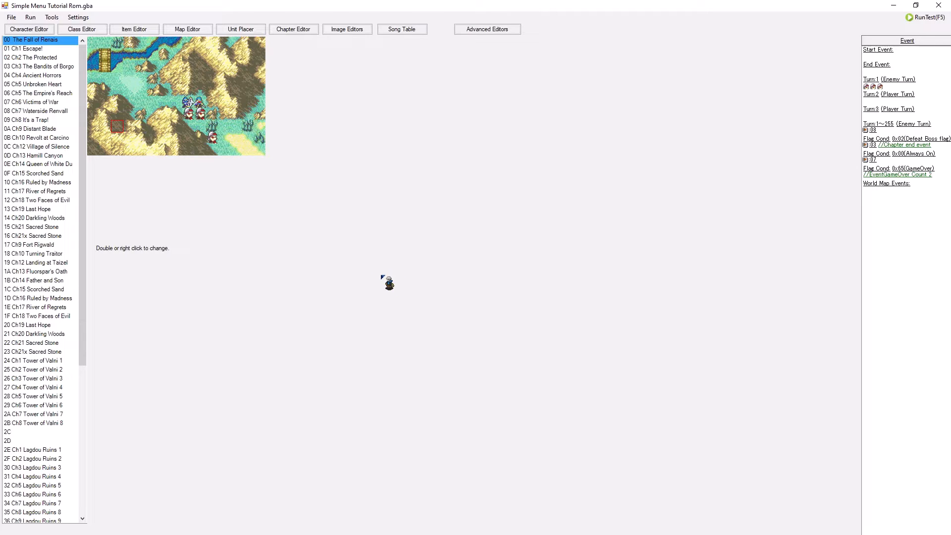
# - Open the start event of The Fall of Renais and browse the full list of event instructions available for its background-conversation line
pyautogui.doubleClick(903, 51)
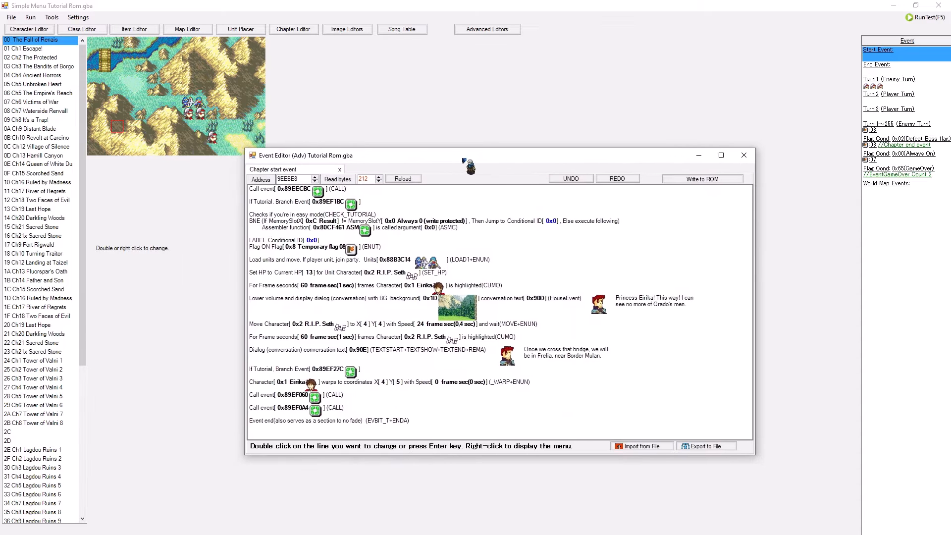
pyautogui.doubleClick(413, 282)
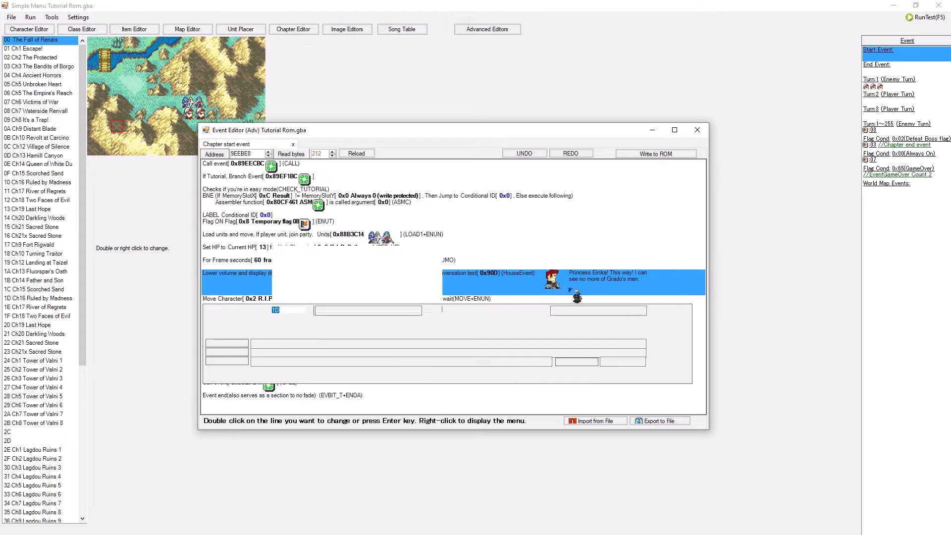
pyautogui.click(668, 349)
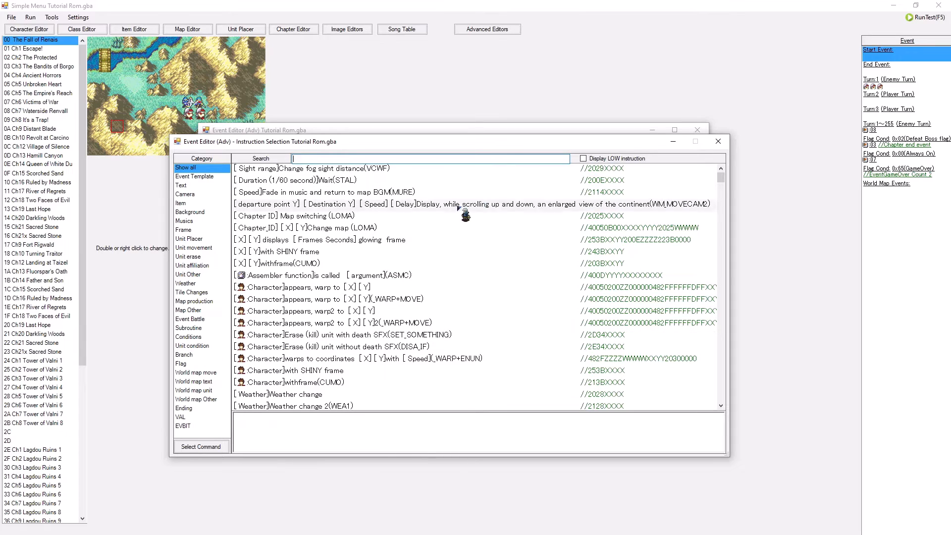
pyautogui.moveTo(724, 180); pyautogui.dragTo(717, 388)
pyautogui.click(717, 140)
# - Open the patch list and filter it by "add even"
pyautogui.click(51, 16)
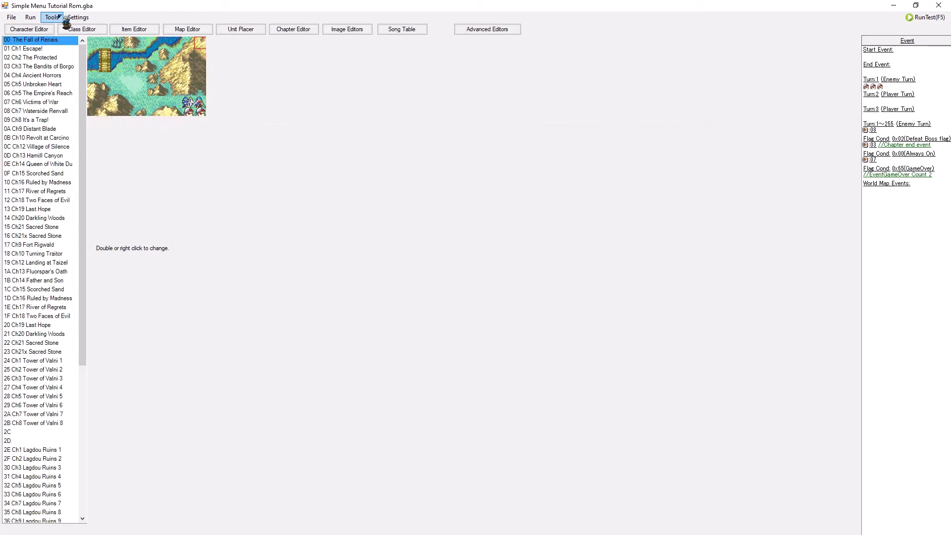
pyautogui.click(66, 39)
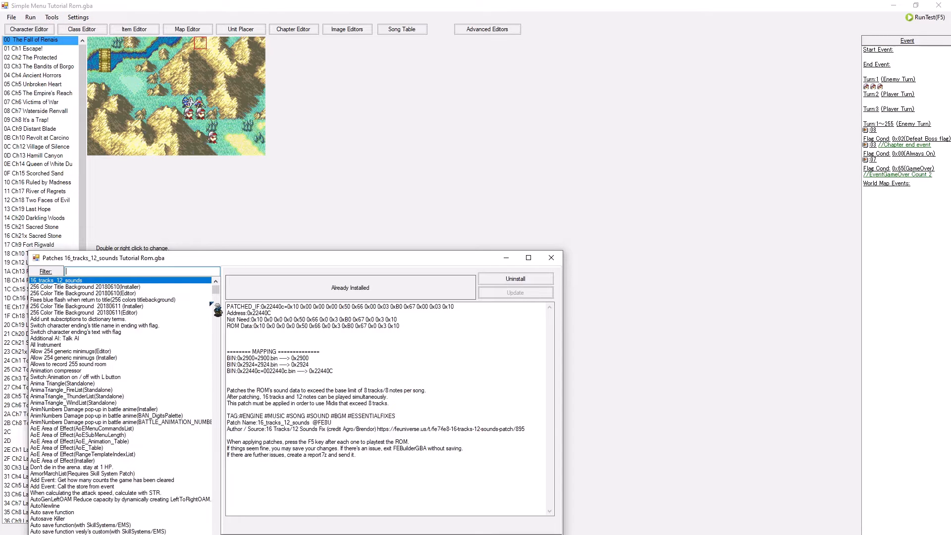
pyautogui.scroll(-20, 158, 340)
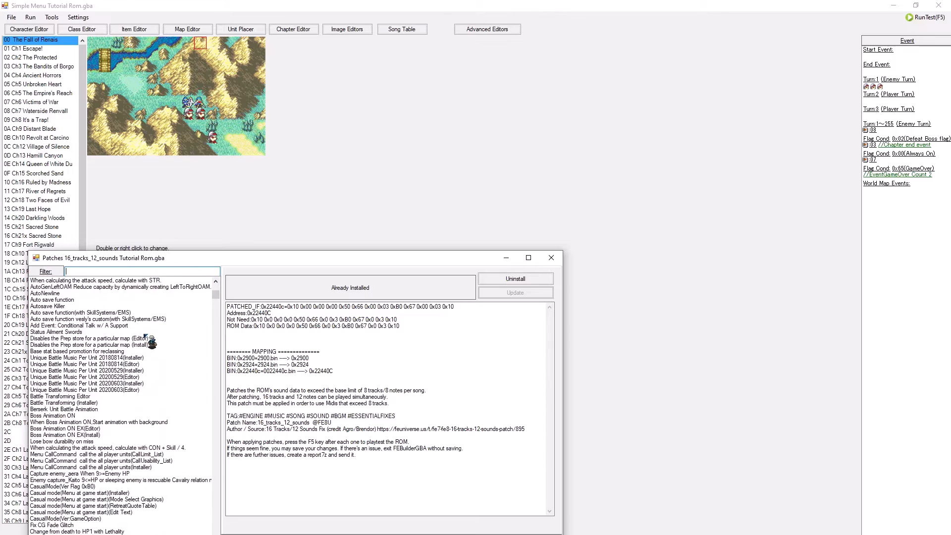
pyautogui.scroll(-10, 141, 355)
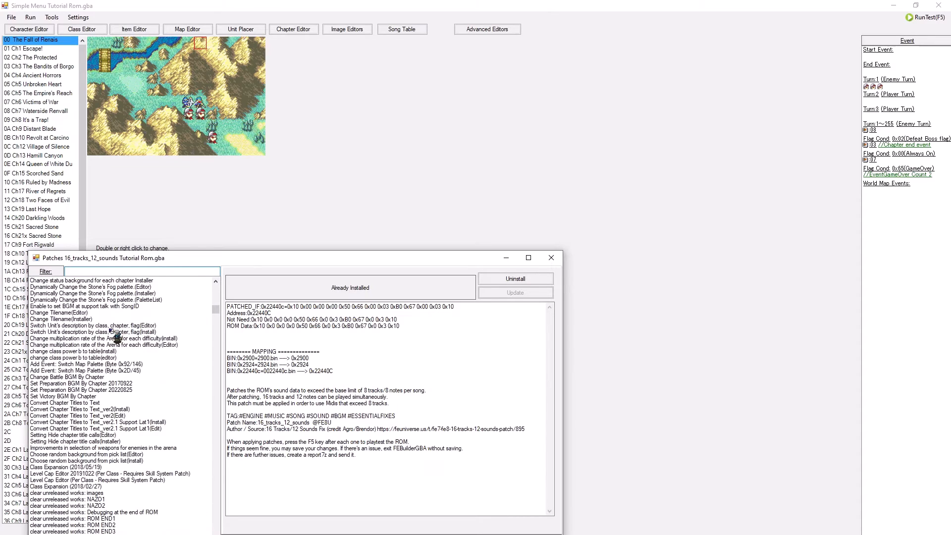
pyautogui.write('add even')
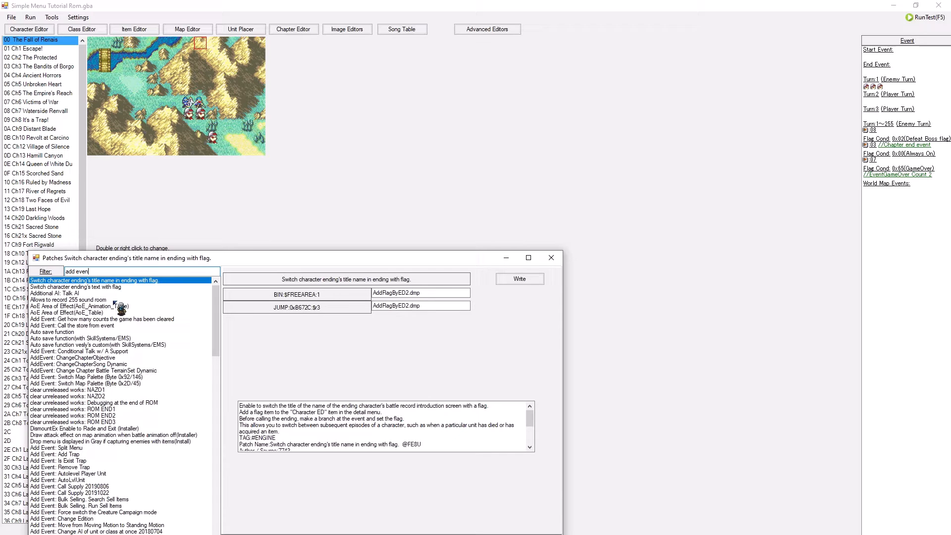
# - Review the descriptions of the Add Event patches from the game-cleared count through Conditional Talk w/ A Support
pyautogui.click(117, 318)
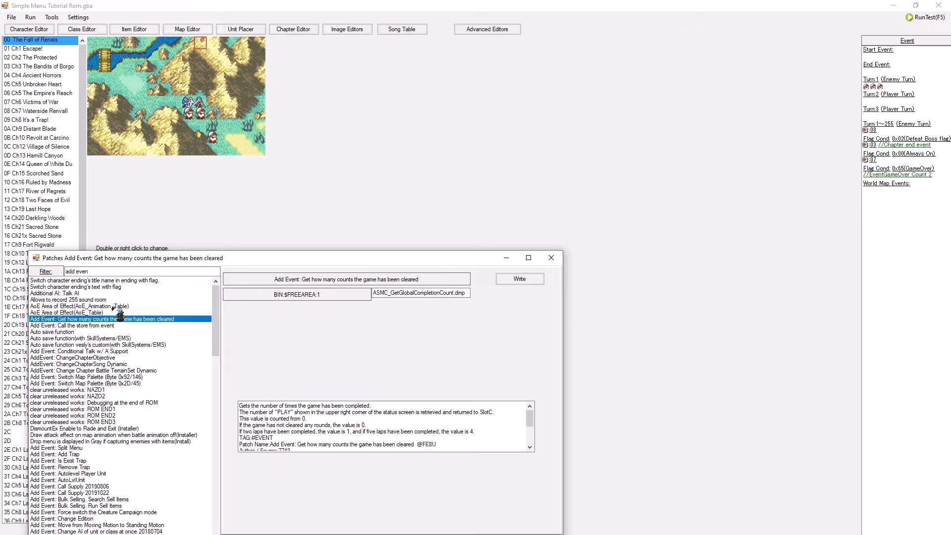
pyautogui.click(99, 338)
pyautogui.click(91, 364)
pyautogui.click(89, 371)
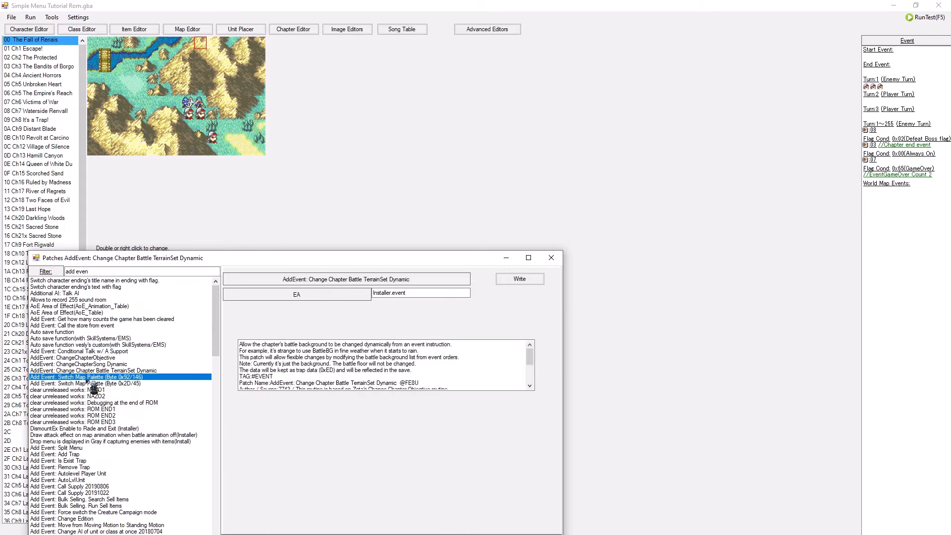
pyautogui.click(91, 358)
pyautogui.click(92, 351)
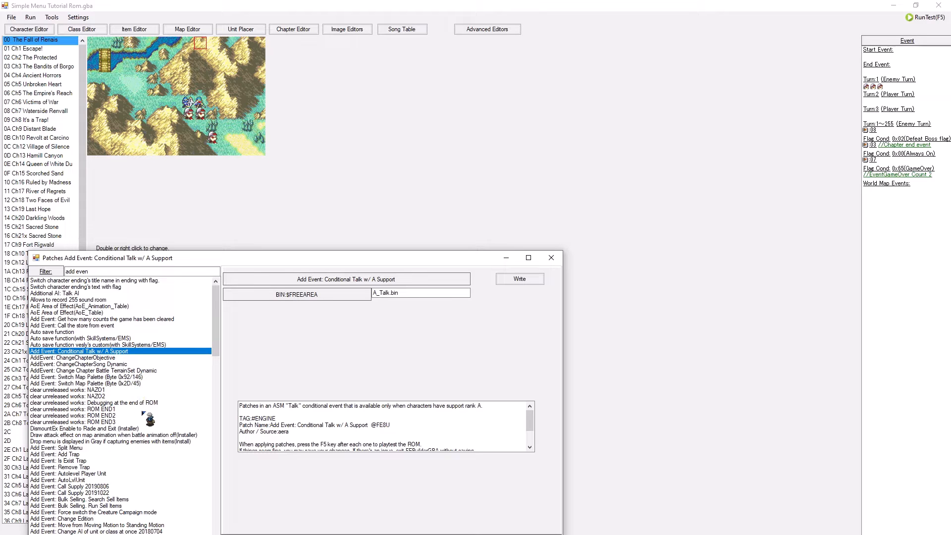
# - View the details of the Add Event patches Switch Map Palette (Byte 0x2D/45) and Change Edition
pyautogui.click(124, 383)
pyautogui.scroll(-4, 128, 396)
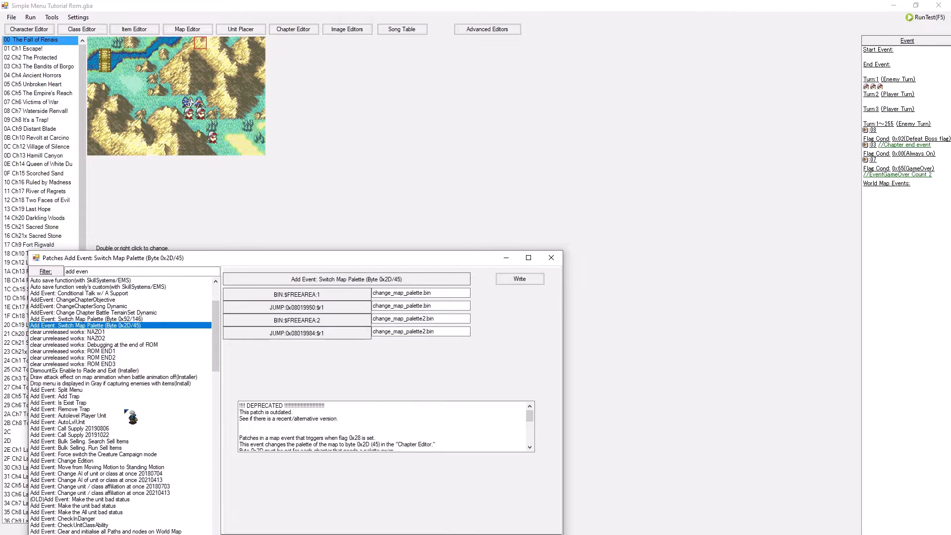
pyautogui.scroll(-4, 132, 416)
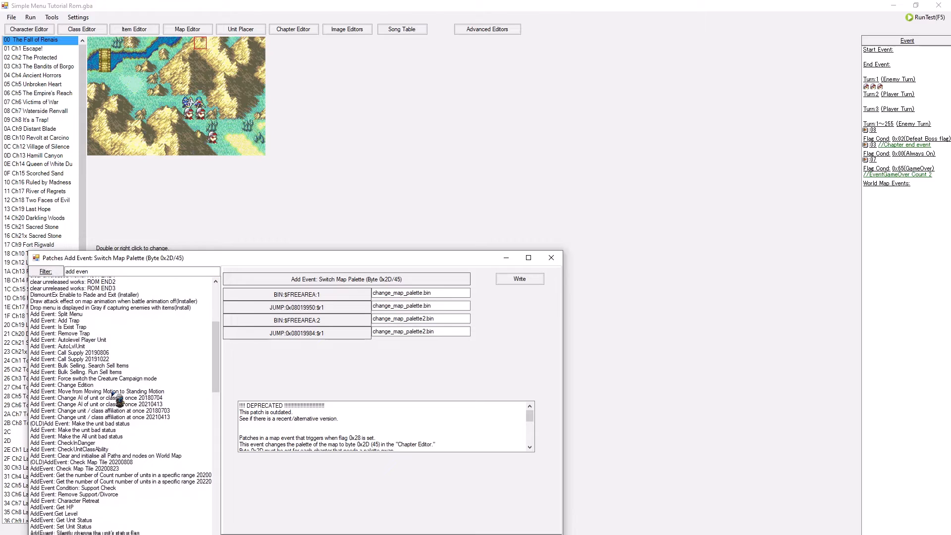
pyautogui.scroll(-1, 92, 356)
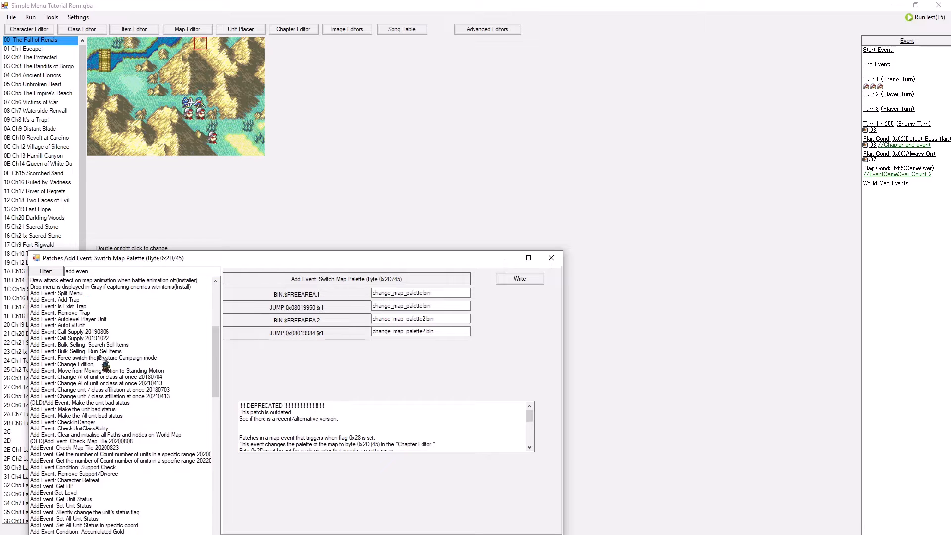
pyautogui.scroll(-1, 100, 360)
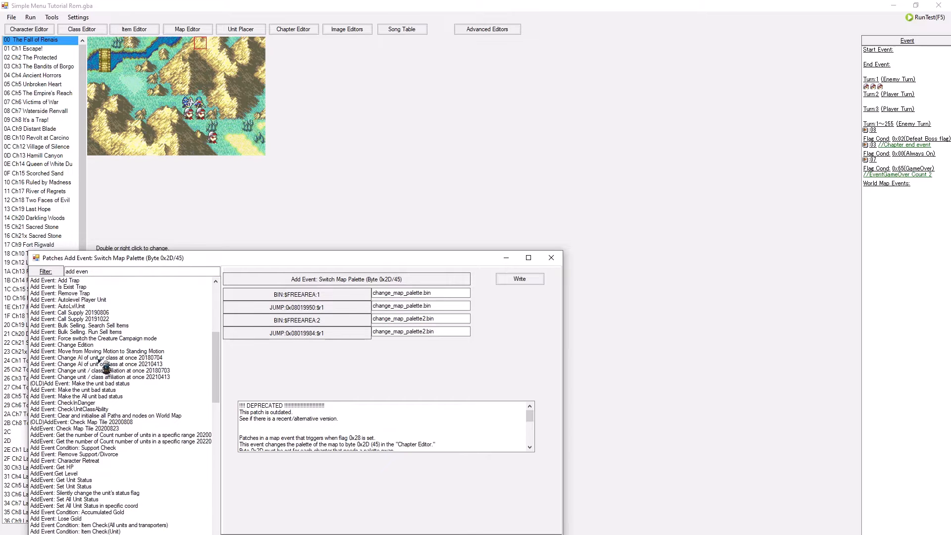
pyautogui.scroll(-1, 95, 334)
pyautogui.click(94, 326)
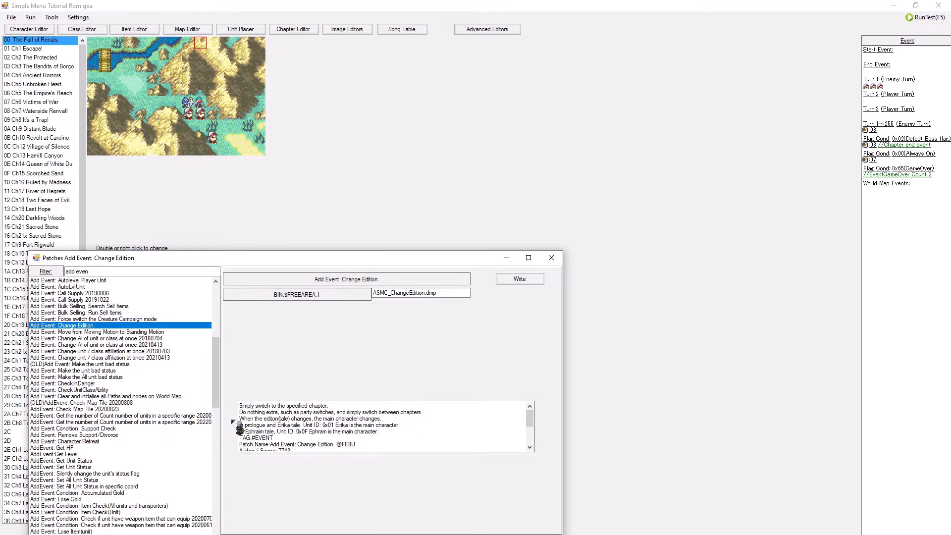
# - Look through the remaining Add Event patches in the filtered list, then close the patch window
pyautogui.scroll(-4, 119, 357)
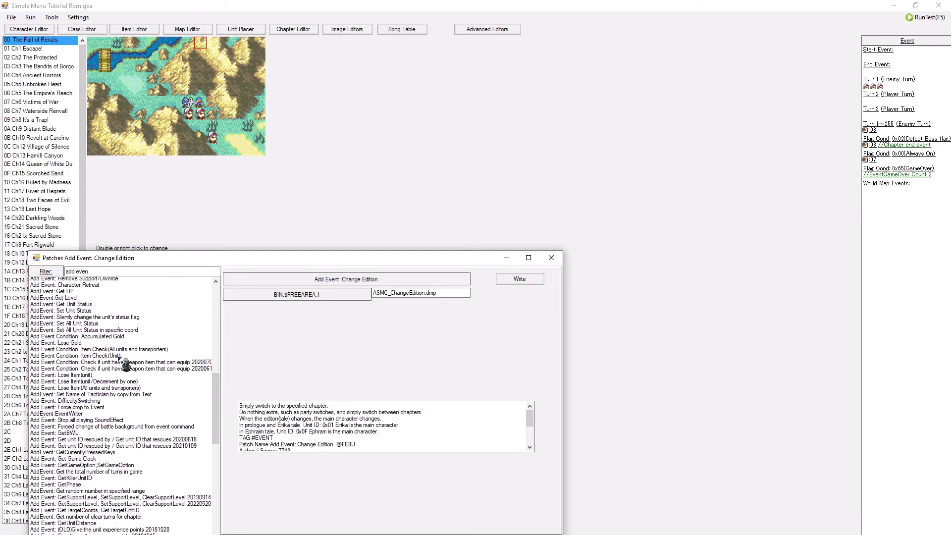
pyautogui.scroll(3, 121, 358)
pyautogui.scroll(1, 121, 357)
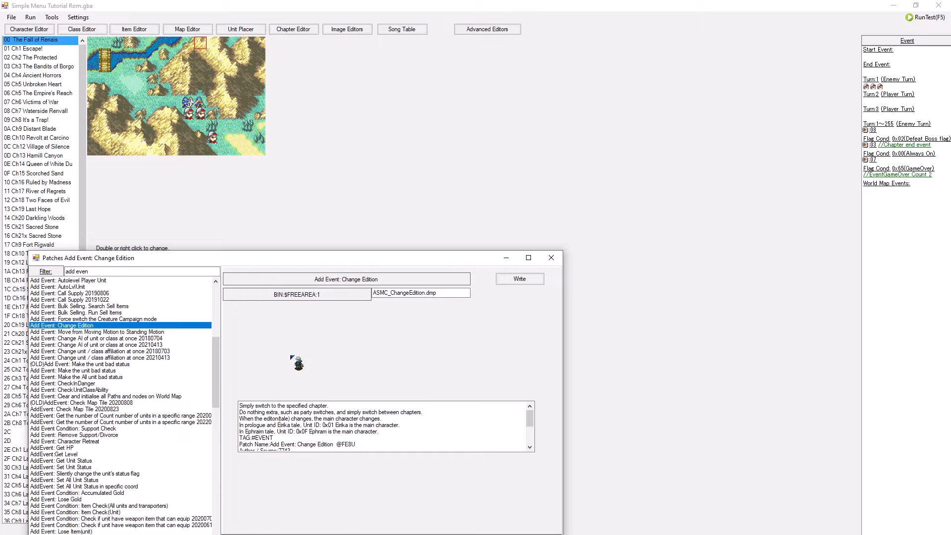
pyautogui.scroll(-12, 118, 366)
pyautogui.scroll(-12, 119, 368)
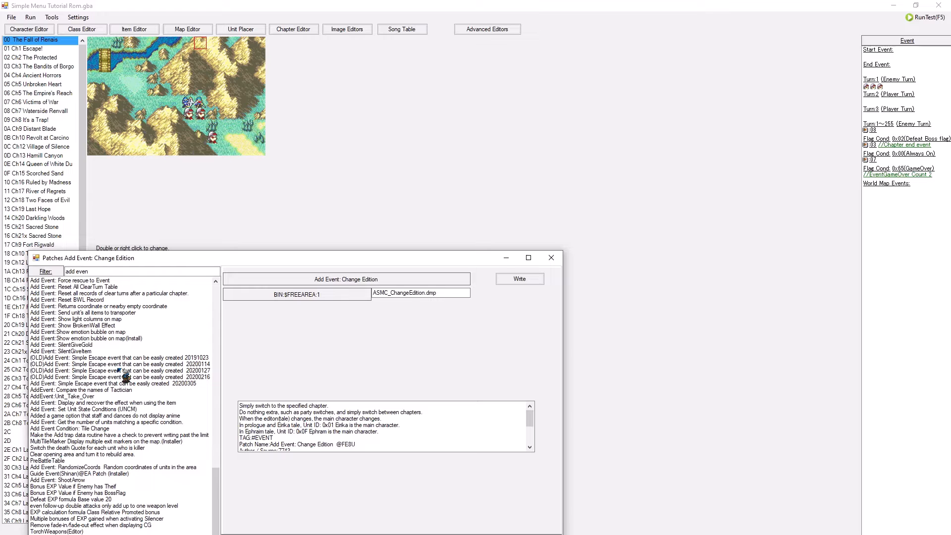
pyautogui.click(551, 258)
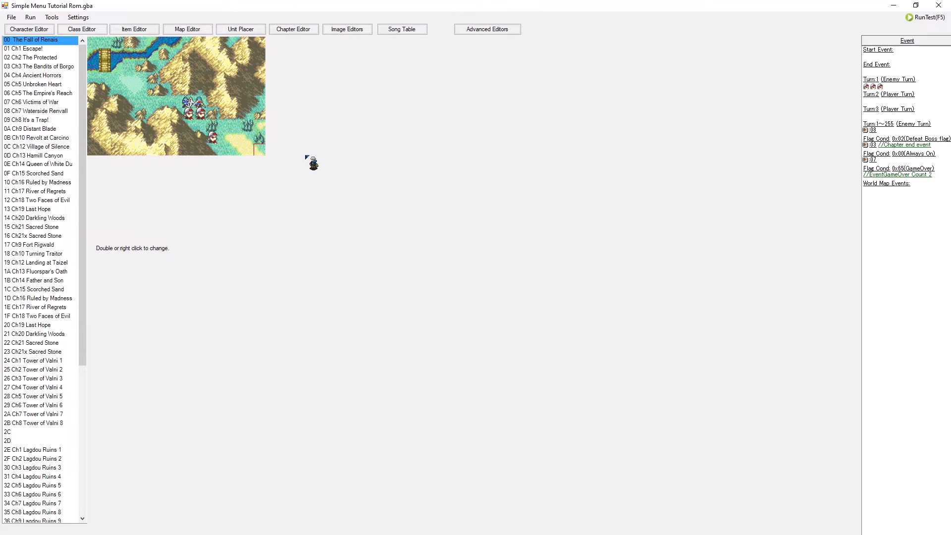
pyautogui.moveTo(307, 157); pyautogui.dragTo(223, 121)
pyautogui.moveTo(224, 123)
pyautogui.mouseDown()
pyautogui.moveTo(154, 112)
pyautogui.moveTo(263, 109)
pyautogui.moveTo(263, 121)
pyautogui.moveTo(318, 131)
pyautogui.moveTo(124, 100)
pyautogui.moveTo(231, 105)
pyautogui.mouseUp()
pyautogui.moveTo(231, 106); pyautogui.dragTo(192, 123)
pyautogui.moveTo(193, 123); pyautogui.dragTo(516, 167)
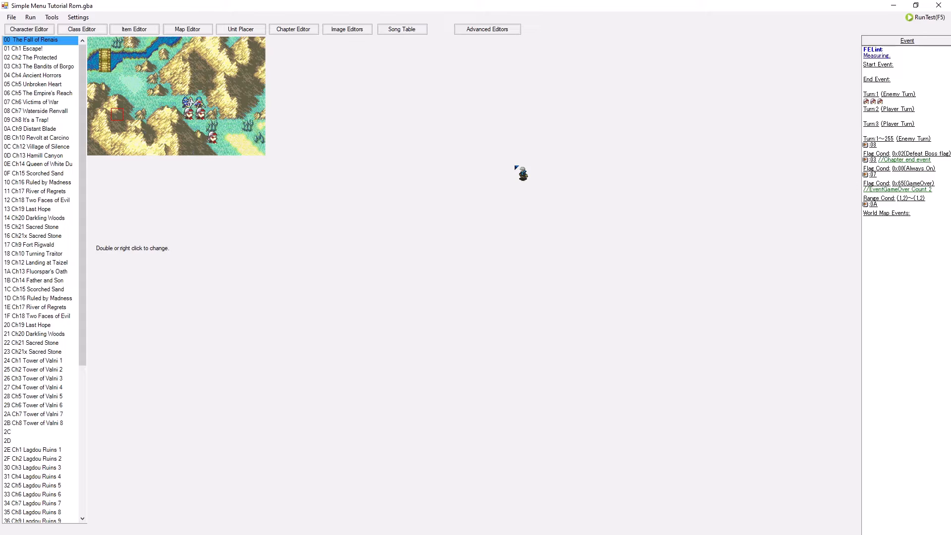
pyautogui.moveTo(515, 166); pyautogui.dragTo(465, 170)
# - Open the end event of Ch1 Escape! and examine the Gilliam alive check and the BEQ condition following it
pyautogui.click(56, 60)
pyautogui.click(49, 49)
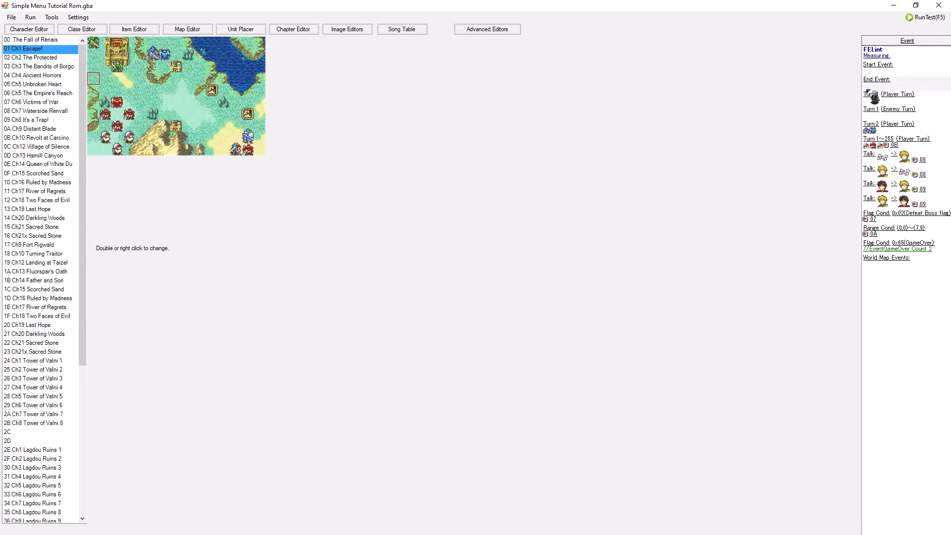
pyautogui.doubleClick(884, 80)
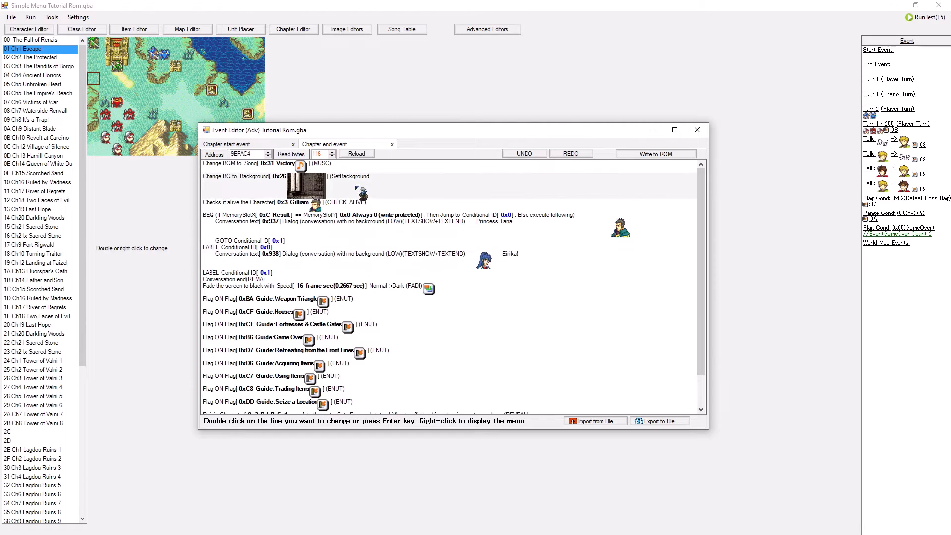
pyautogui.click(325, 210)
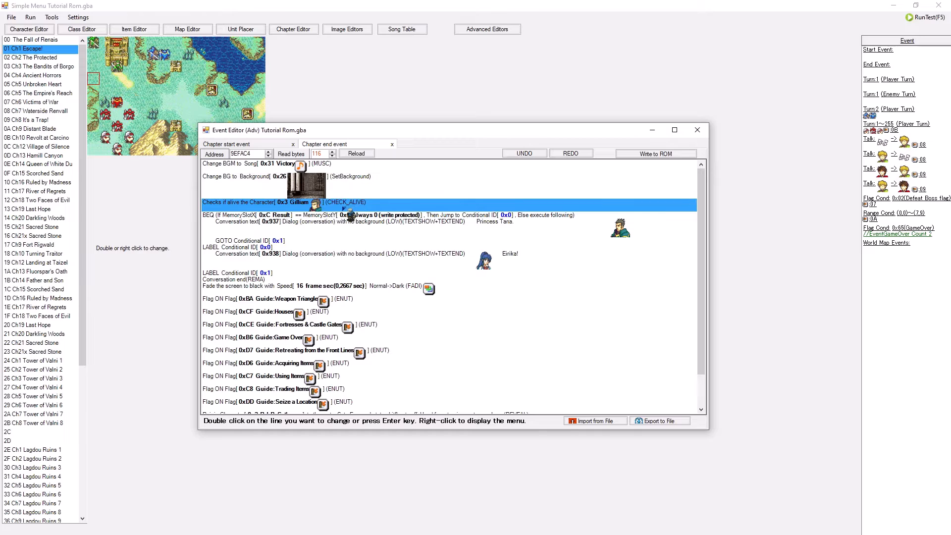
pyautogui.click(257, 222)
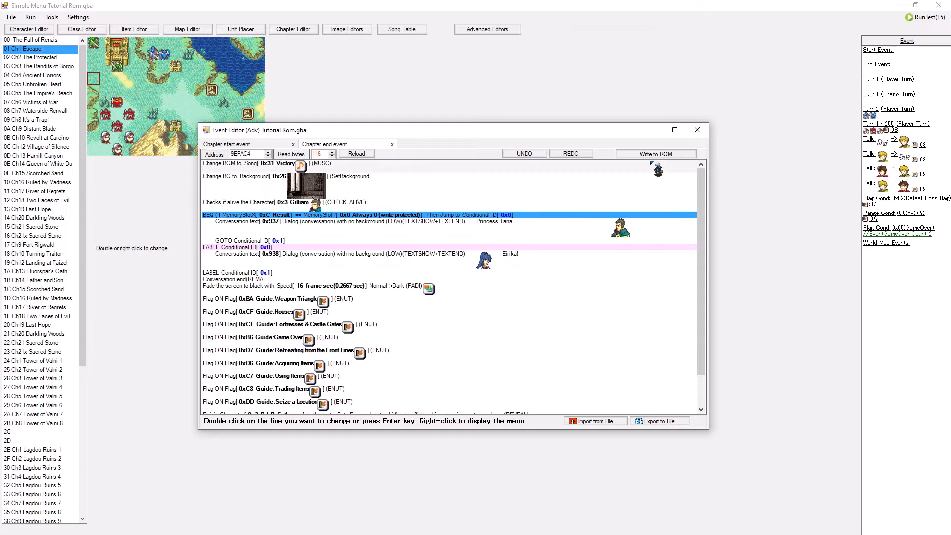
# - Enlarge the event editor and inspect the BEQ line's Conditional ID and memory slot parameters without changing them
pyautogui.click(675, 130)
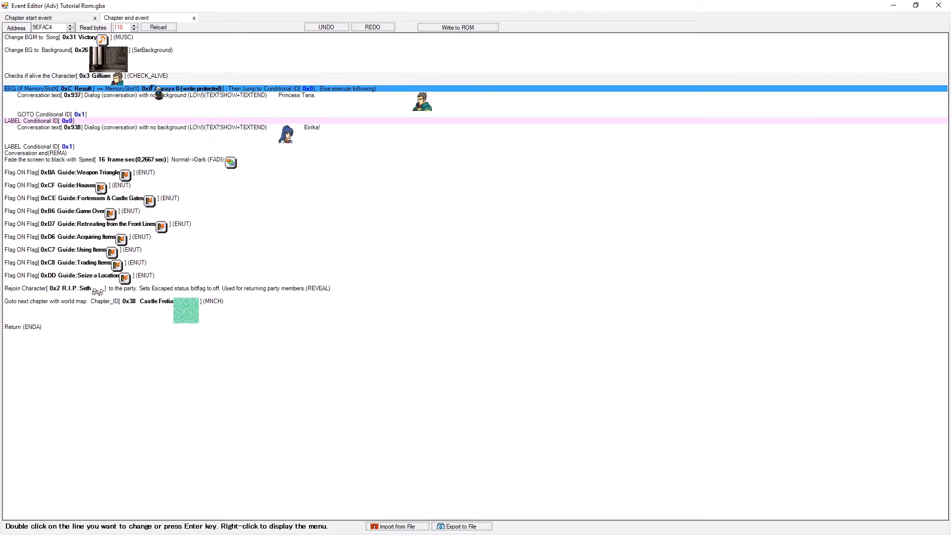
pyautogui.doubleClick(154, 89)
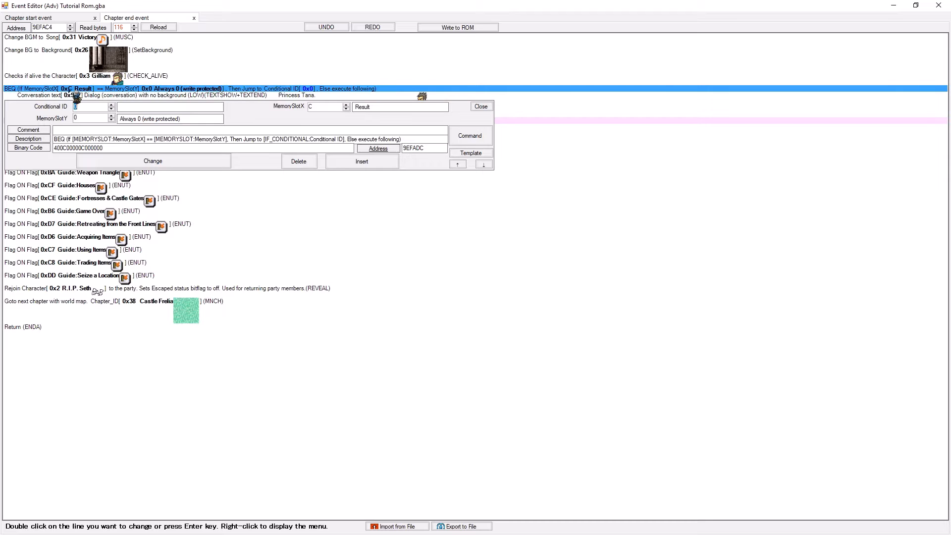
pyautogui.press('Escape')
pyautogui.click(399, 202)
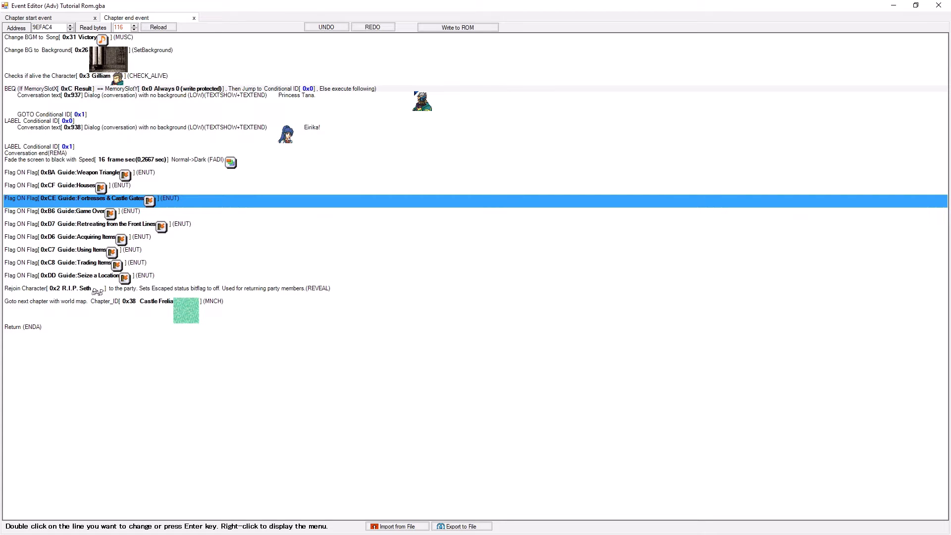
# - Examine the Gilliam check and the two conversation branches, texts 0x937 and 0x938, then minimize the event editor
pyautogui.click(152, 79)
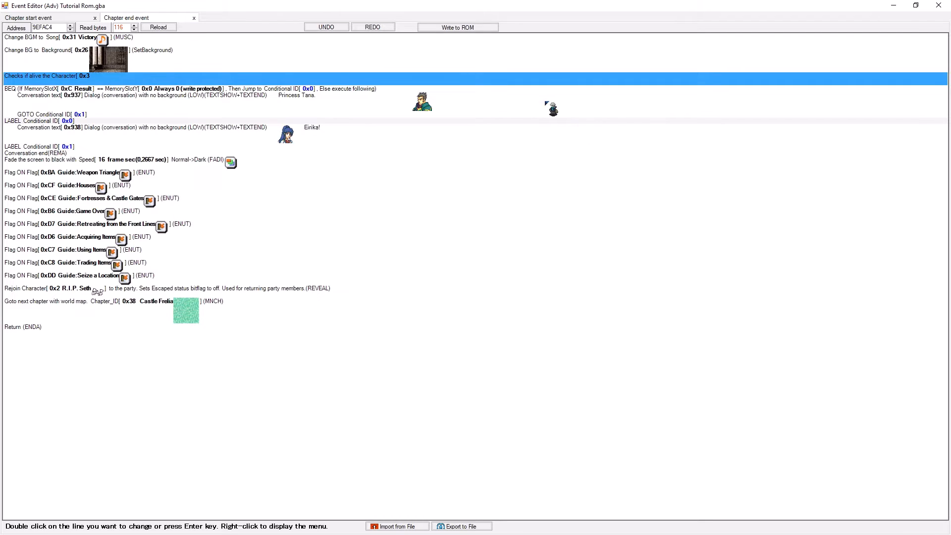
pyautogui.click(218, 108)
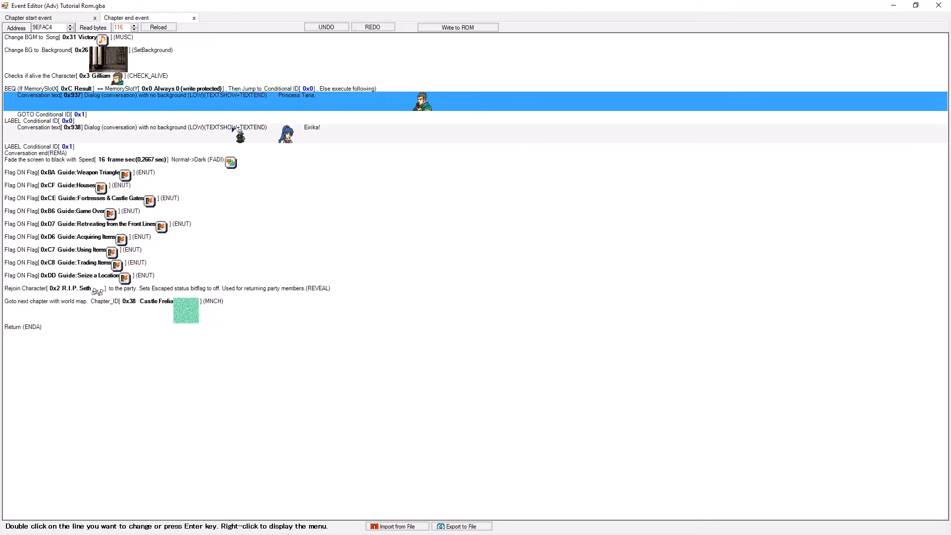
pyautogui.click(115, 137)
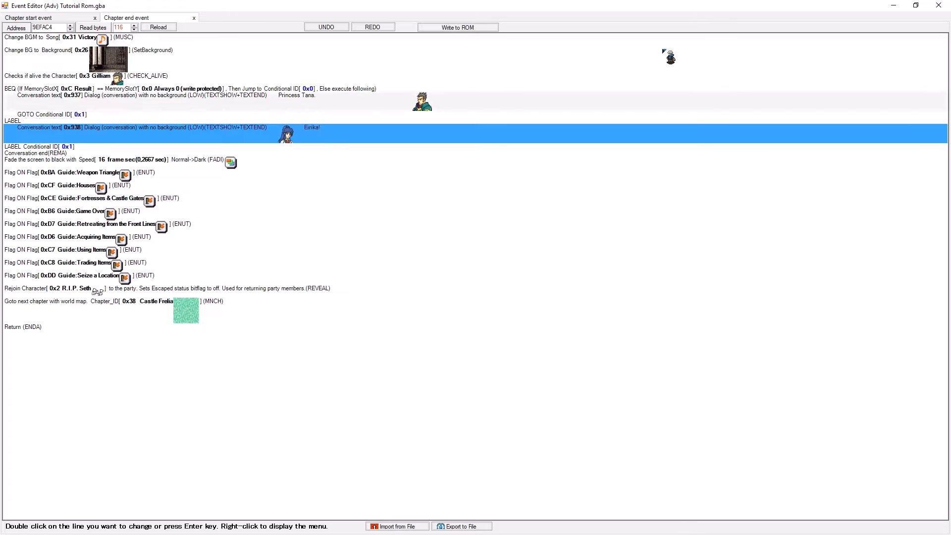
pyautogui.click(894, 6)
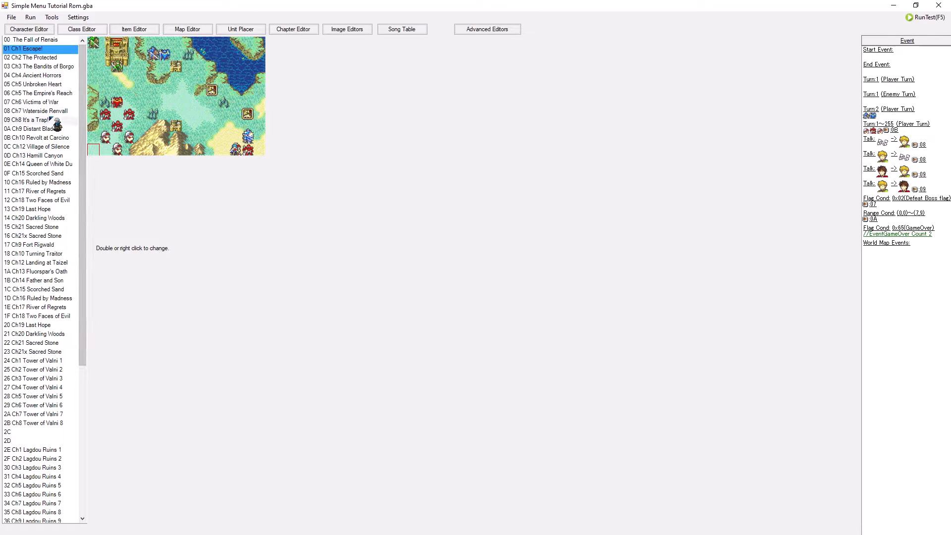
# - Open the start event of chapter 16, Ch21x Sacred Stone
pyautogui.scroll(-1, 55, 129)
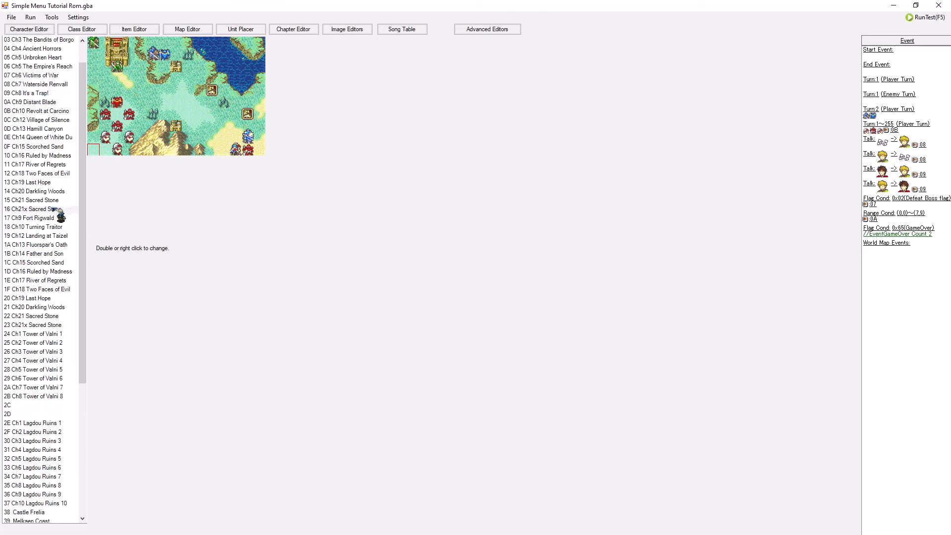
pyautogui.click(60, 209)
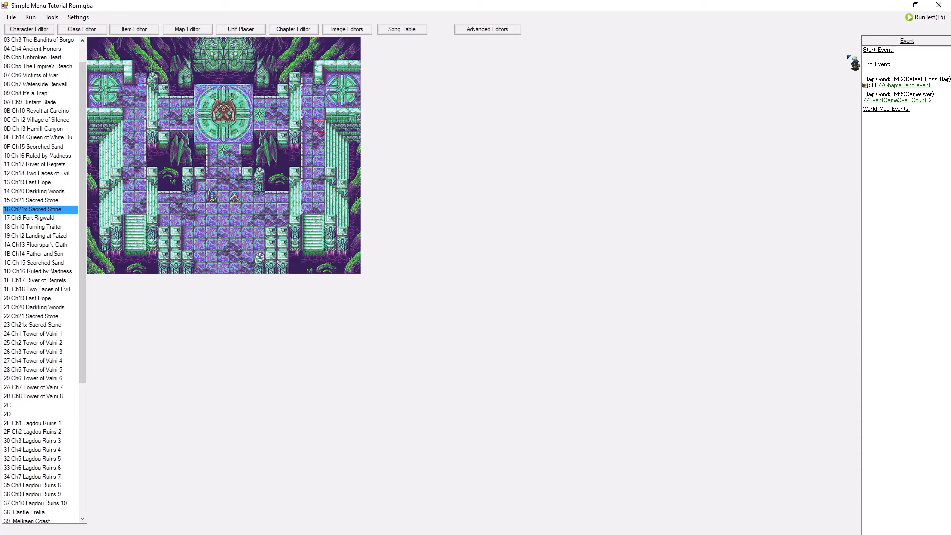
pyautogui.doubleClick(892, 53)
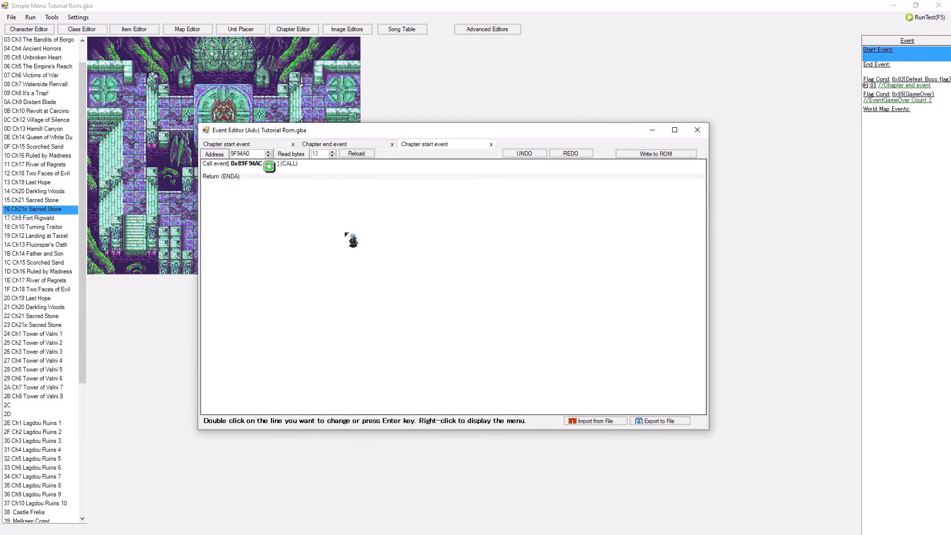
# - Open the called event at 0x89F94AC and examine its game mode branches, unit loading and character delete/restore instructions
pyautogui.doubleClick(317, 165)
pyautogui.click(343, 189)
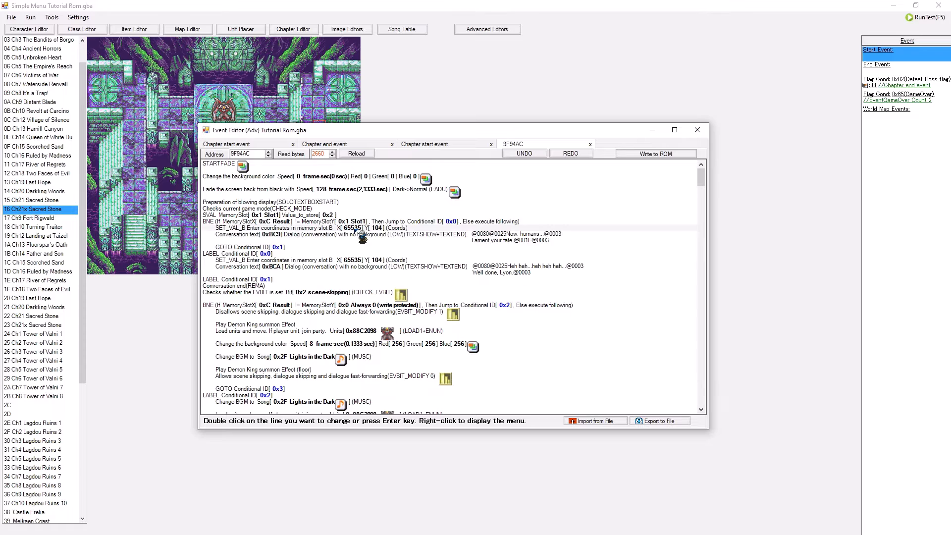
pyautogui.scroll(-15, 355, 230)
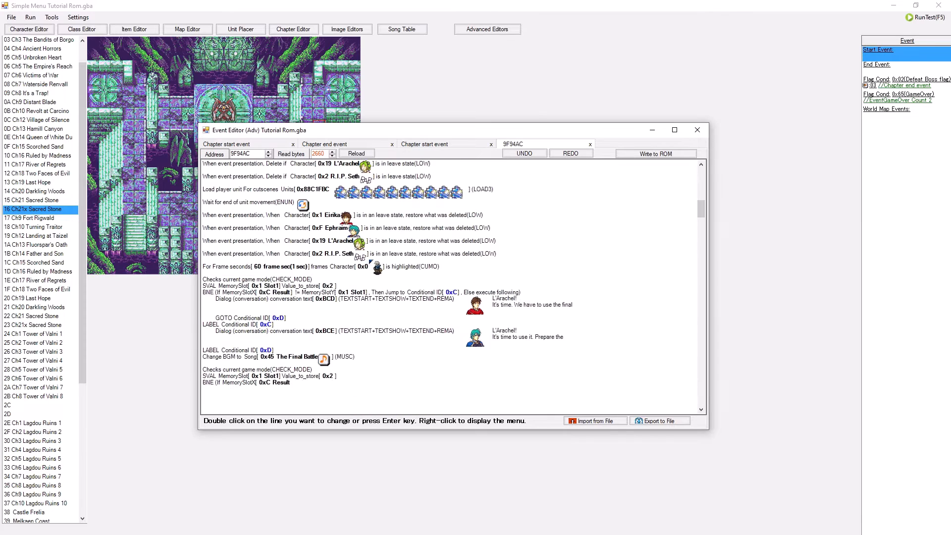
pyautogui.scroll(-3, 372, 261)
pyautogui.scroll(5, 442, 273)
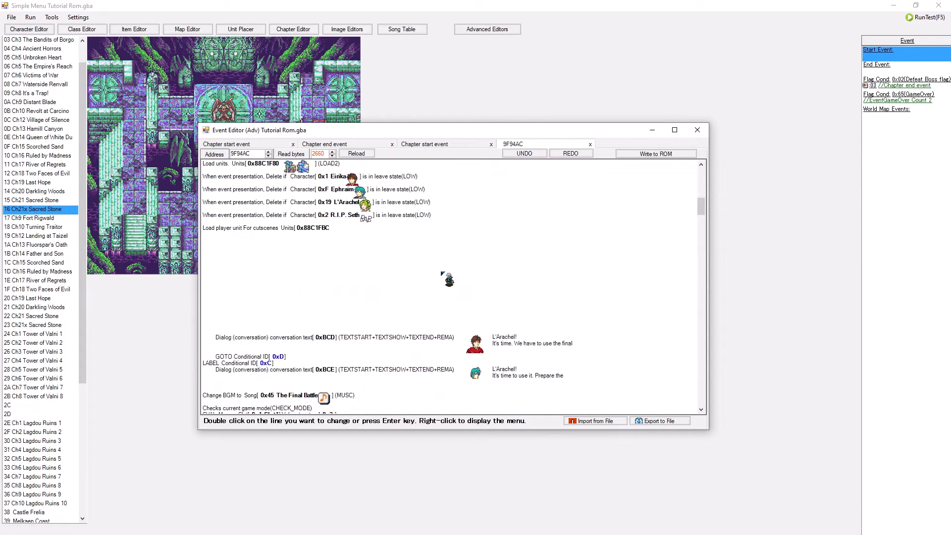
pyautogui.scroll(1, 442, 275)
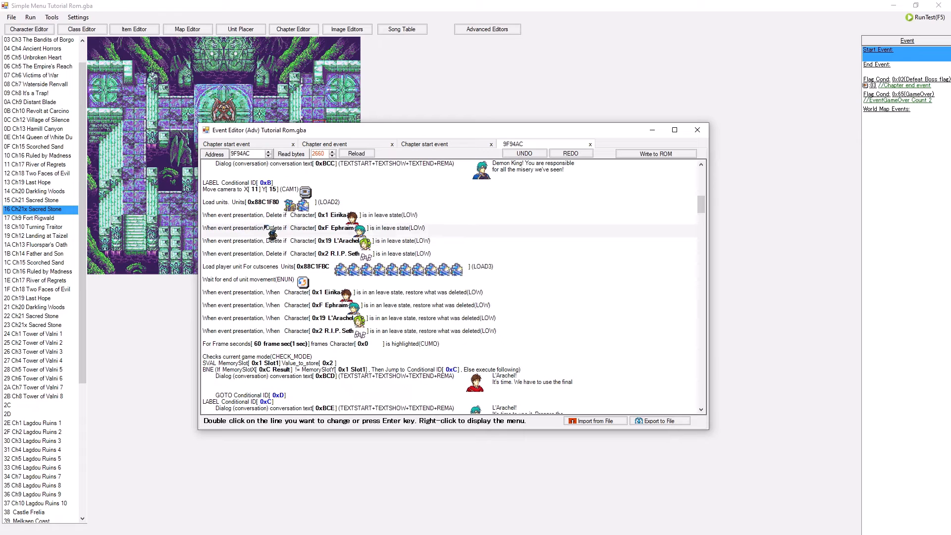
pyautogui.scroll(-3, 356, 296)
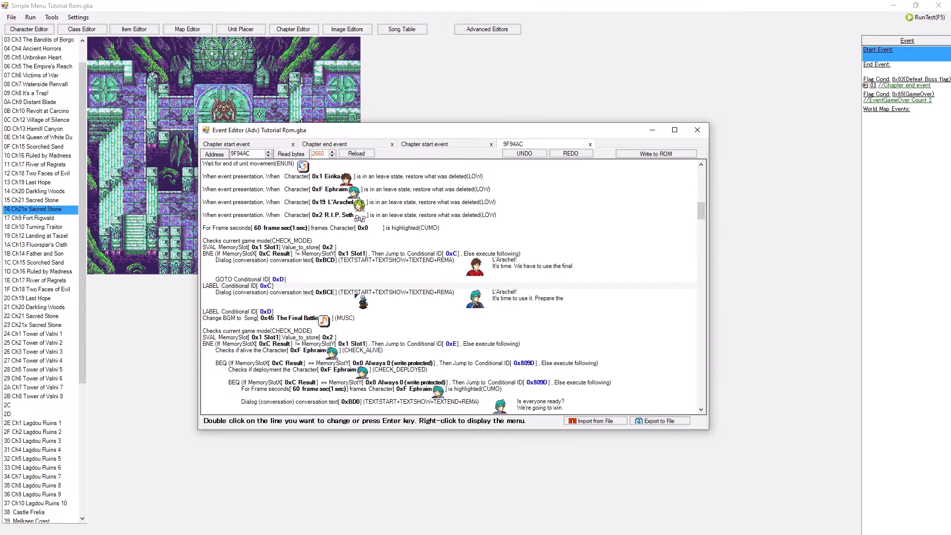
# - Examine the alive and deployment checks with BEQ conditions that gate each character's dialogue line, from Ephraim through Rennac
pyautogui.scroll(-5, 356, 296)
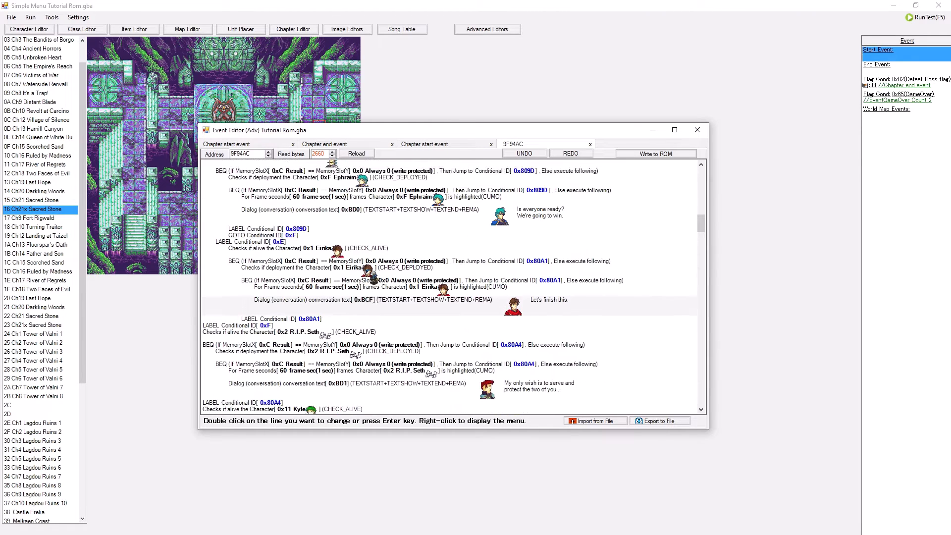
pyautogui.scroll(-5, 372, 278)
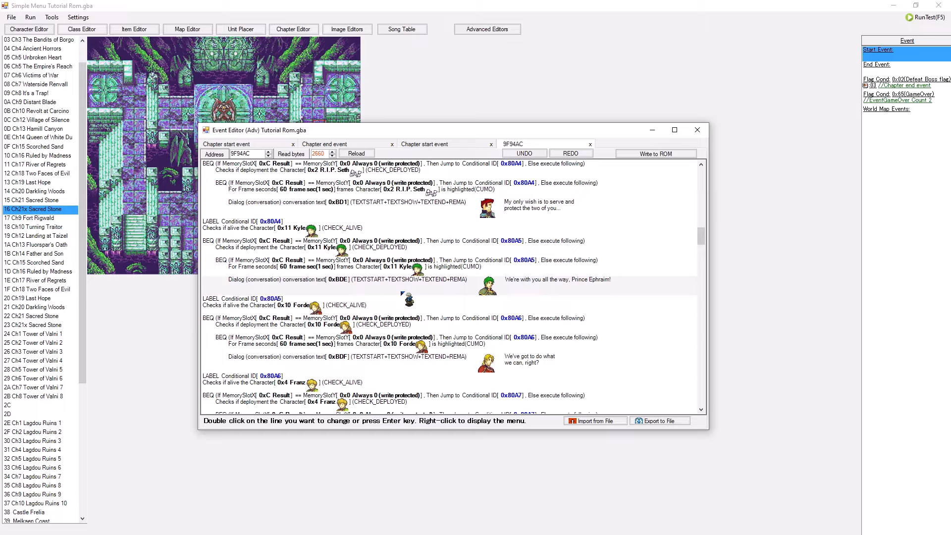
pyautogui.scroll(-10, 401, 293)
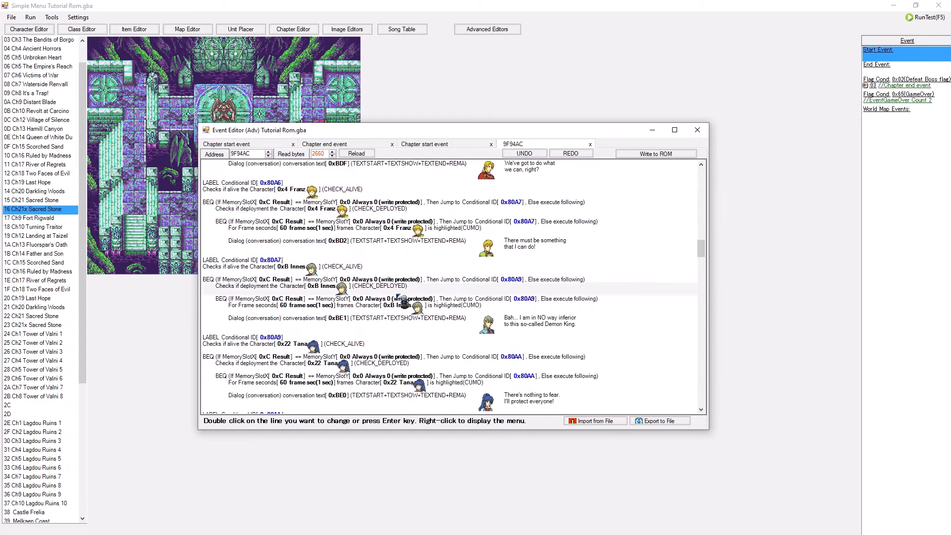
pyautogui.scroll(-1, 404, 311)
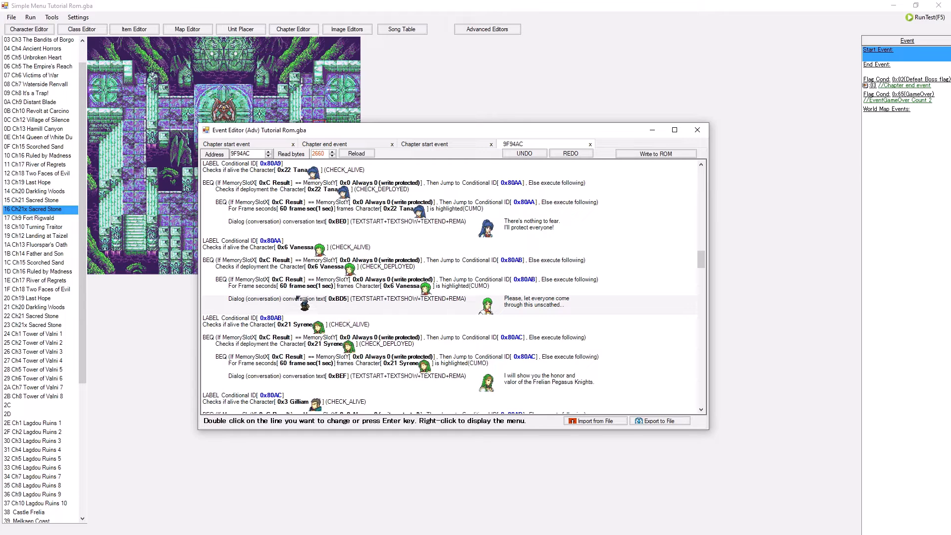
pyautogui.scroll(-4, 449, 289)
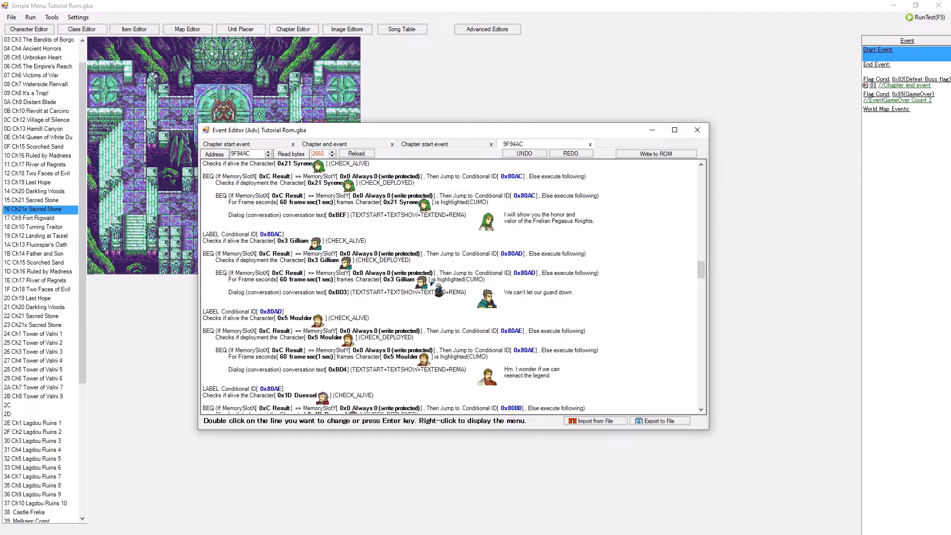
pyautogui.scroll(-12, 434, 284)
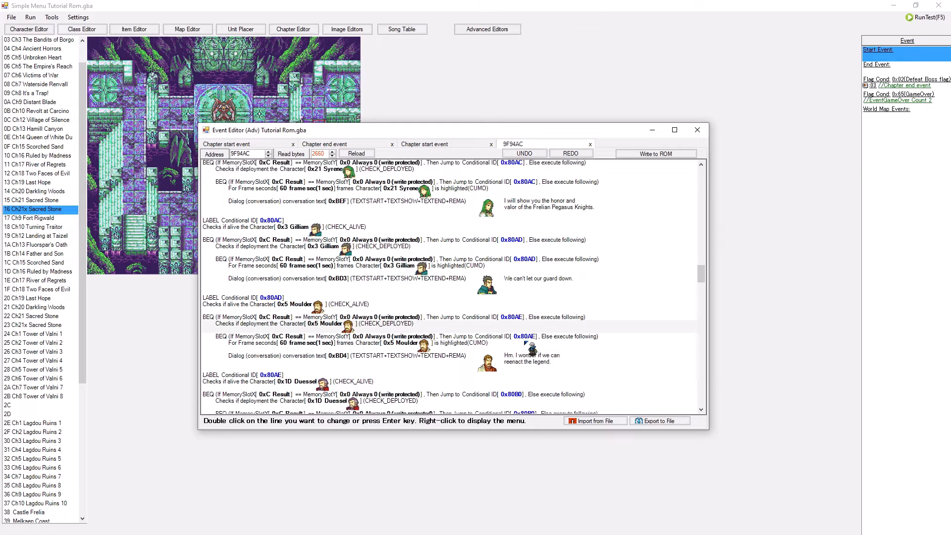
pyautogui.scroll(-6, 526, 343)
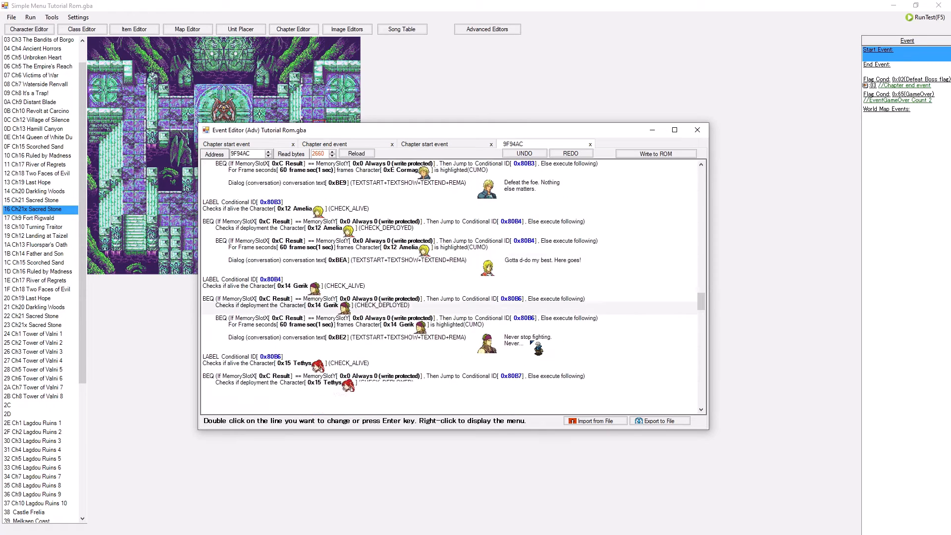
pyautogui.scroll(-1, 532, 343)
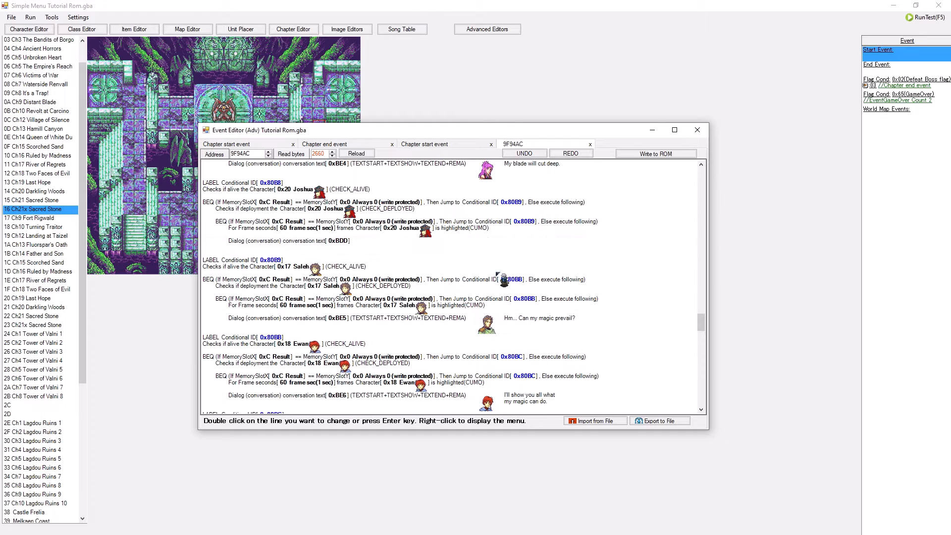
pyautogui.scroll(-7, 546, 287)
pyautogui.scroll(-3, 528, 317)
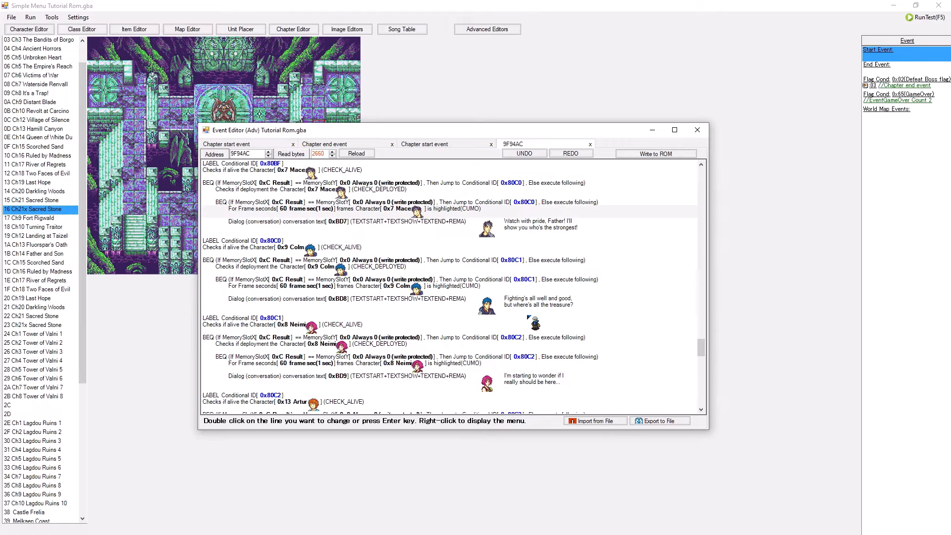
pyautogui.scroll(-7, 529, 317)
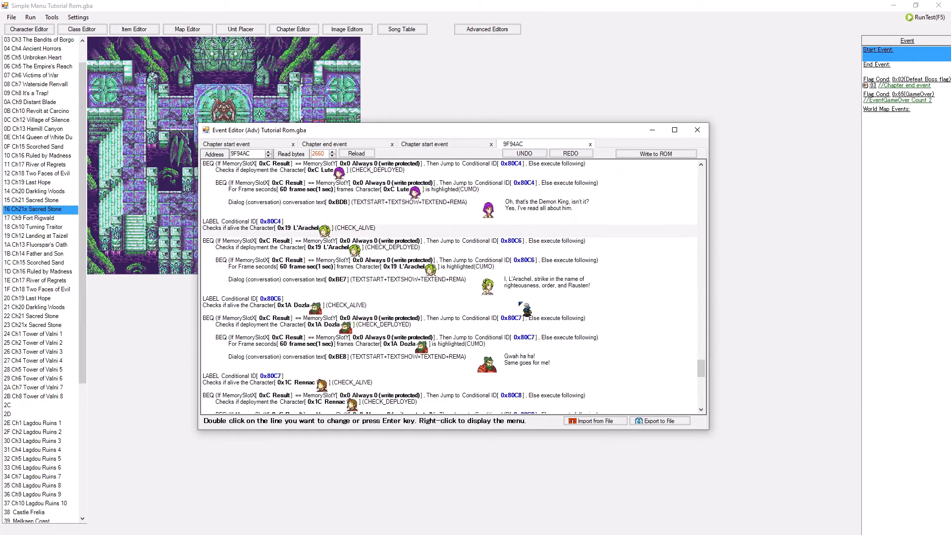
pyautogui.scroll(-5, 520, 304)
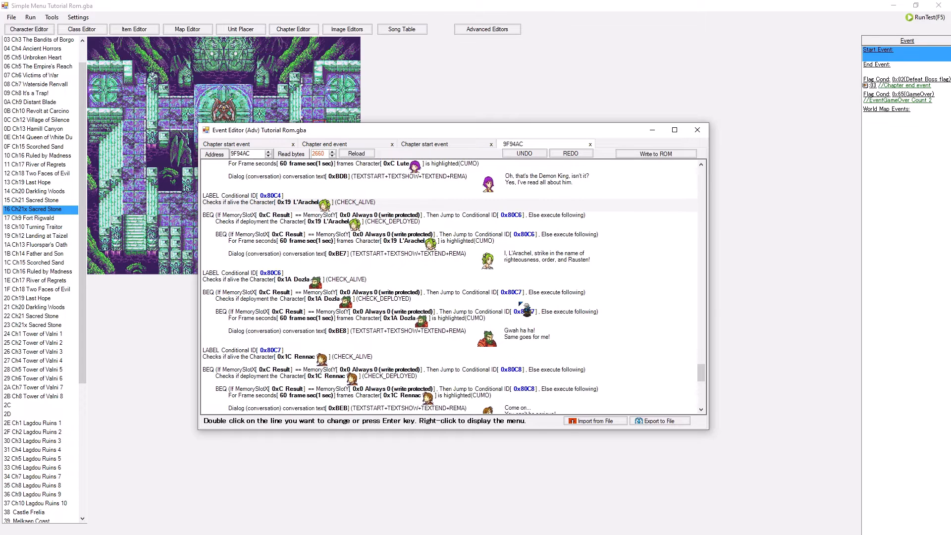
pyautogui.scroll(3, 516, 303)
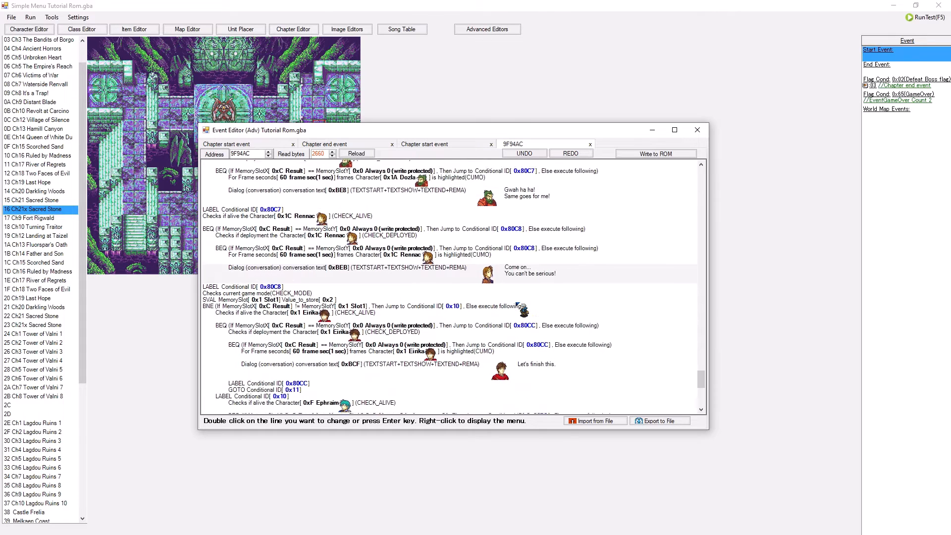
# - Review the earlier game mode branches, close the 9F94AC event and return to the chapter end event
pyautogui.moveTo(708, 377); pyautogui.dragTo(703, 220)
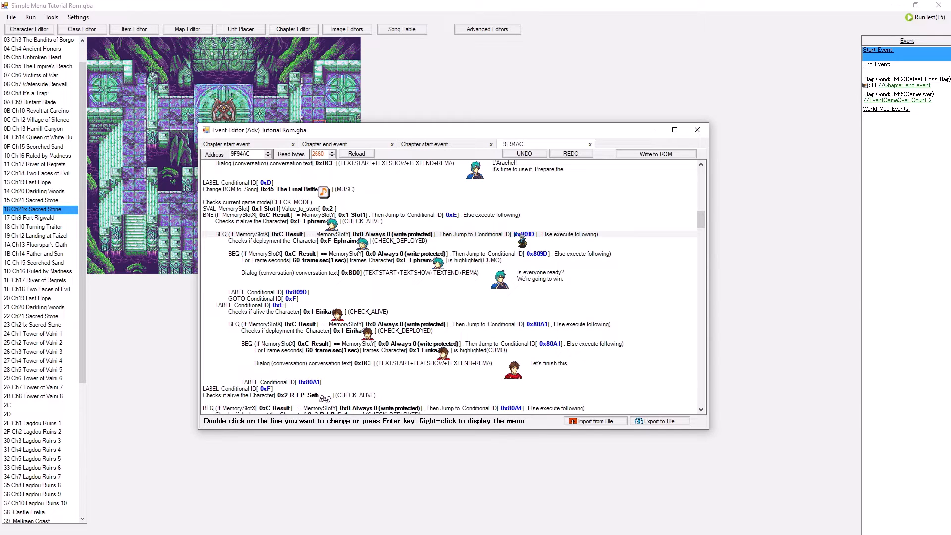
pyautogui.scroll(5, 521, 240)
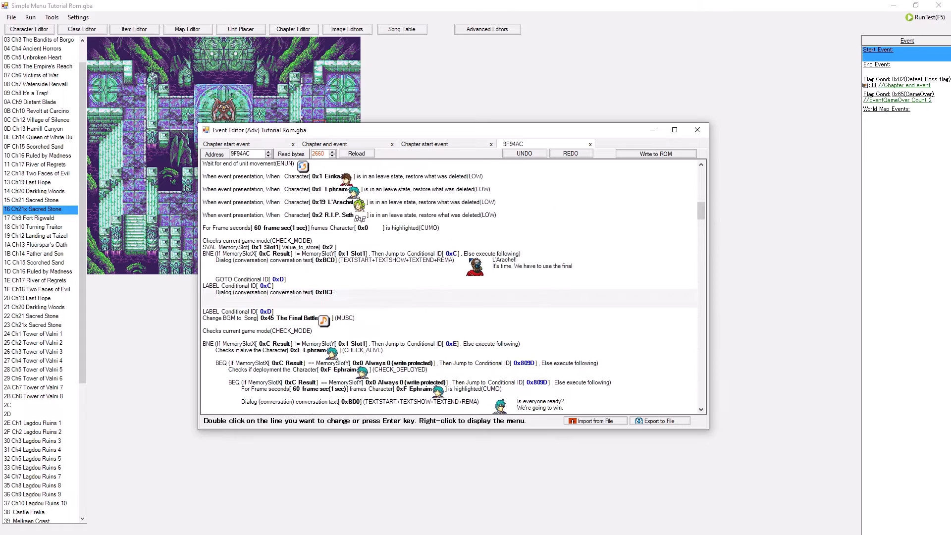
pyautogui.scroll(10, 515, 227)
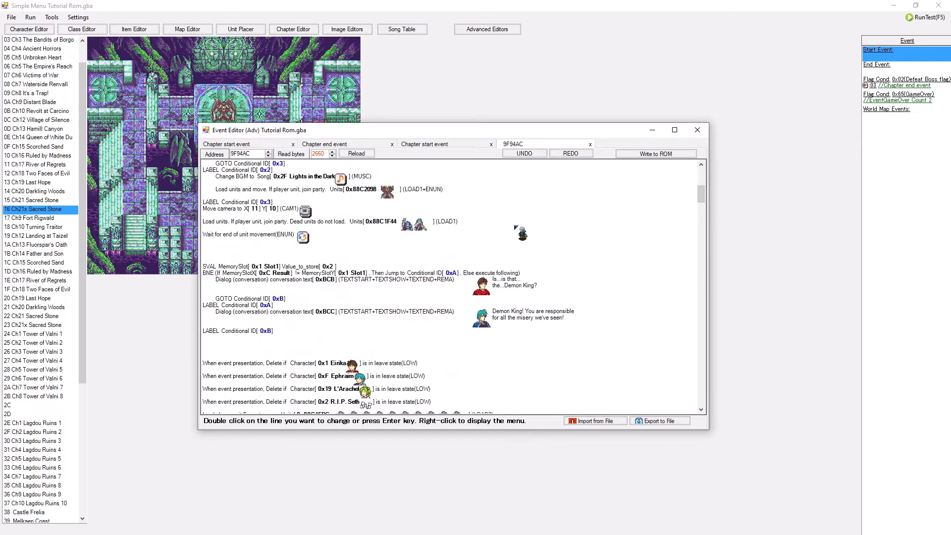
pyautogui.scroll(7, 522, 233)
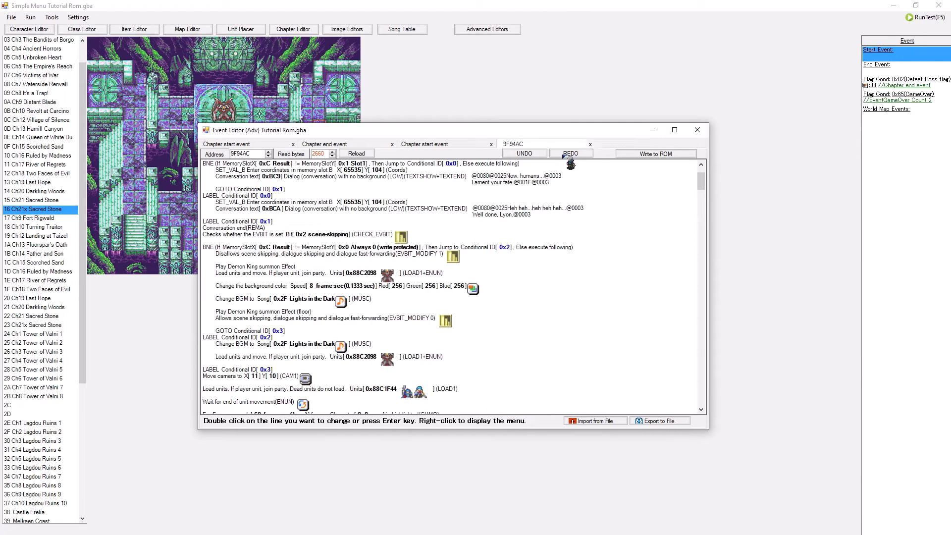
pyautogui.click(589, 144)
pyautogui.click(342, 145)
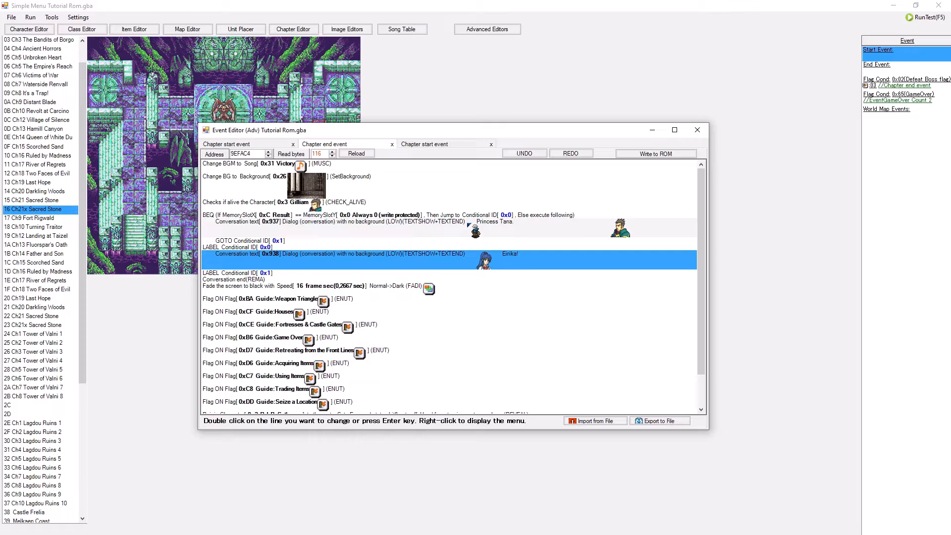
# - Examine how the Gilliam alive check and its BEQ condition choose between conversation texts 0x937 and 0x938
pyautogui.click(621, 228)
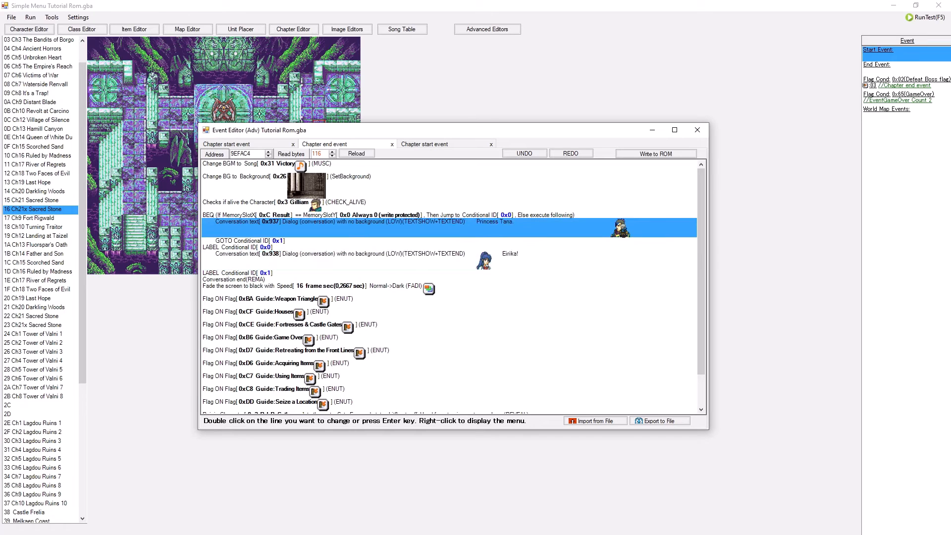
pyautogui.click(553, 269)
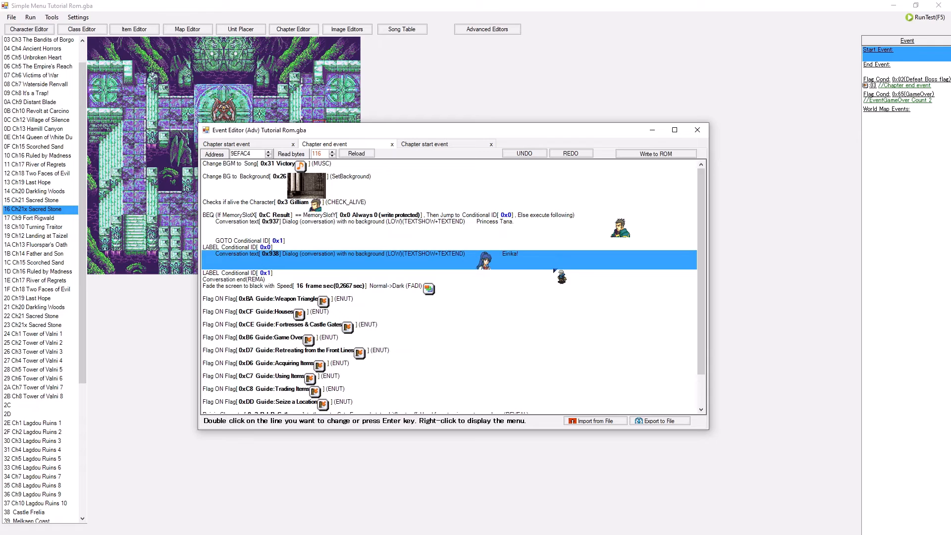
pyautogui.click(440, 207)
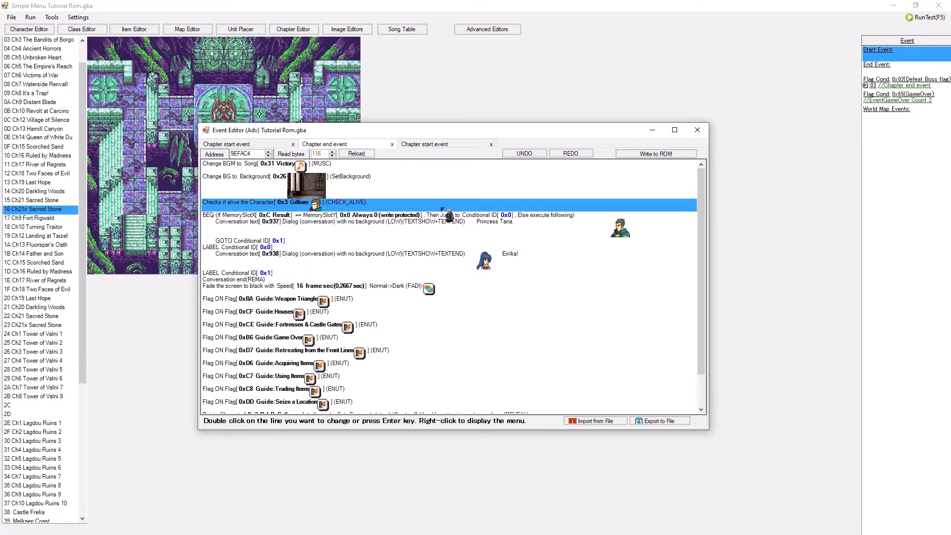
pyautogui.moveTo(436, 215); pyautogui.dragTo(225, 239)
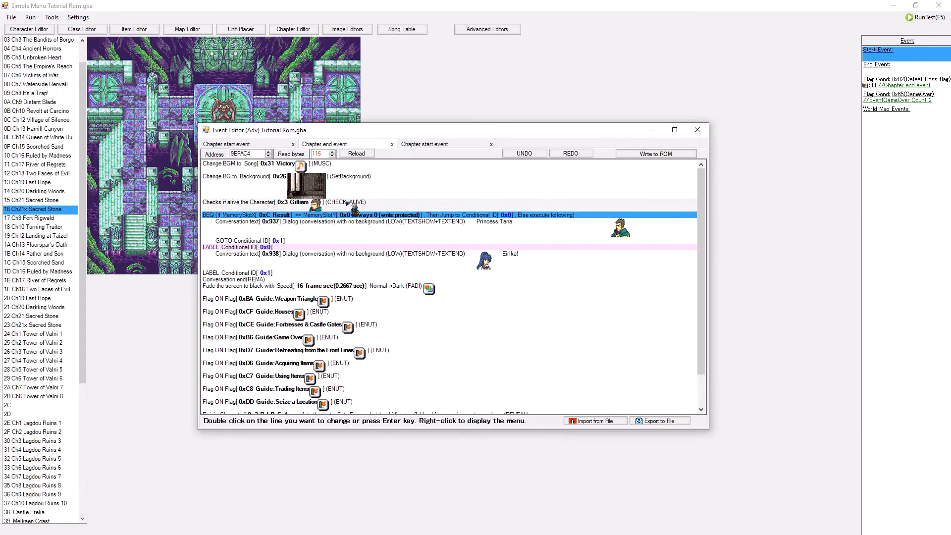
pyautogui.click(346, 202)
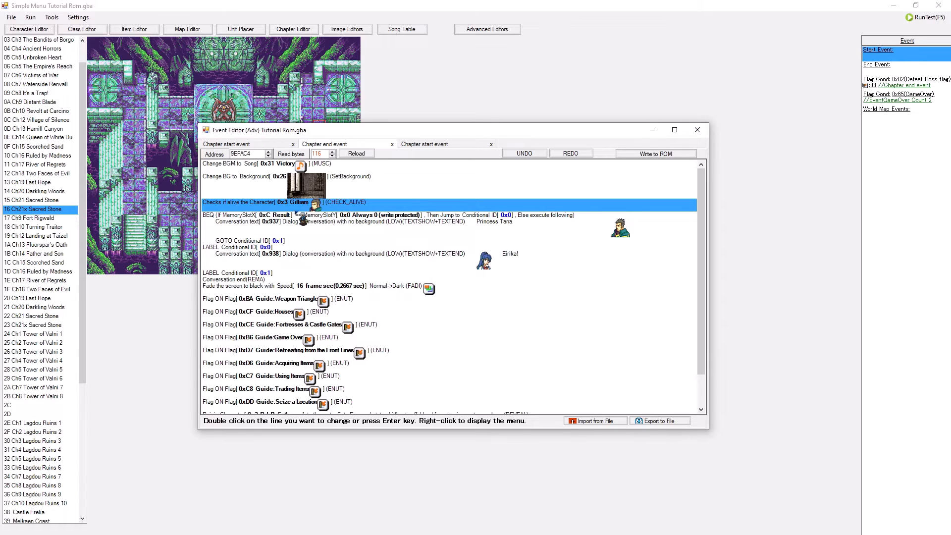
pyautogui.click(299, 216)
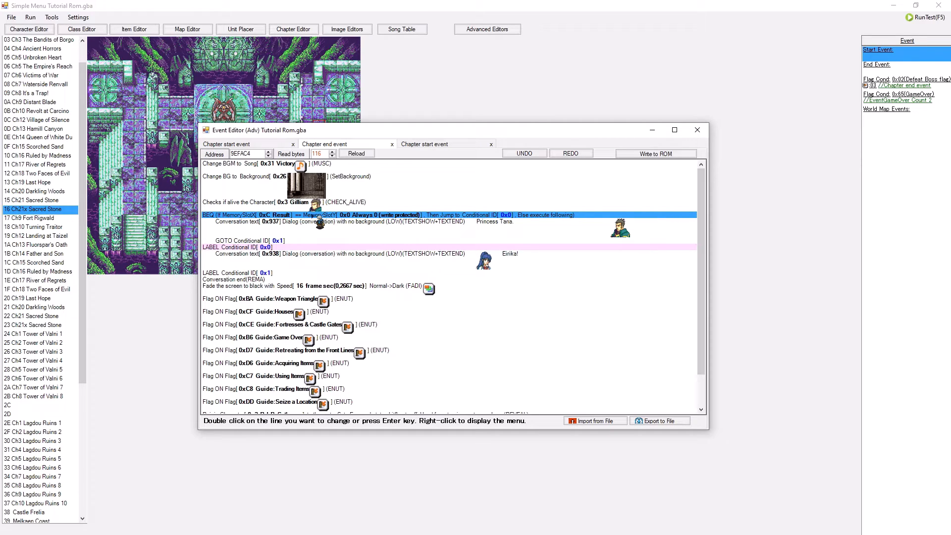
# - Open the instruction selection for the BEQ line, search for "beq" and examine the BEQ and Imm BEQ instructions
pyautogui.doubleClick(317, 217)
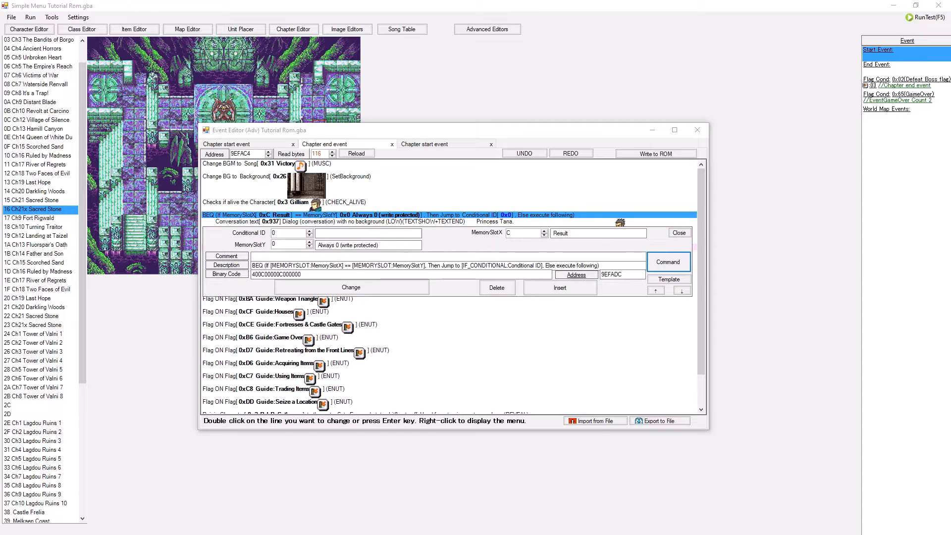
pyautogui.click(668, 262)
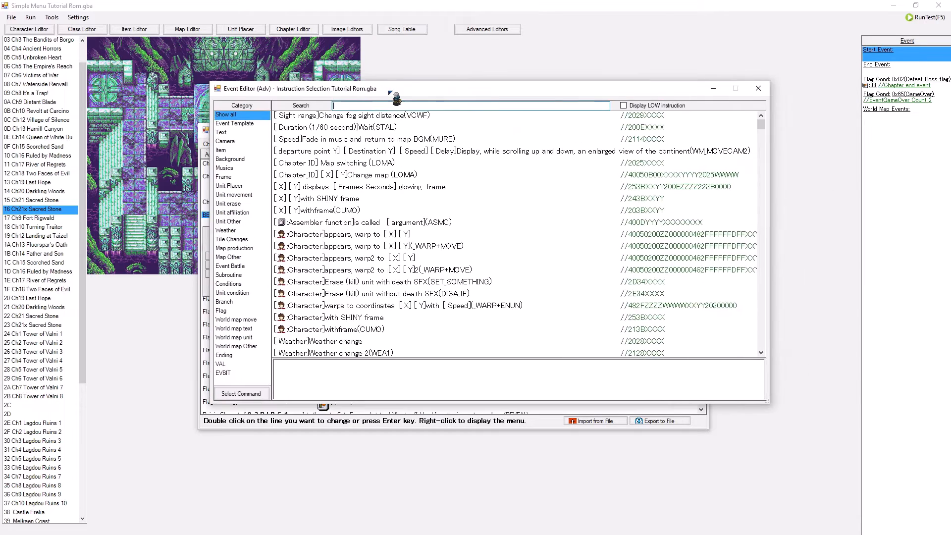
pyautogui.write('beq')
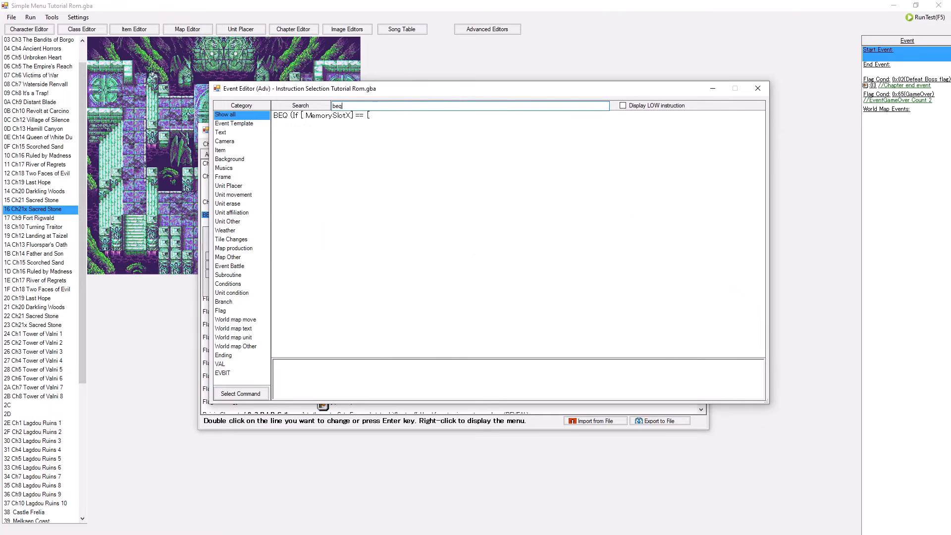
pyautogui.click(304, 127)
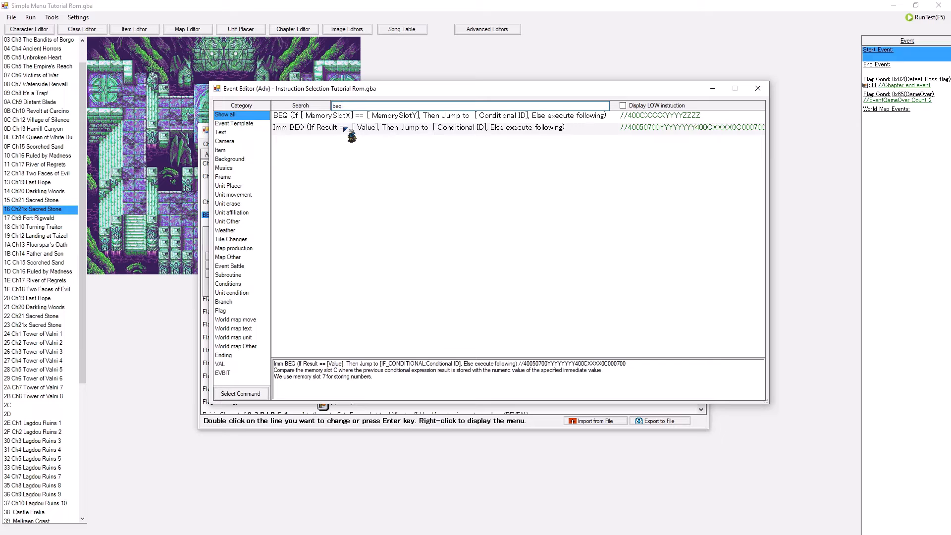
pyautogui.moveTo(483, 95); pyautogui.dragTo(389, 360)
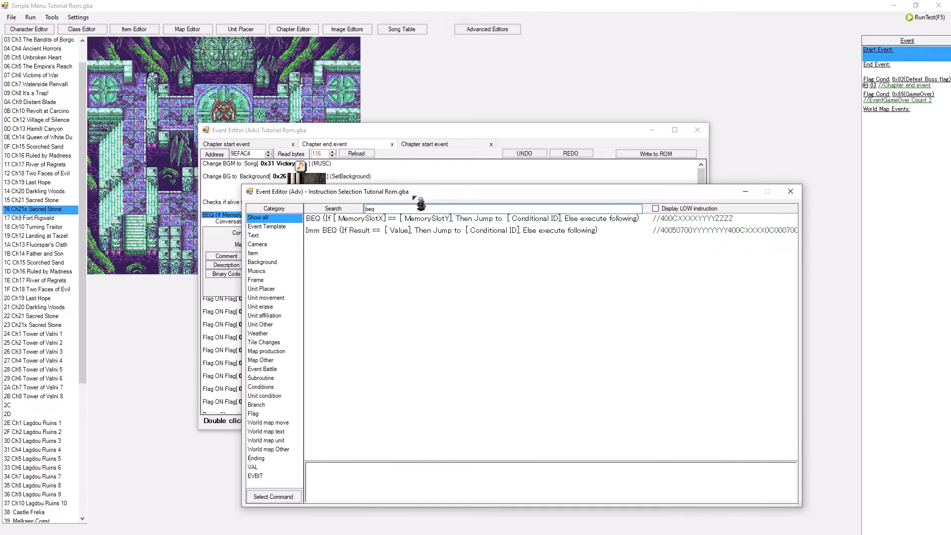
pyautogui.click(411, 219)
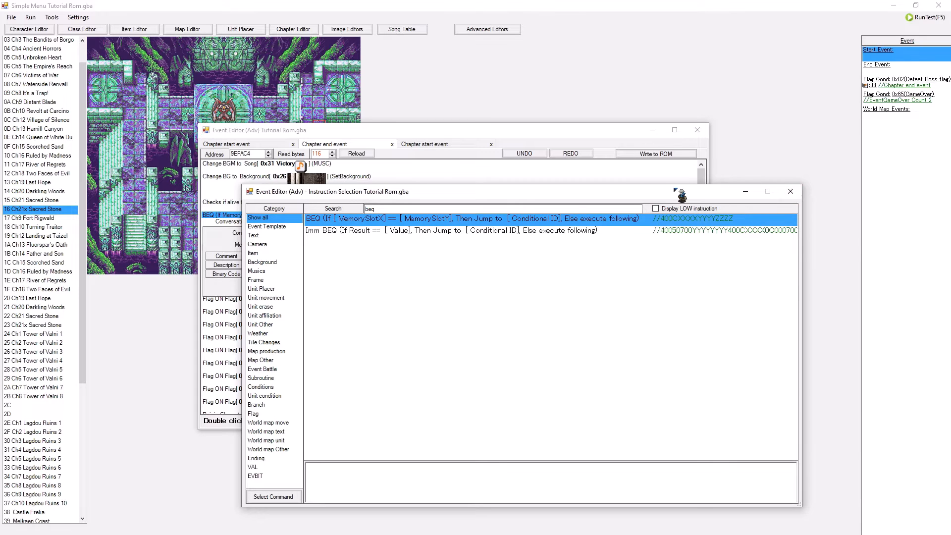
# - Reposition the instruction selection window and clear its search to list all instructions
pyautogui.moveTo(675, 188); pyautogui.dragTo(611, 196)
pyautogui.click(357, 215)
pyautogui.press('BackSpace')
pyautogui.press('BackSpace')
pyautogui.press('BackSpace')
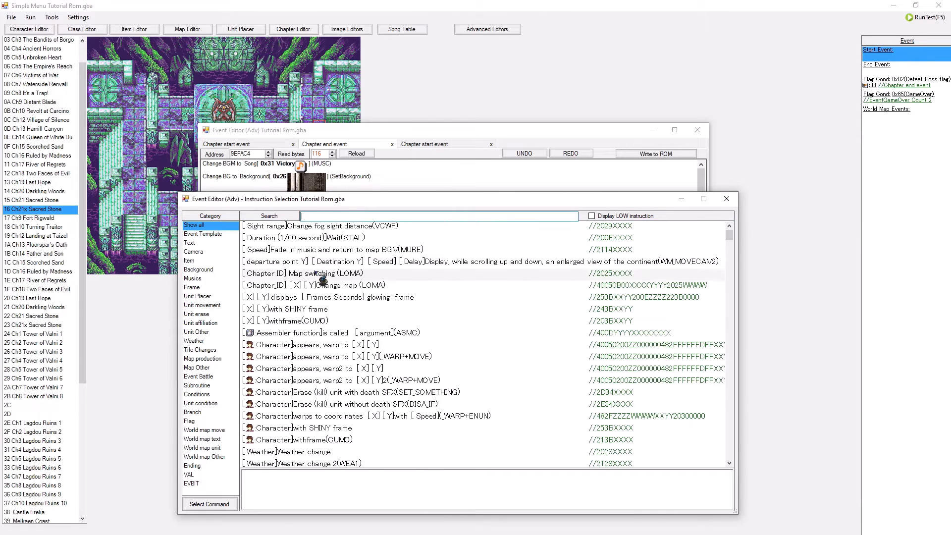
# - Search all instructions for "check" and look through the available check instructions
pyautogui.write('check')
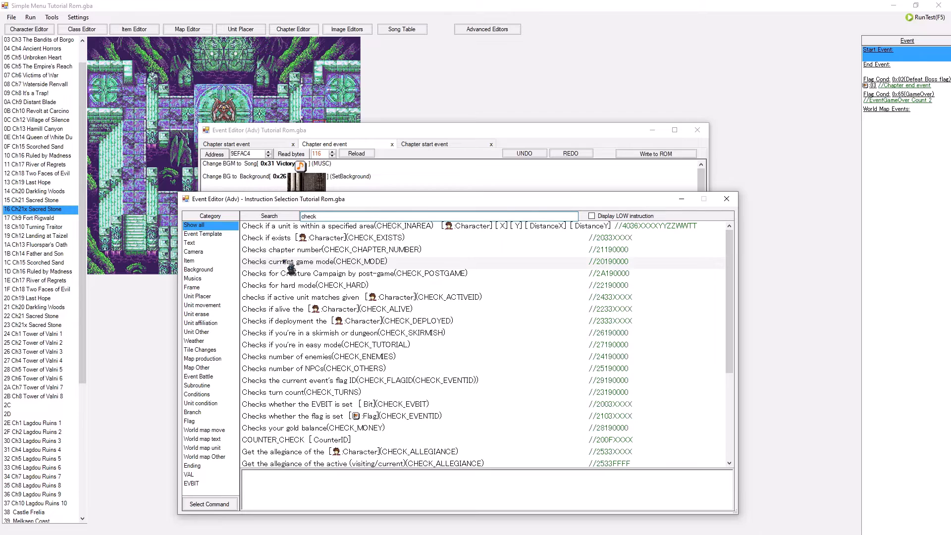
pyautogui.scroll(-4, 297, 322)
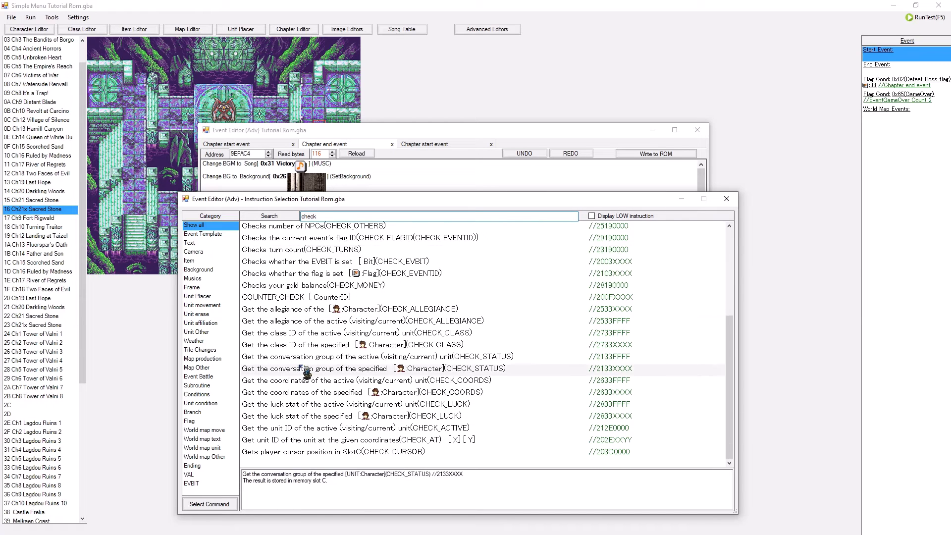
# - Clear the search, list the Branch instructions and go through the comparison operators from BEQ to BNE
pyautogui.click(193, 412)
pyautogui.doubleClick(346, 217)
pyautogui.press('BackSpace')
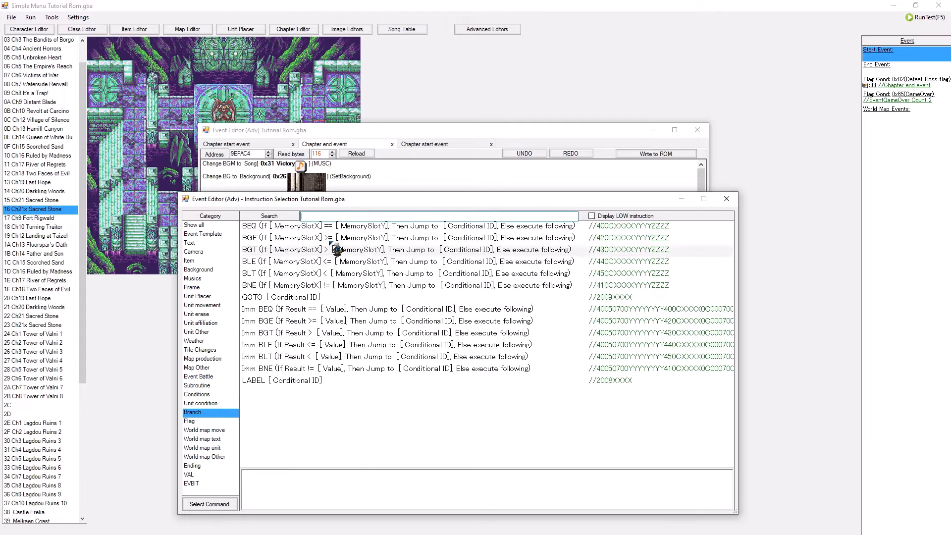
pyautogui.click(285, 227)
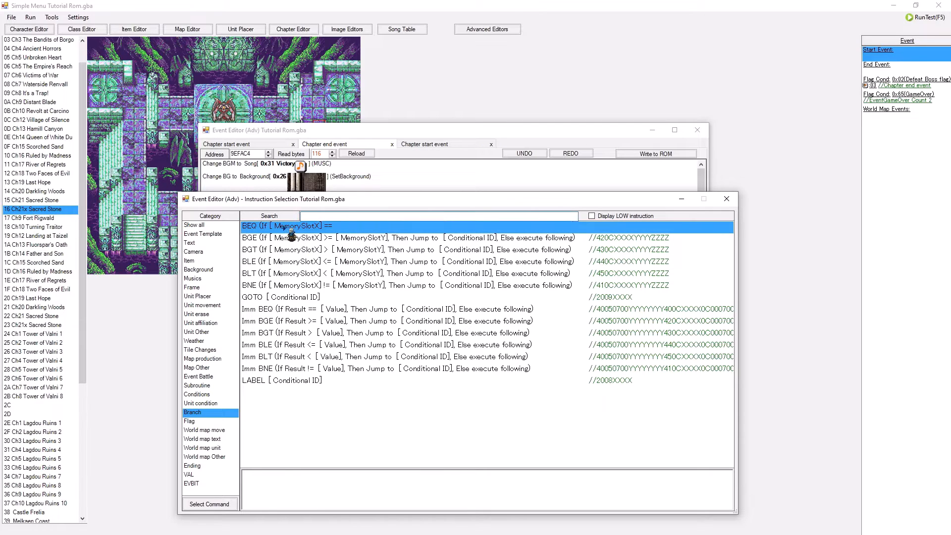
pyautogui.click(283, 240)
pyautogui.click(281, 251)
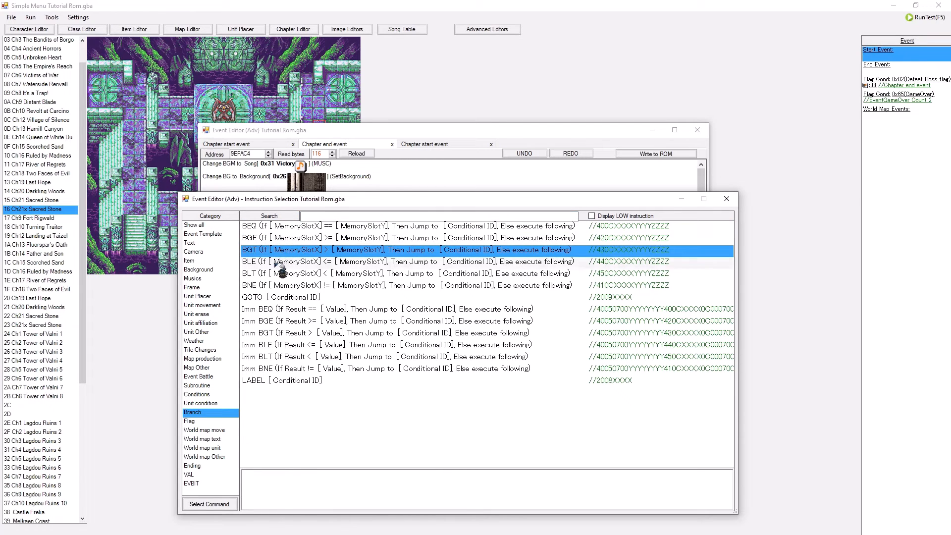
pyautogui.click(277, 263)
pyautogui.click(277, 275)
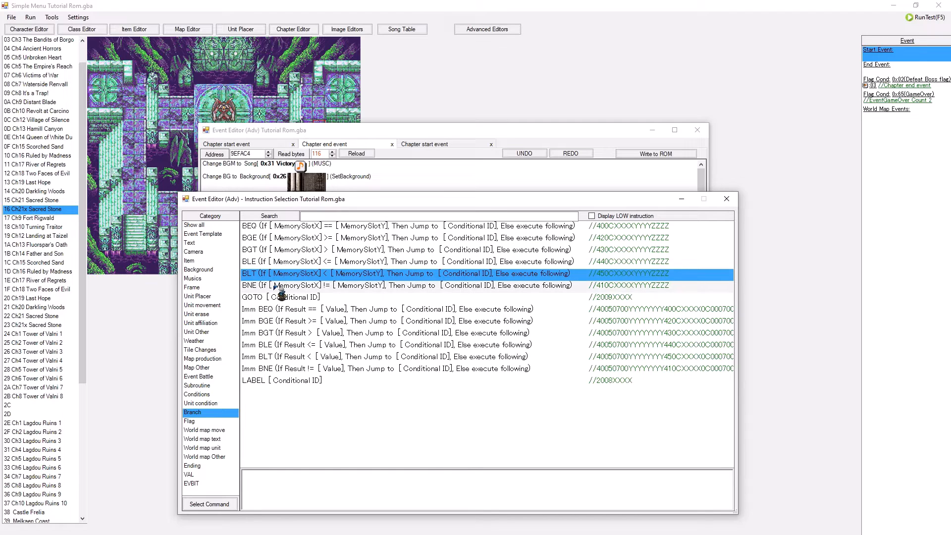
pyautogui.click(275, 286)
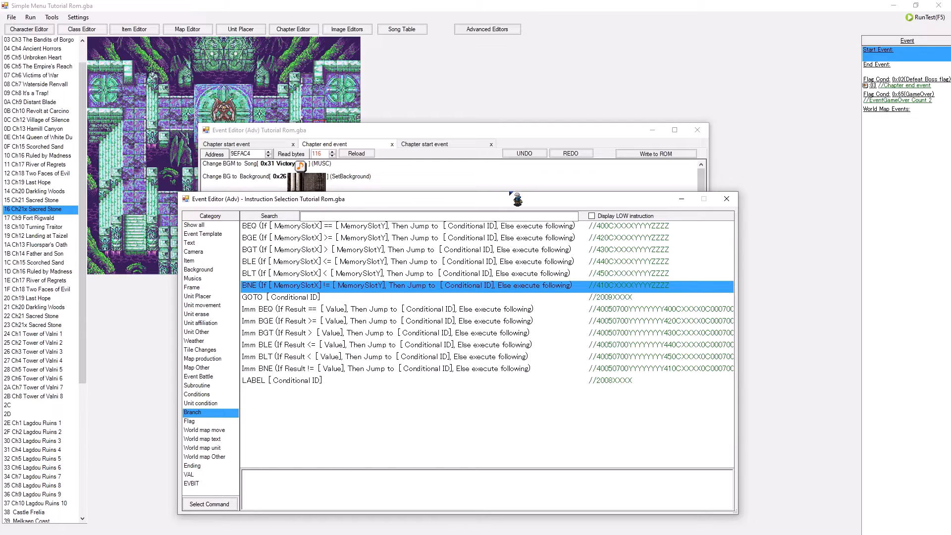
# - Compare the BEQ instruction's memory slots and conditional ID with the BEQ line below the Gilliam alive check, moving the instruction selection window as needed
pyautogui.moveTo(504, 202); pyautogui.dragTo(507, 222)
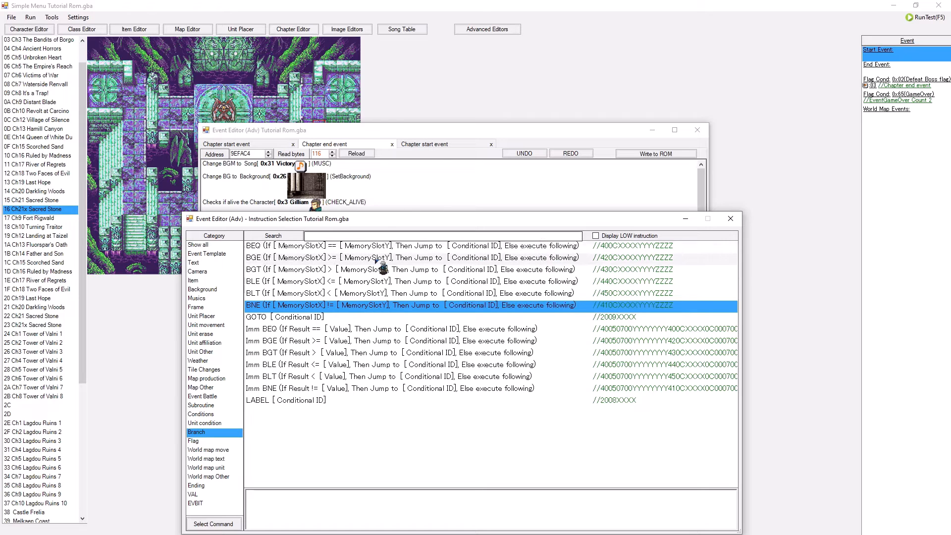
pyautogui.click(404, 246)
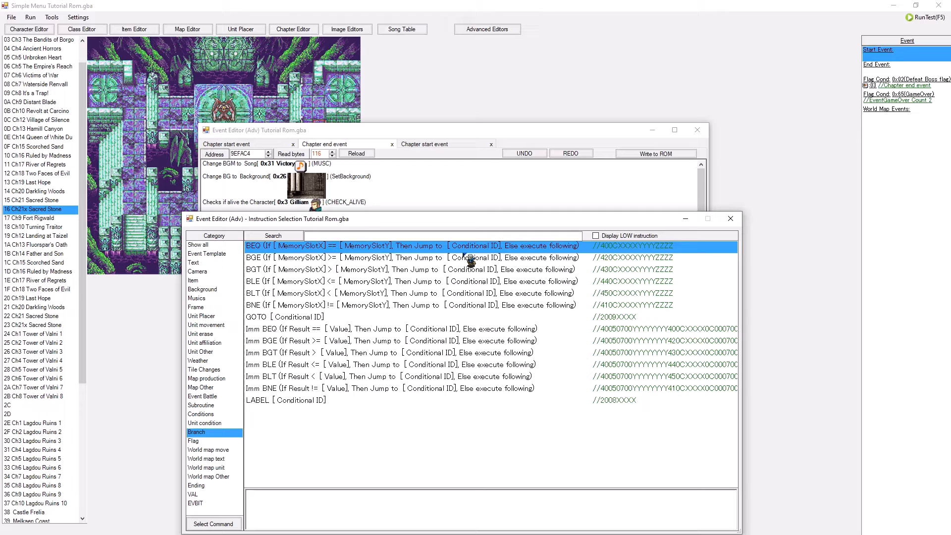
pyautogui.moveTo(337, 218); pyautogui.dragTo(333, 365)
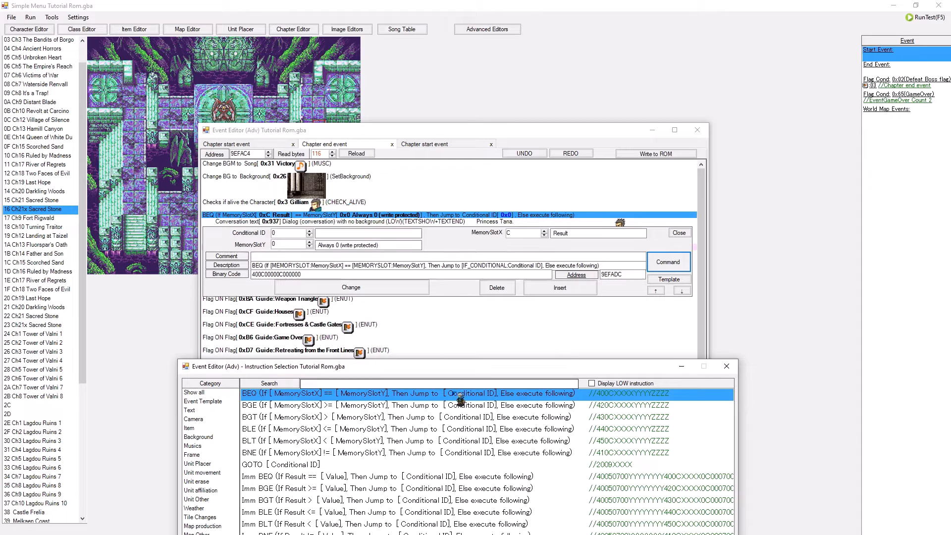
pyautogui.moveTo(307, 367); pyautogui.dragTo(317, 227)
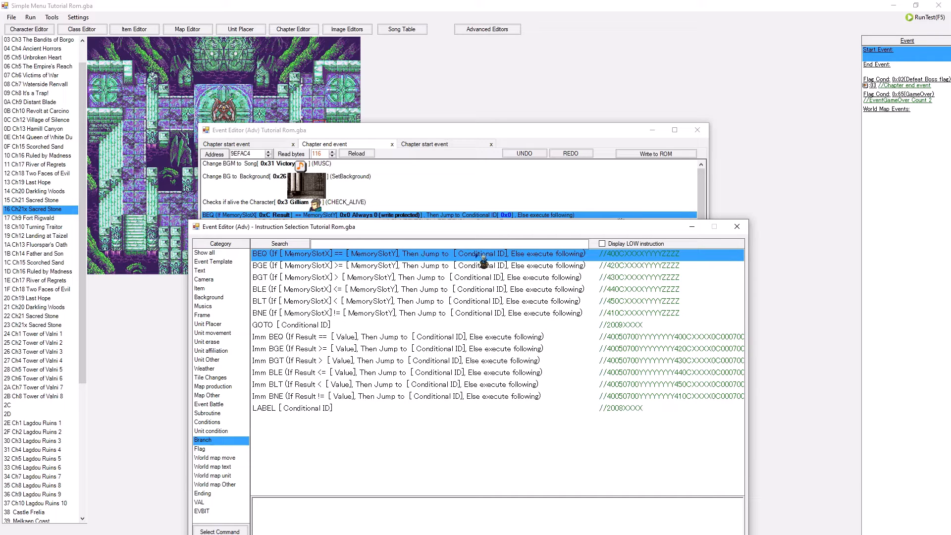
pyautogui.moveTo(469, 229); pyautogui.dragTo(462, 298)
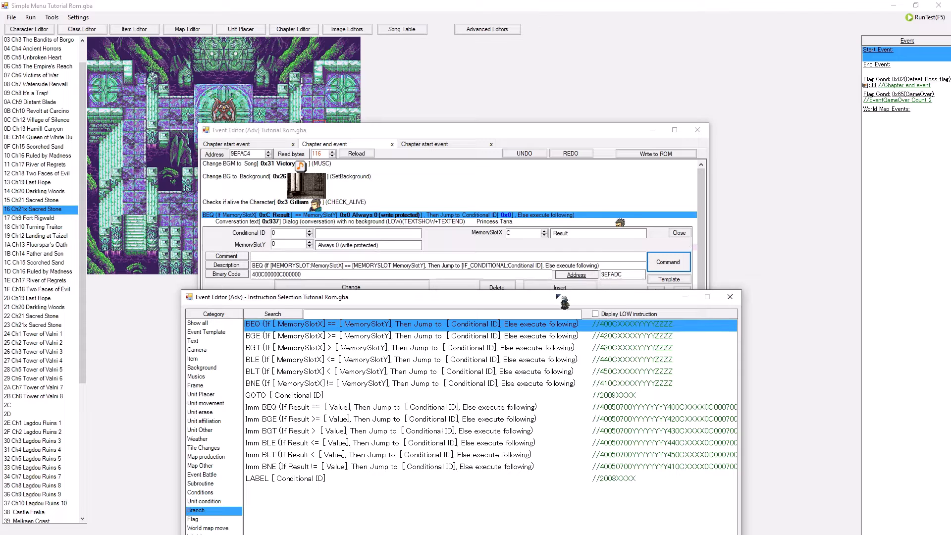
pyautogui.moveTo(557, 295); pyautogui.dragTo(539, 330)
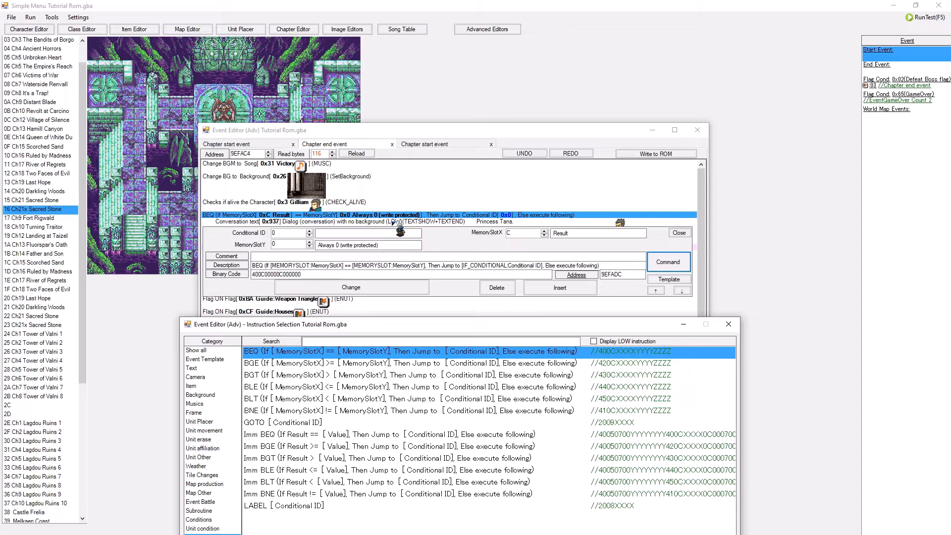
pyautogui.moveTo(500, 325); pyautogui.dragTo(518, 183)
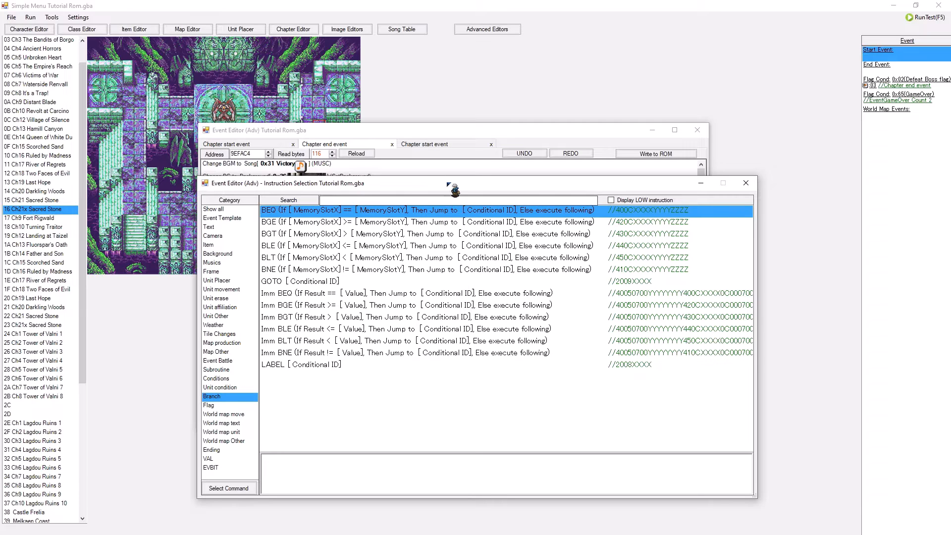
pyautogui.moveTo(452, 184); pyautogui.dragTo(477, 303)
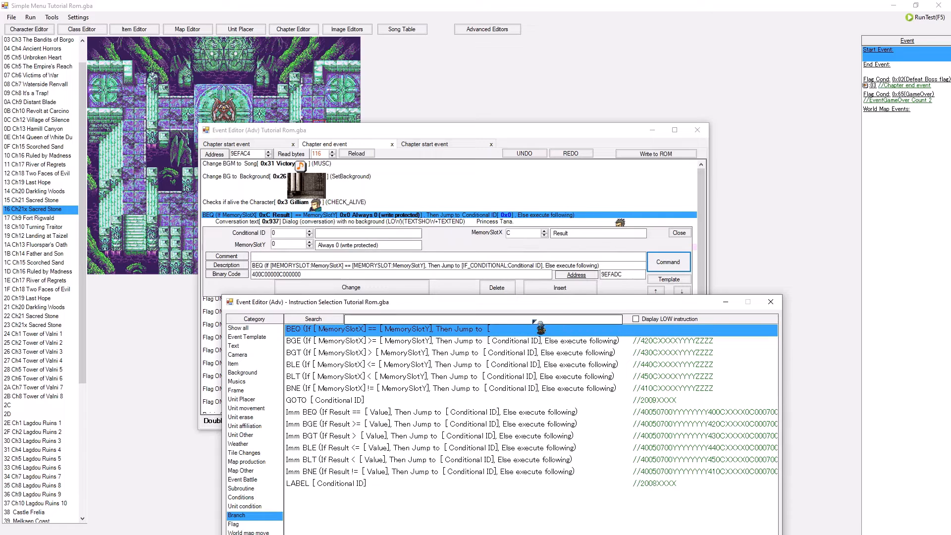
pyautogui.moveTo(533, 304); pyautogui.dragTo(469, 183)
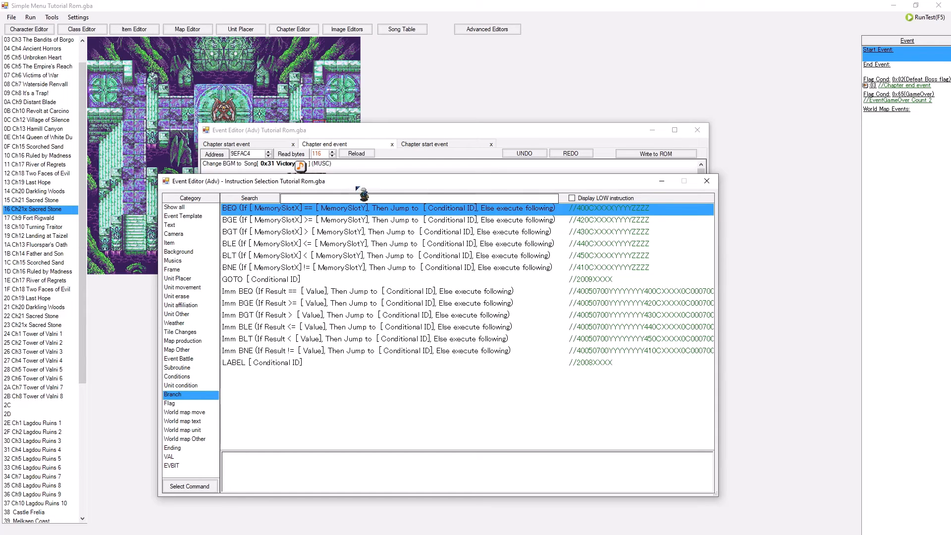
pyautogui.moveTo(358, 186); pyautogui.dragTo(402, 181)
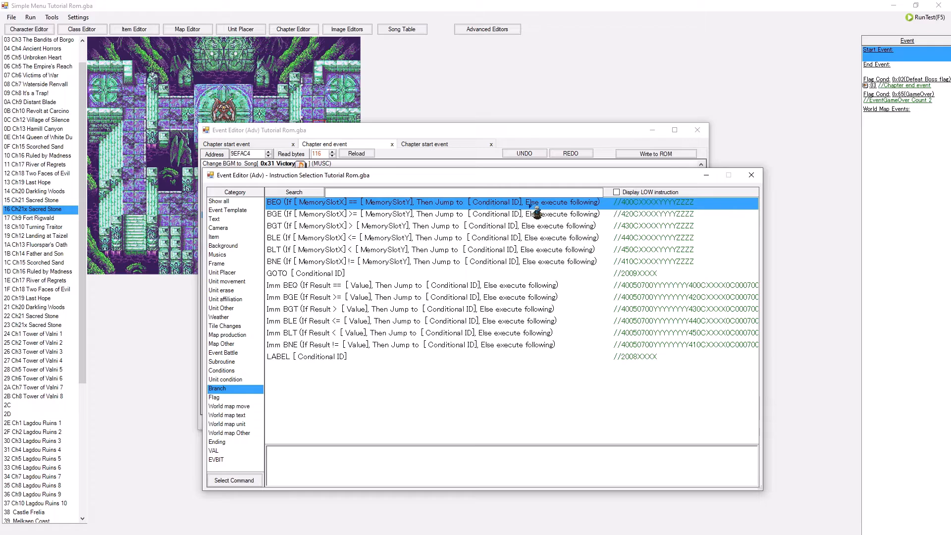
# - Examine the greater-than and less-than branch instructions BGE, BGT, BLE and BLT alongside BEQ and BNE
pyautogui.click(362, 214)
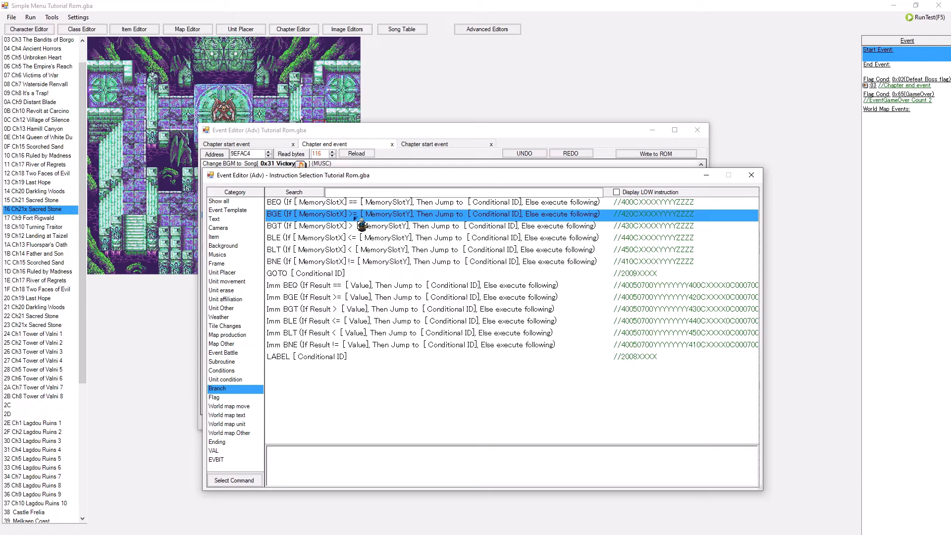
pyautogui.click(426, 228)
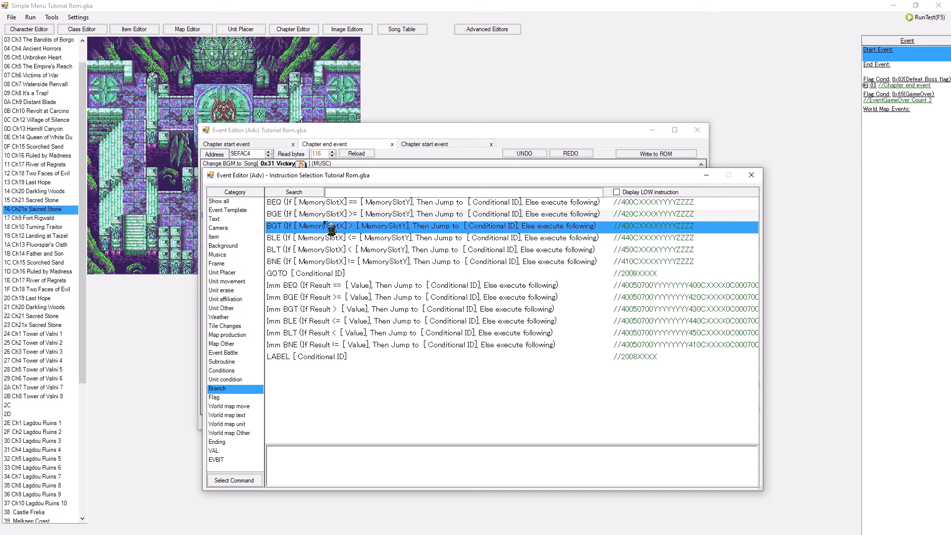
pyautogui.click(356, 238)
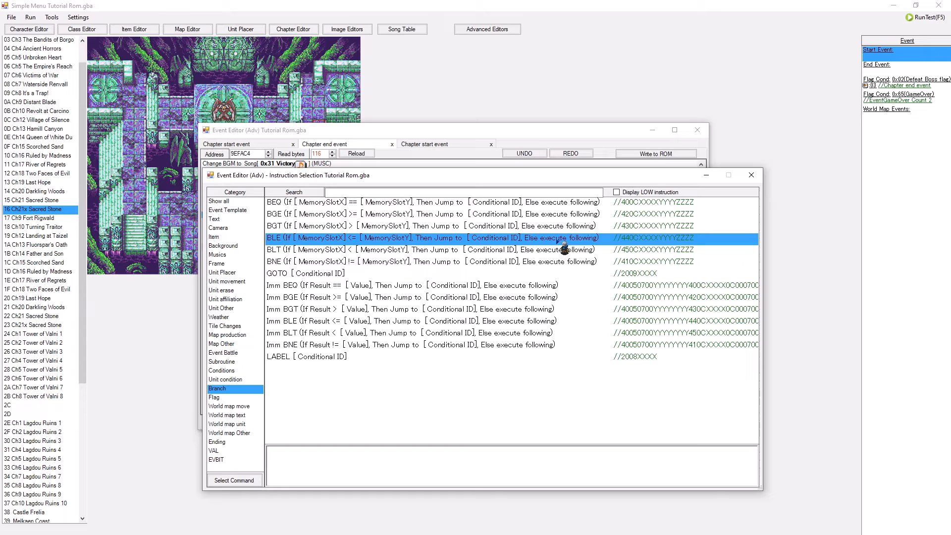
pyautogui.click(382, 250)
pyautogui.click(383, 226)
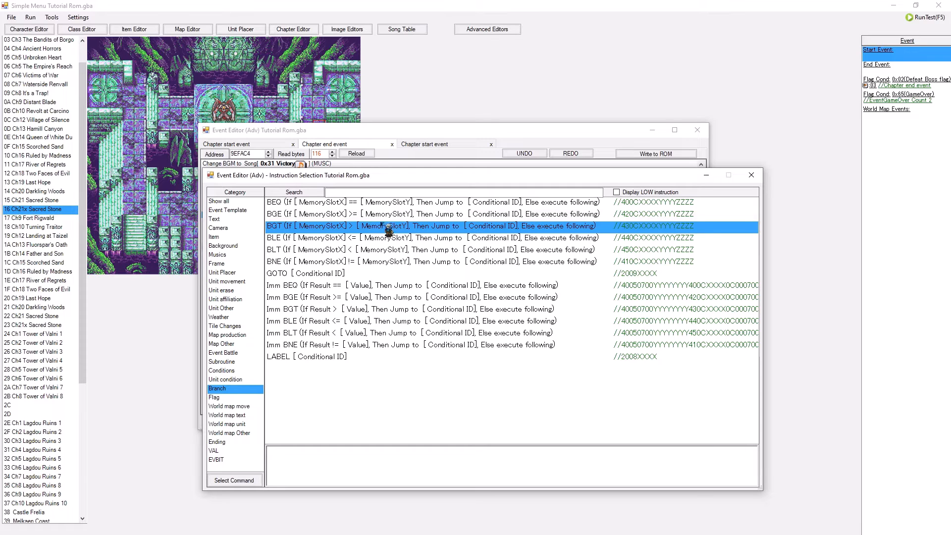
pyautogui.click(395, 202)
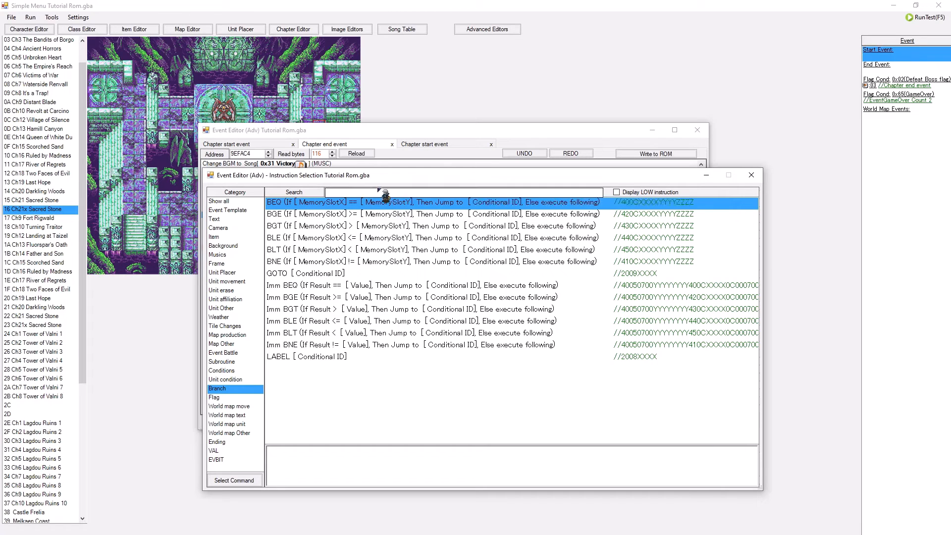
pyautogui.click(377, 262)
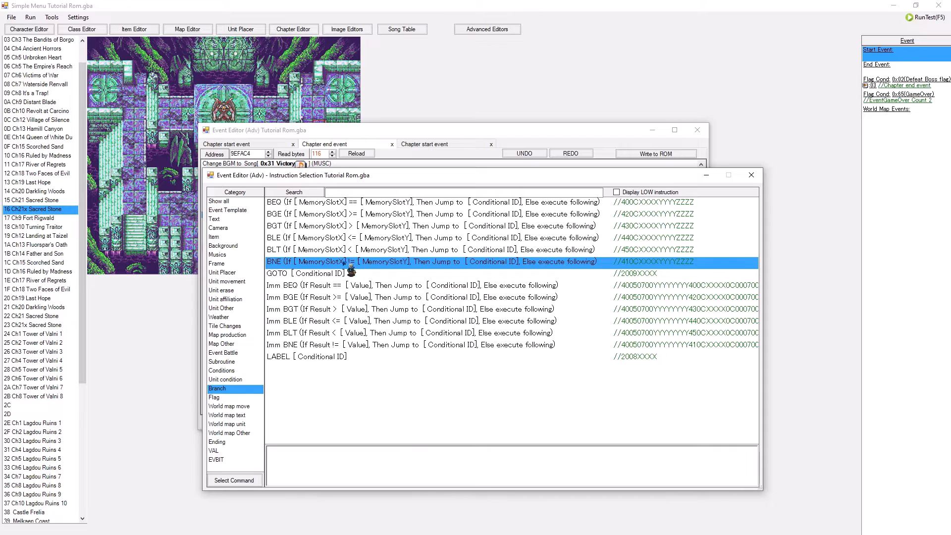
# - Examine the BGE condition and compare the jump conditions of BNE and BEQ
pyautogui.click(364, 215)
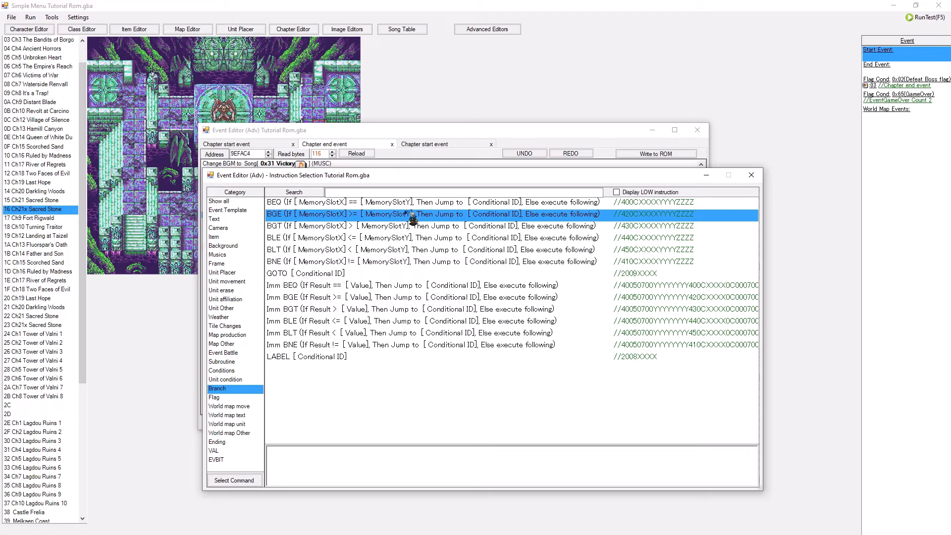
pyautogui.click(397, 261)
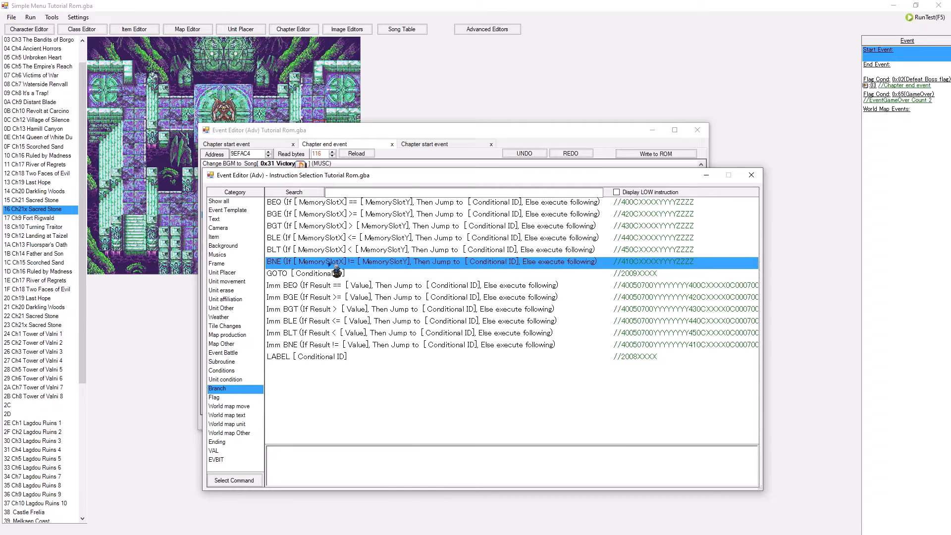
pyautogui.click(358, 203)
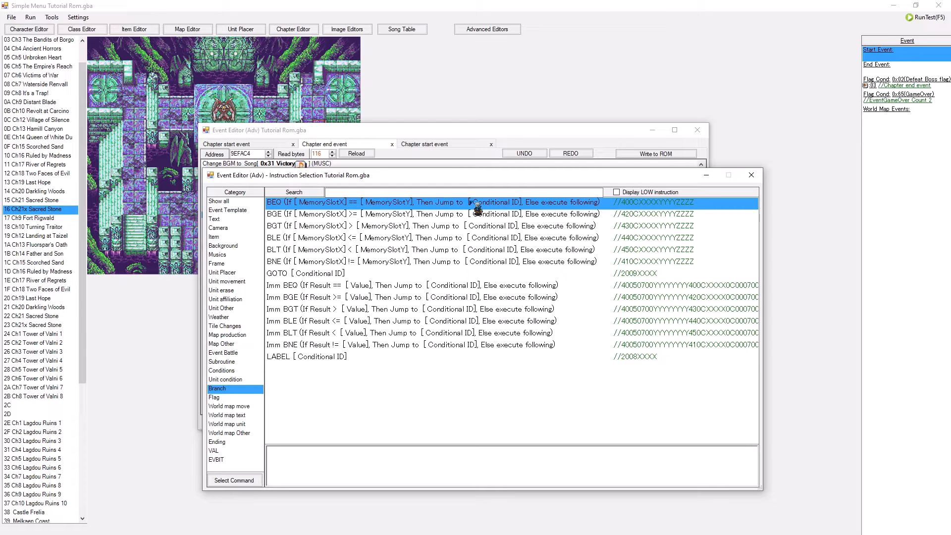
pyautogui.click(349, 263)
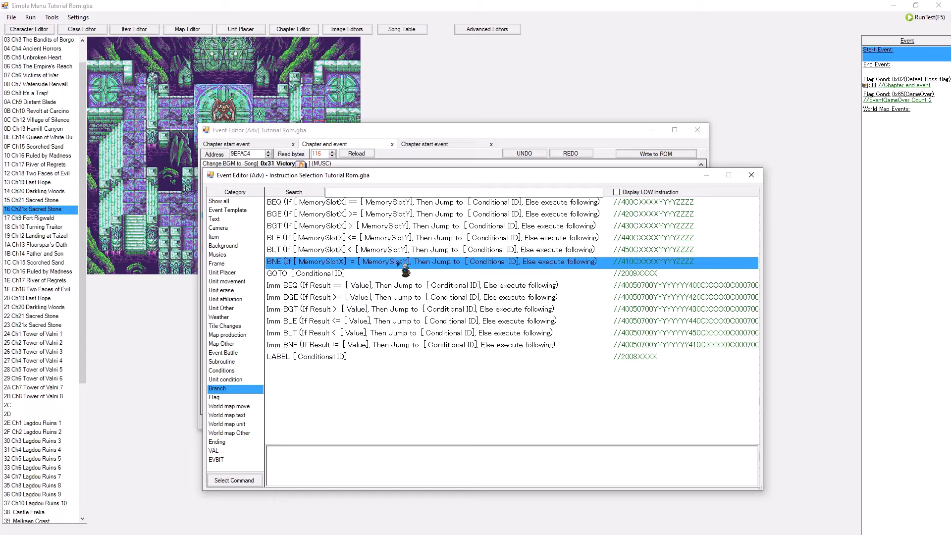
pyautogui.click(355, 206)
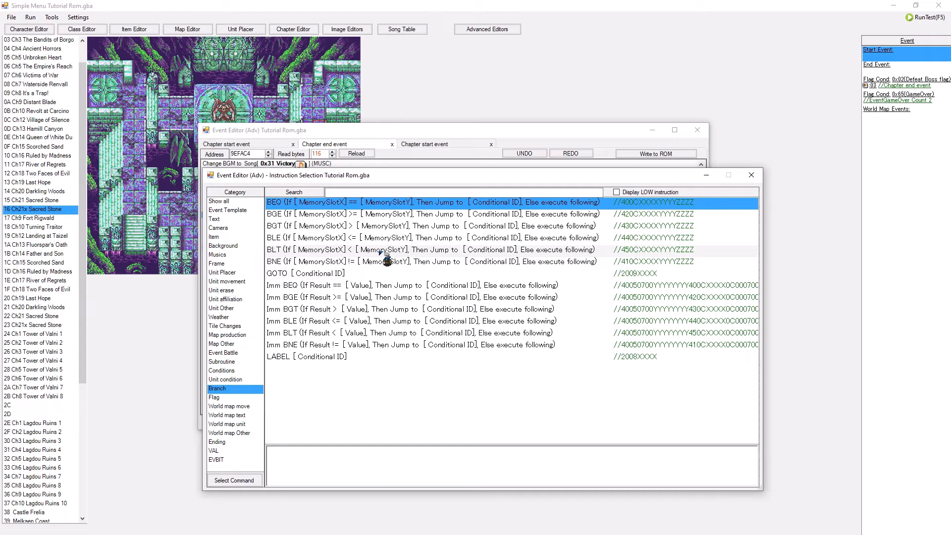
# - Switch from the Branch category back to all instructions and search for "check"
pyautogui.click(382, 192)
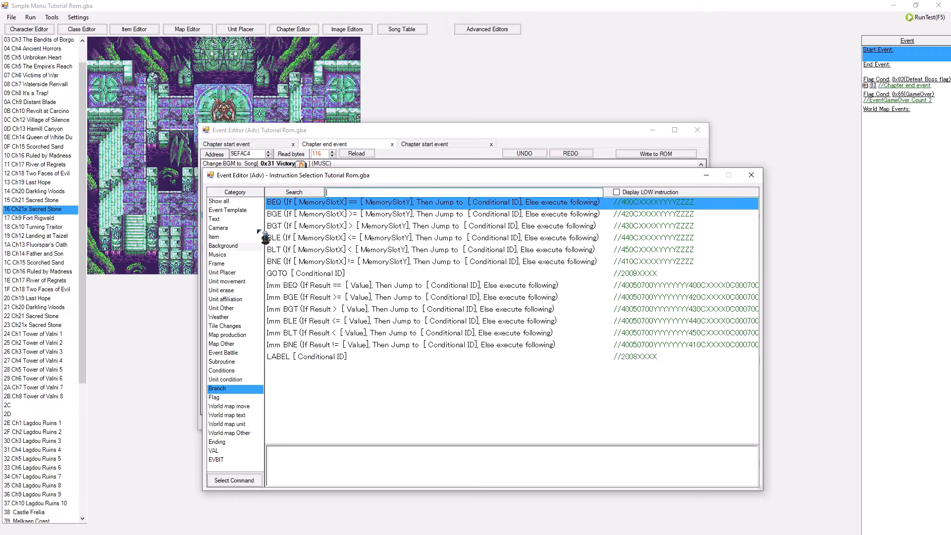
pyautogui.click(232, 201)
pyautogui.click(334, 193)
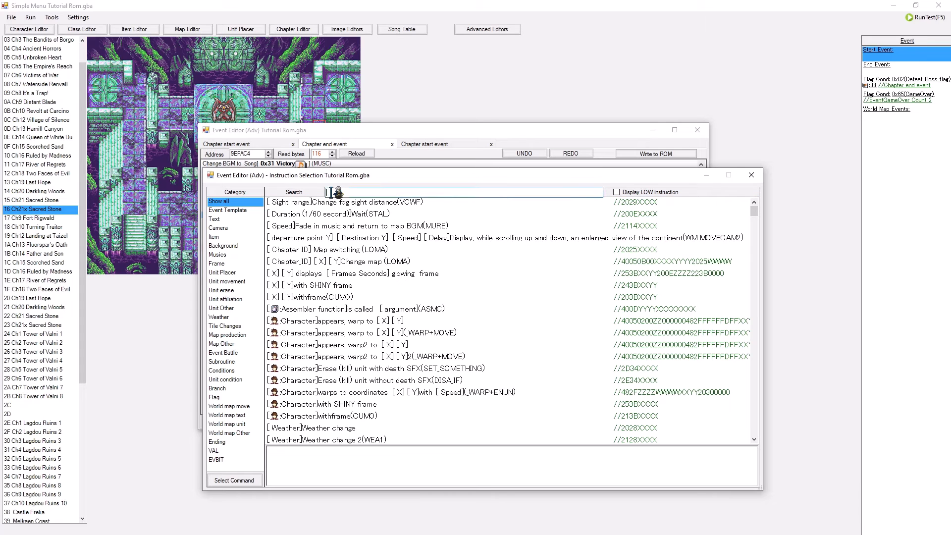
pyautogui.write('check')
# - Examine the check instructions for alive units, skirmishes, turn count, deployment and number of enemies
pyautogui.click(374, 286)
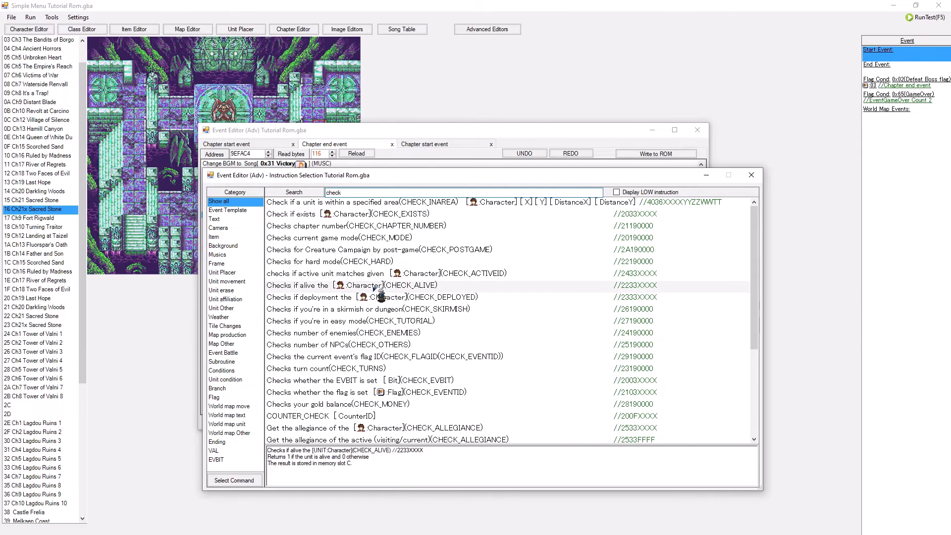
pyautogui.click(420, 310)
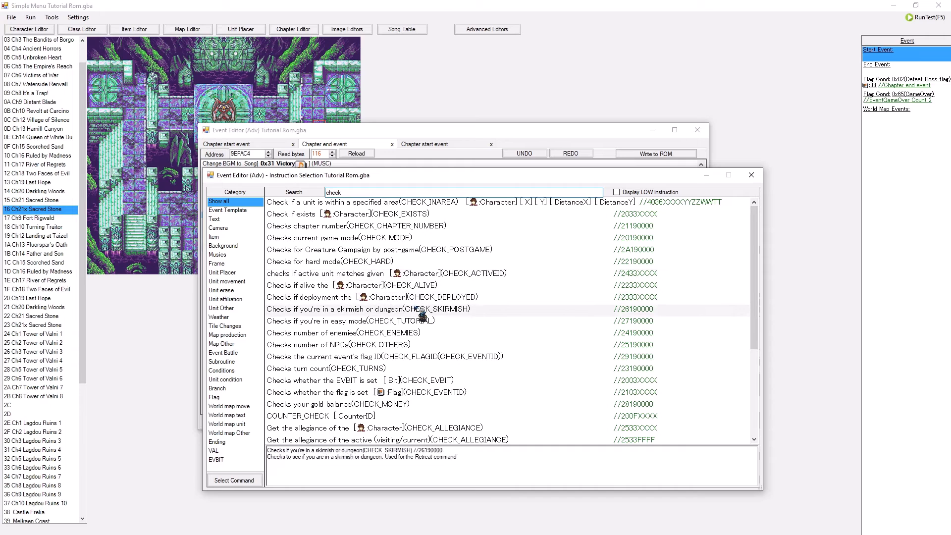
pyautogui.scroll(-2, 418, 309)
pyautogui.click(404, 299)
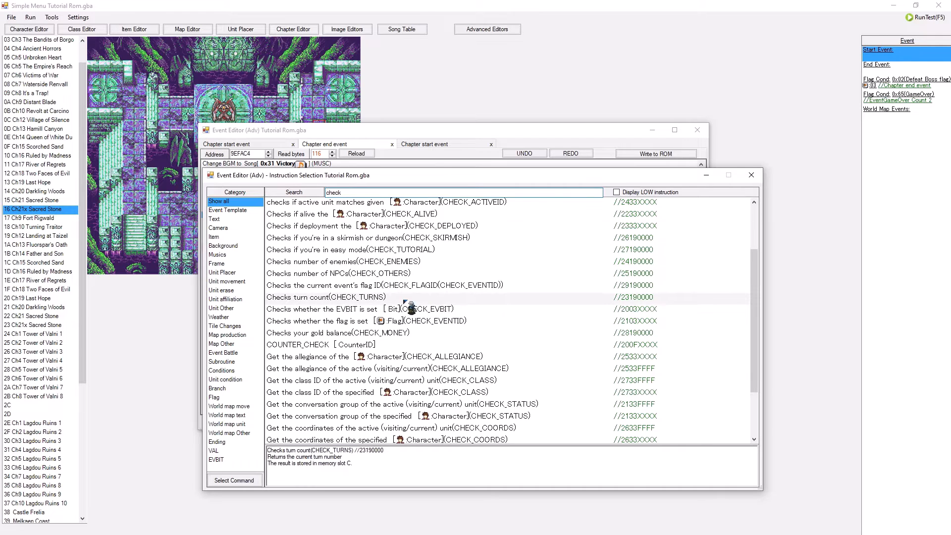
pyautogui.click(436, 226)
pyautogui.click(446, 237)
pyautogui.click(406, 261)
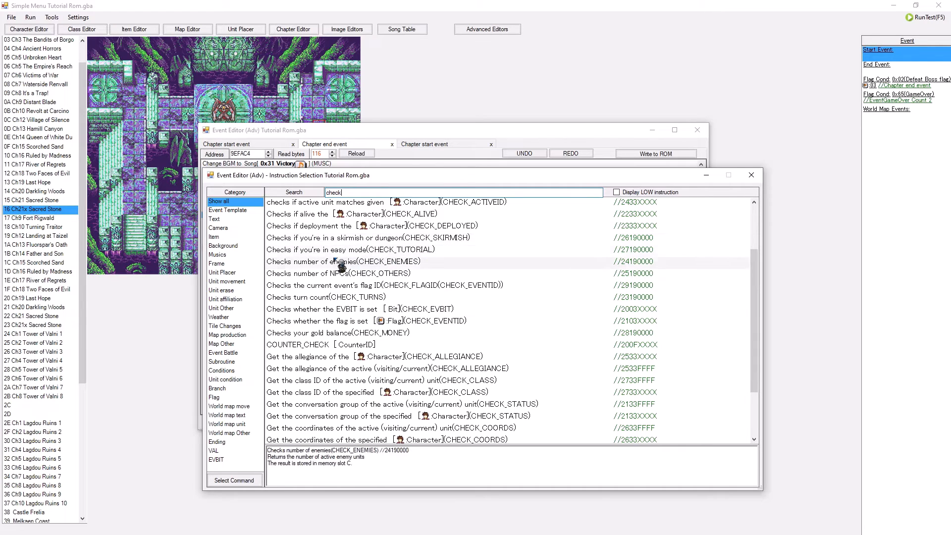
# - Narrow the instruction search to "check hard"
pyautogui.click(415, 250)
pyautogui.write('ha')
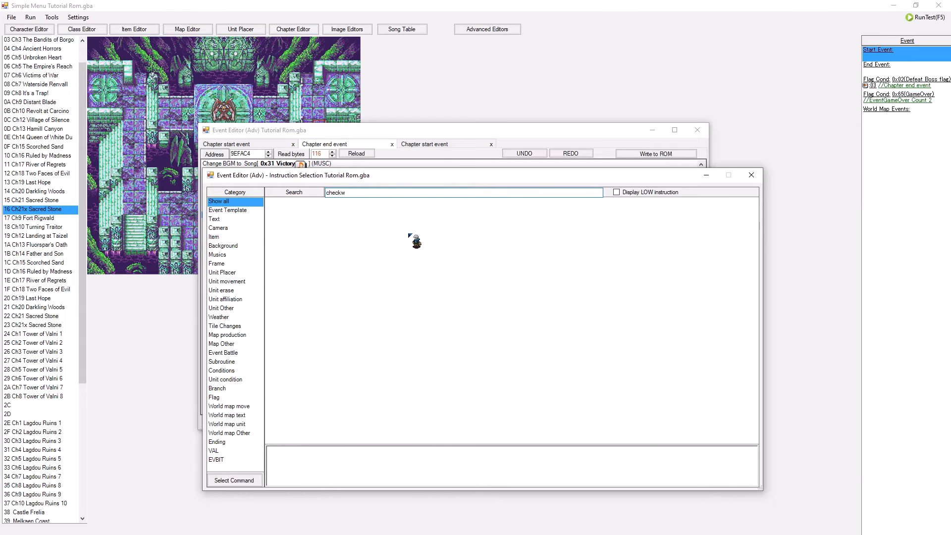
pyautogui.click(415, 238)
pyautogui.write('rd')
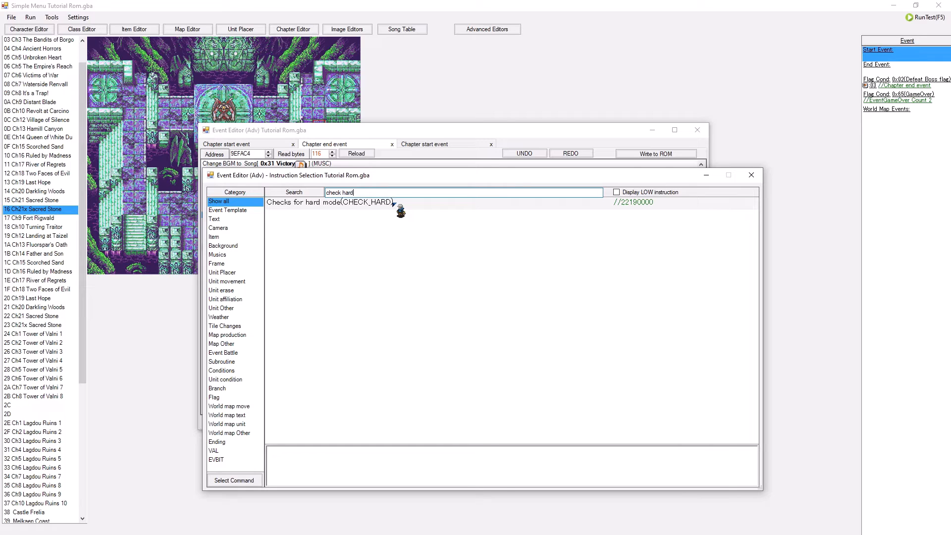
# - Replace the search with "check" and look through the whole list of check instructions
pyautogui.hotkey('ctrl', 'a')
pyautogui.press('BackSpace')
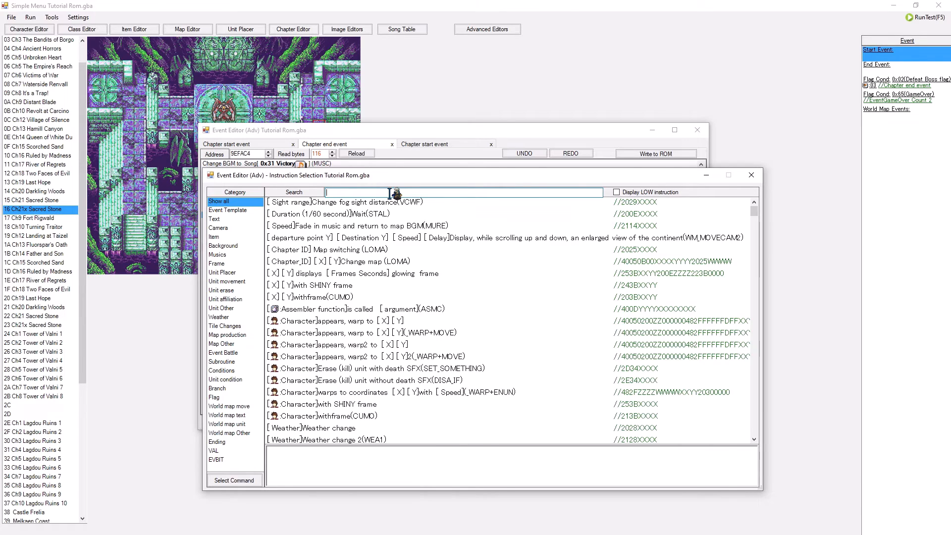
pyautogui.write('check')
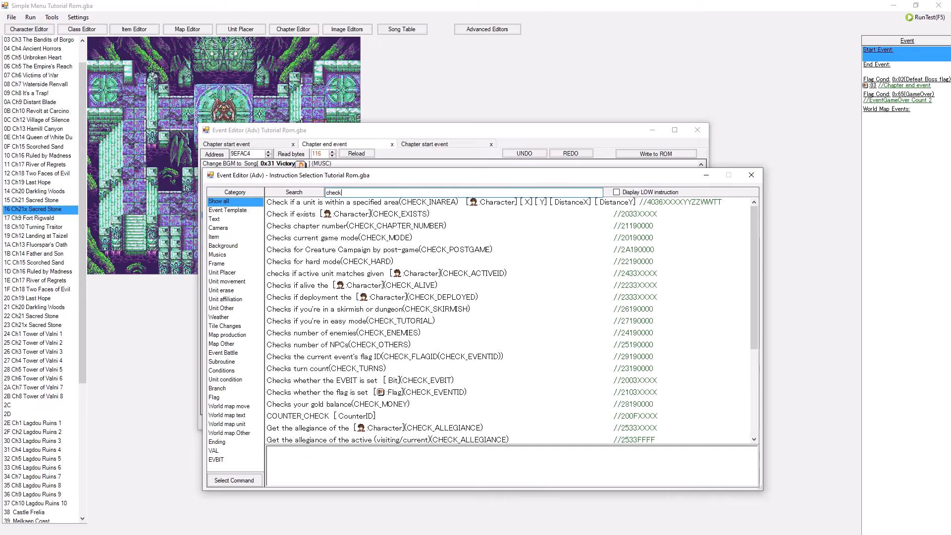
pyautogui.scroll(-2, 391, 281)
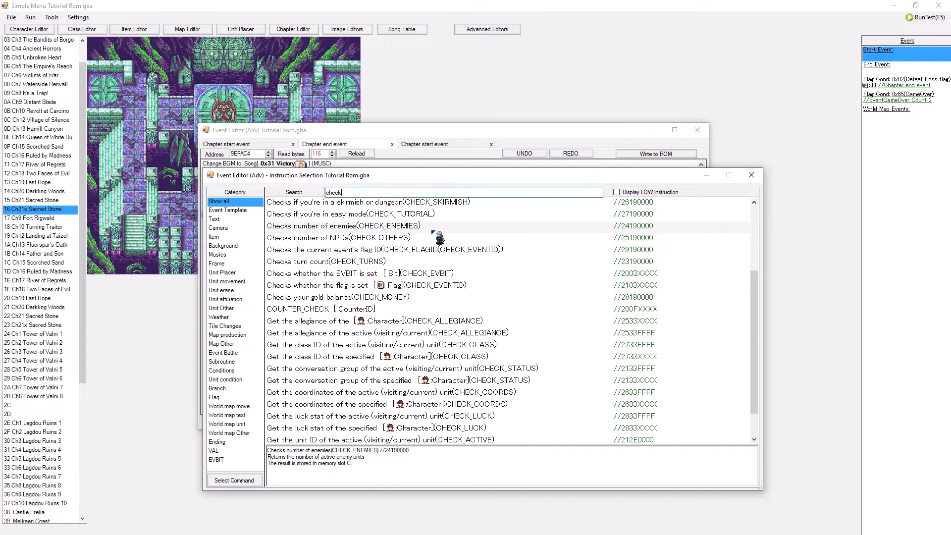
pyautogui.scroll(-1, 425, 246)
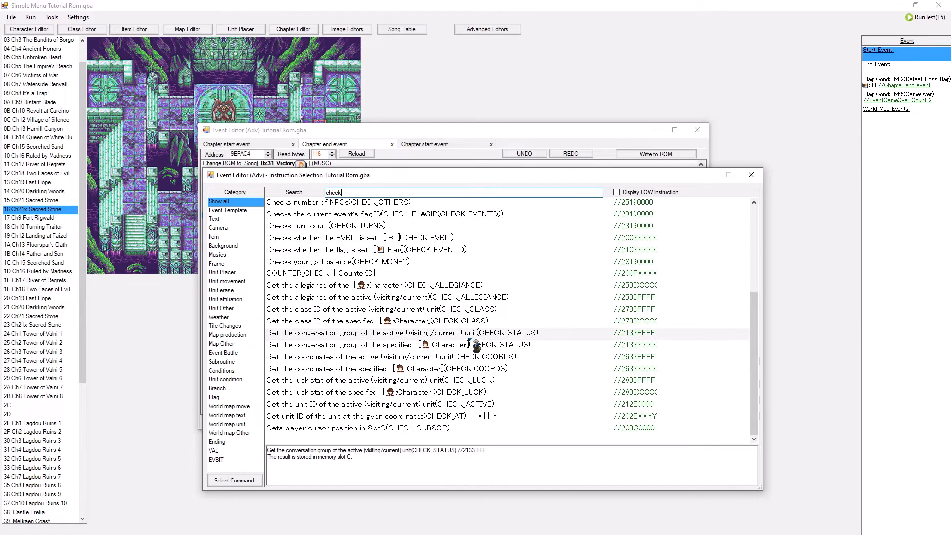
pyautogui.scroll(1, 469, 340)
pyautogui.scroll(4, 474, 347)
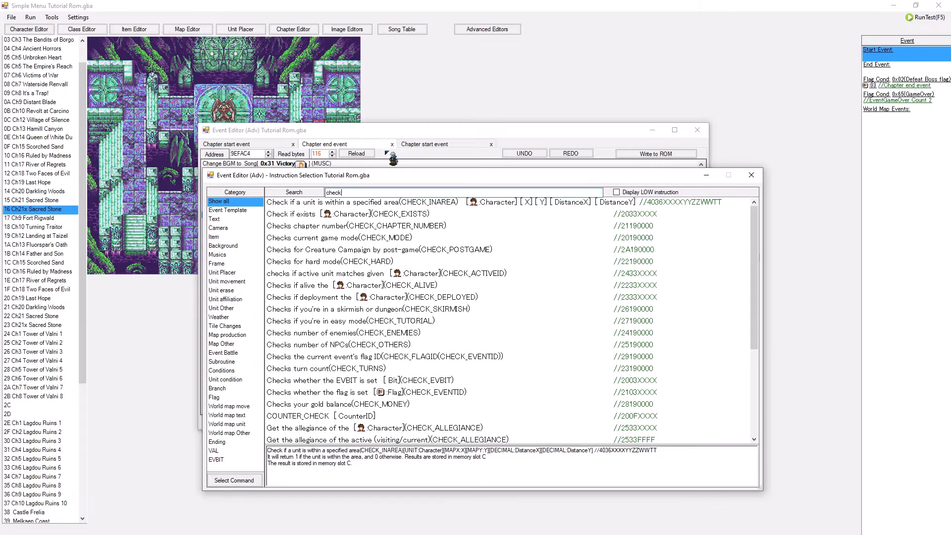
# - Examine the check instructions for deployment, game mode, unit class, event flags, number of NPCs and active unit
pyautogui.click(414, 251)
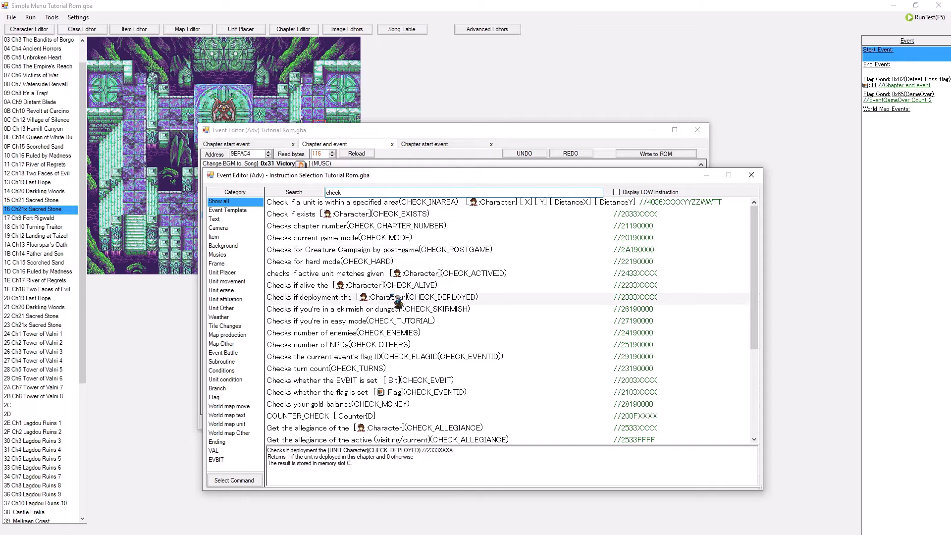
pyautogui.click(368, 237)
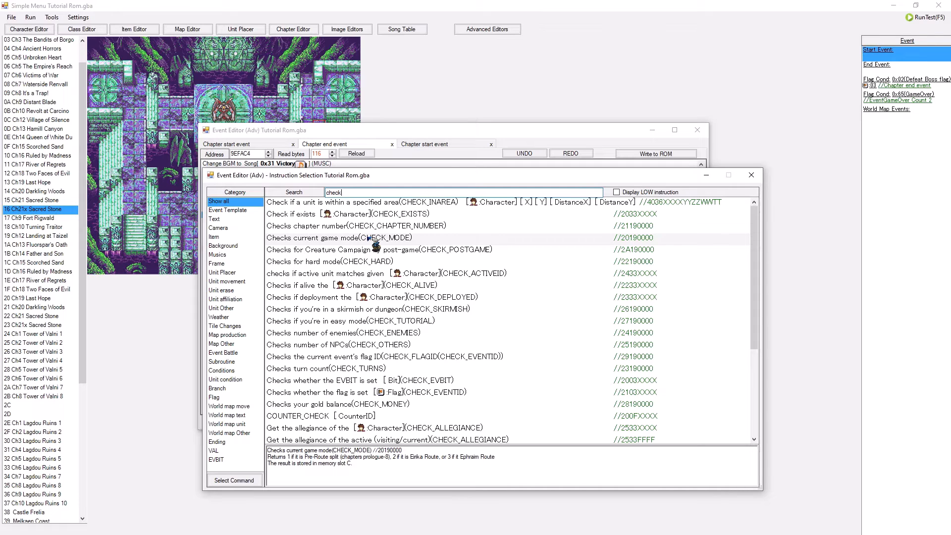
pyautogui.scroll(-4, 381, 257)
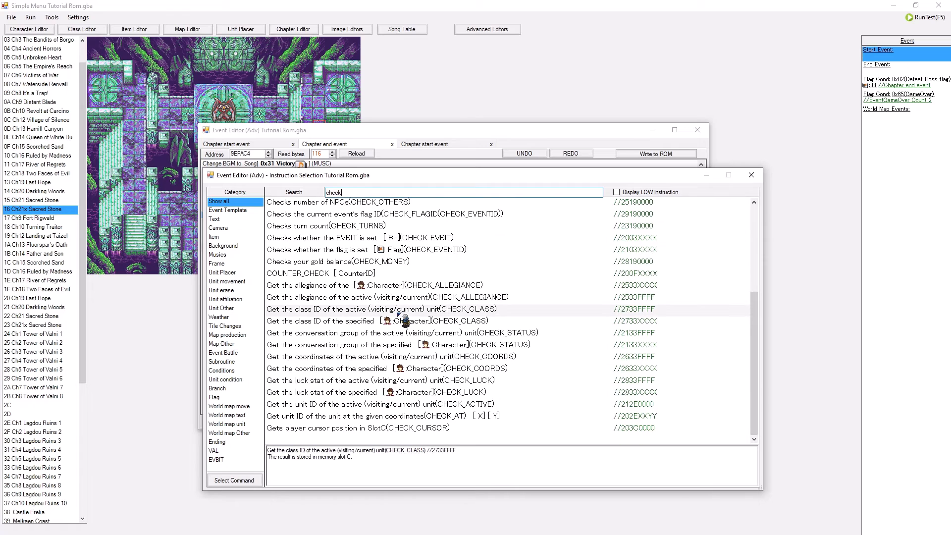
pyautogui.click(444, 302)
pyautogui.scroll(2, 446, 317)
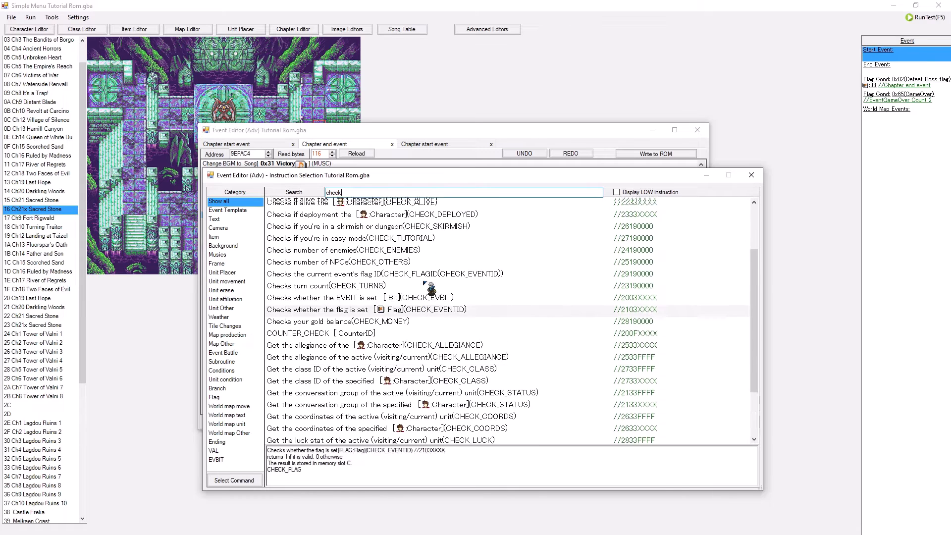
pyautogui.click(431, 286)
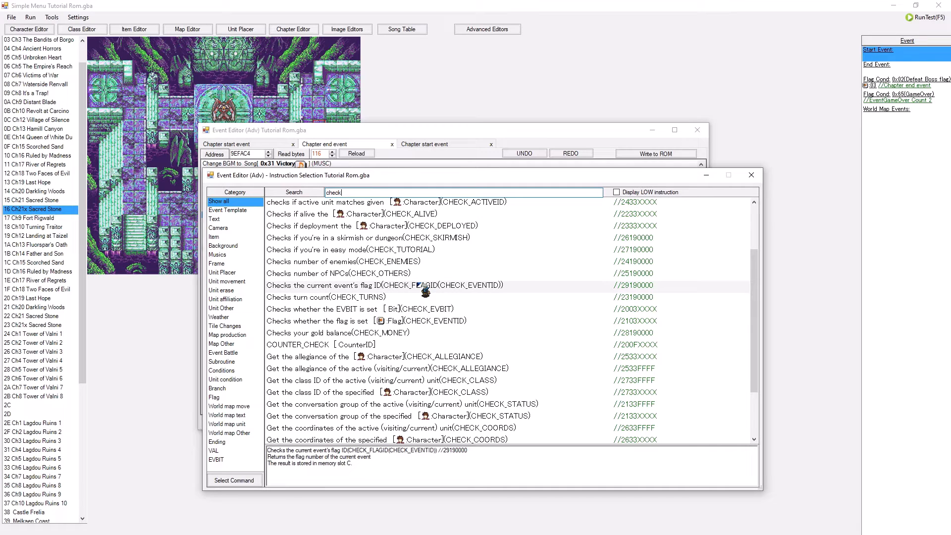
pyautogui.click(423, 274)
pyautogui.scroll(2, 425, 277)
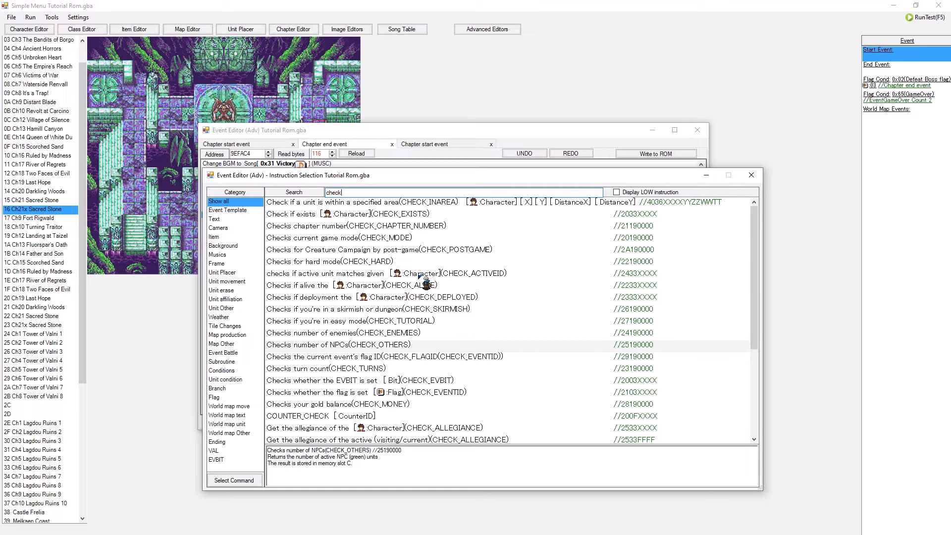
pyautogui.click(510, 273)
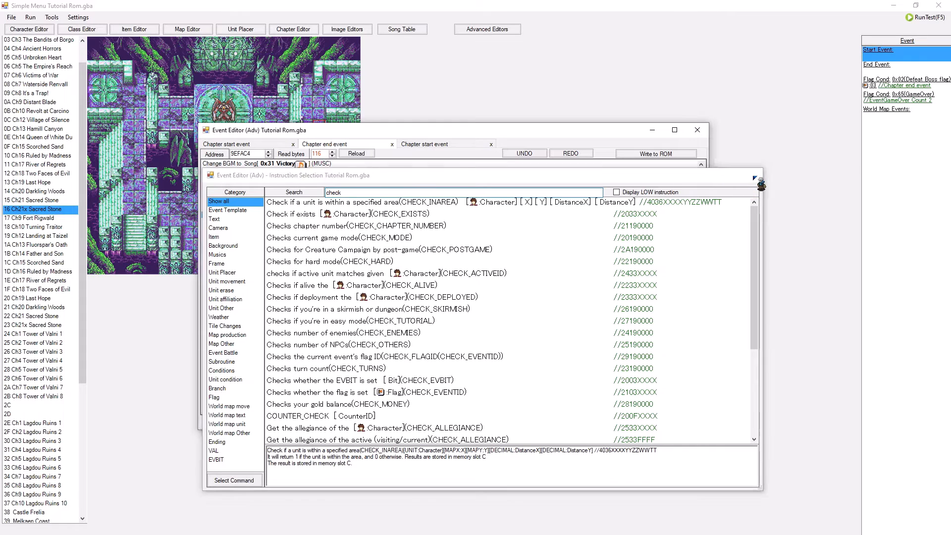
# - Close the instruction selection and compare the chapter start event with the chapter end event containing the Gilliam alive check
pyautogui.click(751, 176)
pyautogui.click(423, 145)
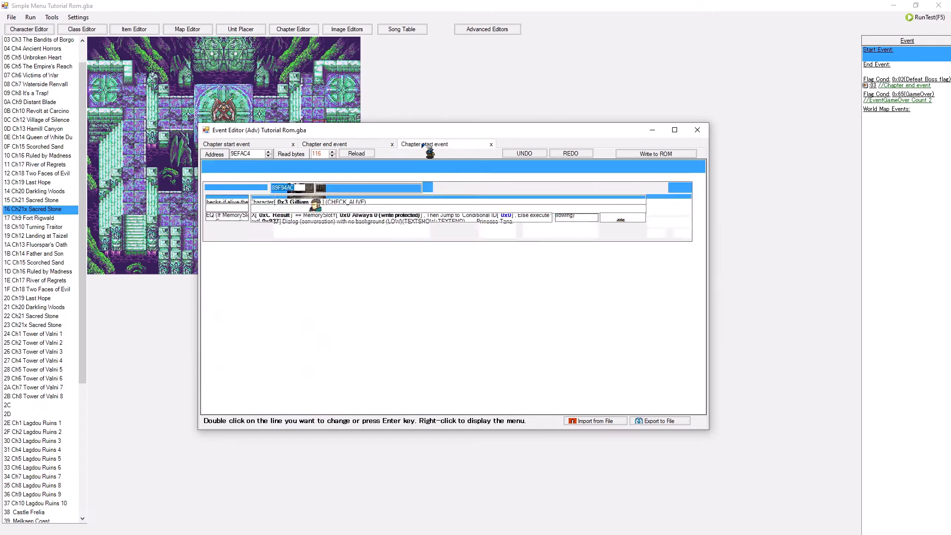
pyautogui.click(278, 144)
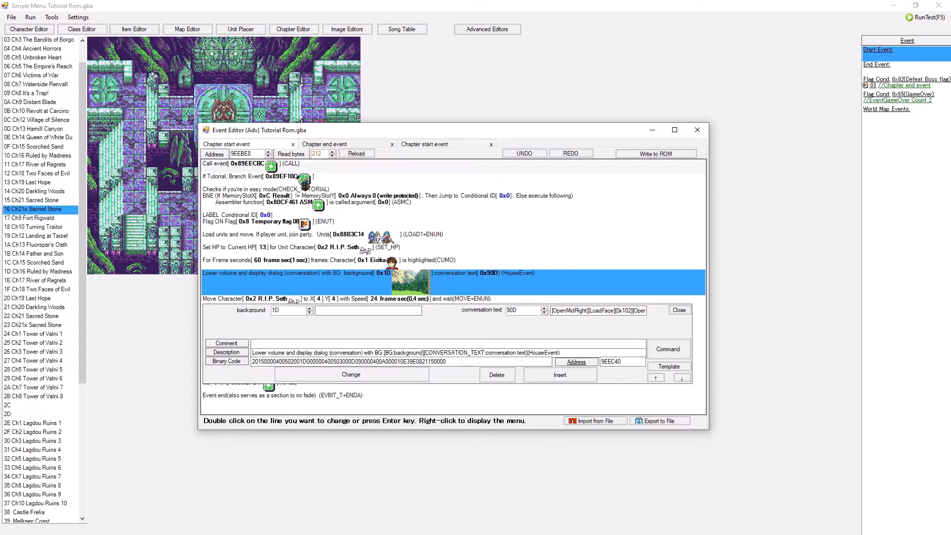
pyautogui.click(341, 144)
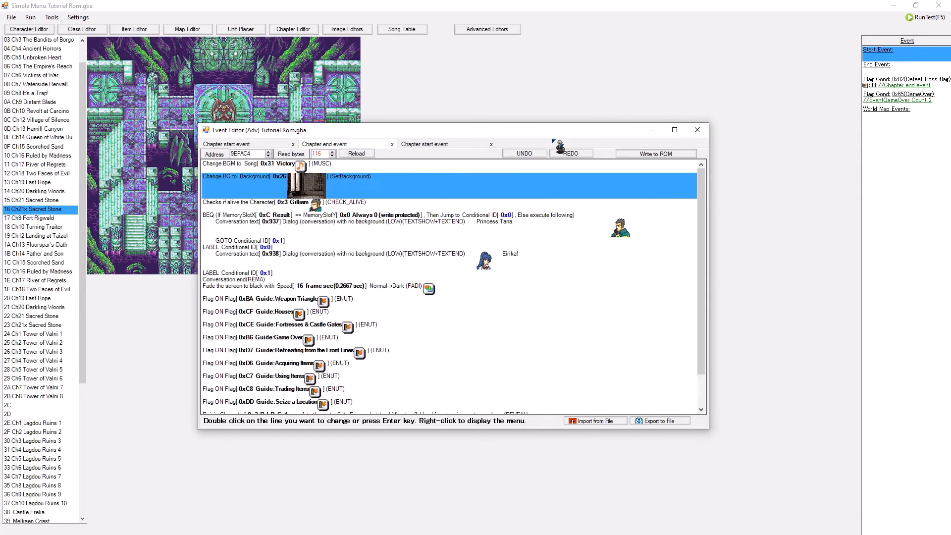
# - Open the event conditions for The Fall of Renais, switch to Always Condition and select the range condition with completion flag 0A
pyautogui.click(897, 39)
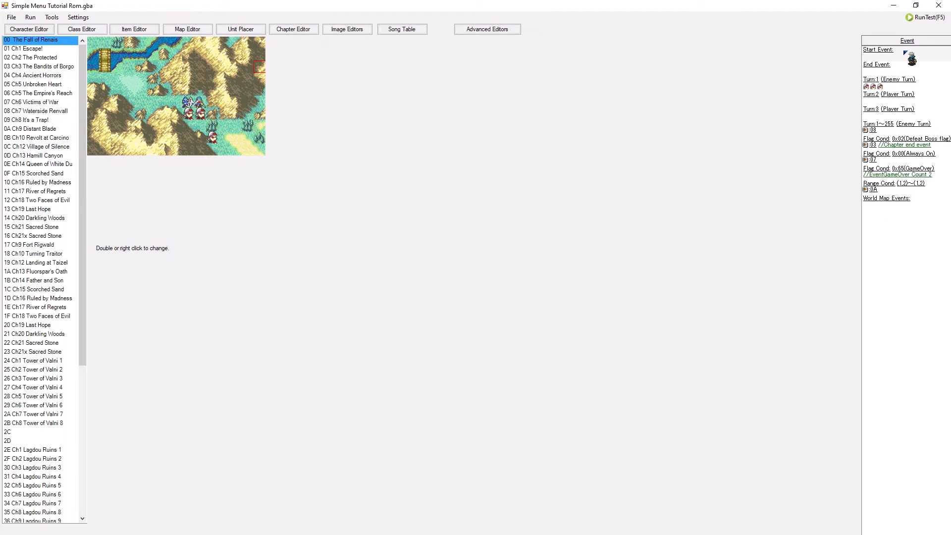
pyautogui.click(904, 41)
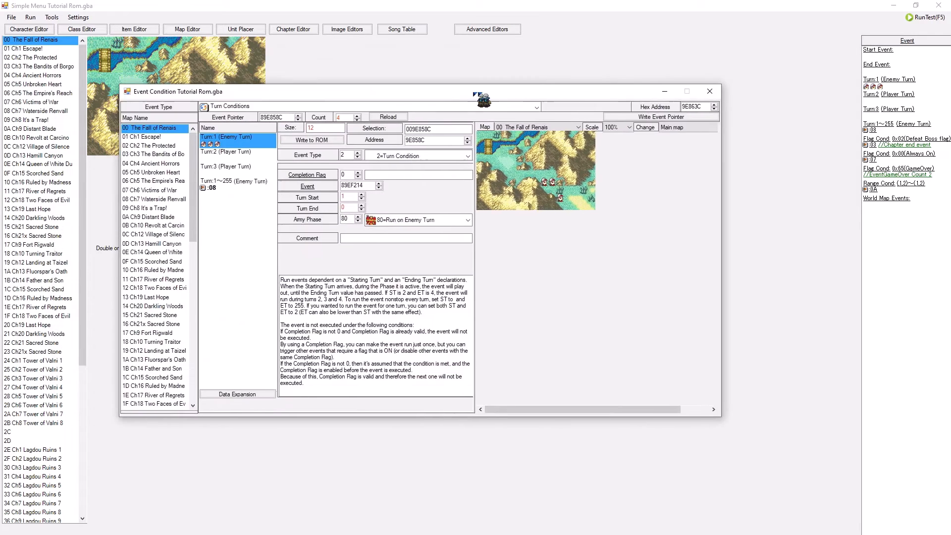
pyautogui.moveTo(474, 93); pyautogui.dragTo(532, 110)
pyautogui.click(409, 125)
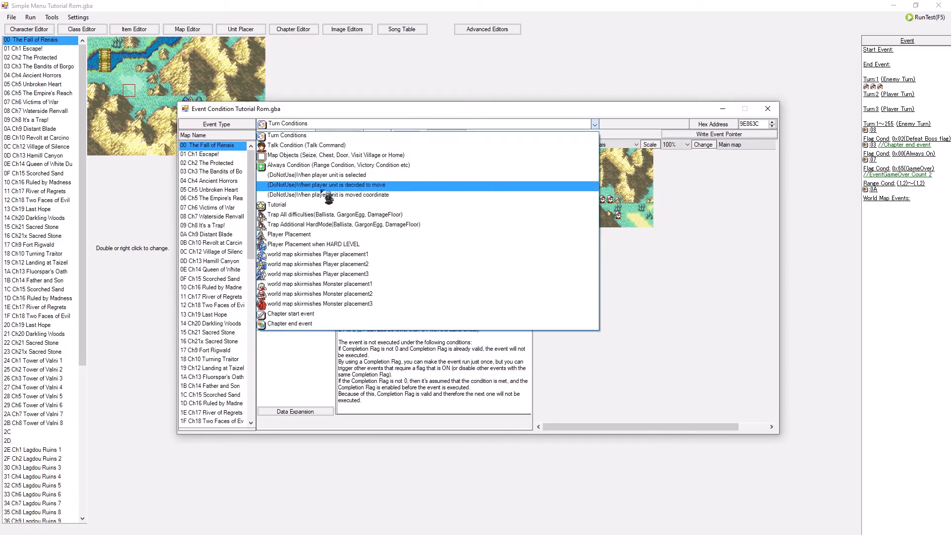
pyautogui.click(316, 170)
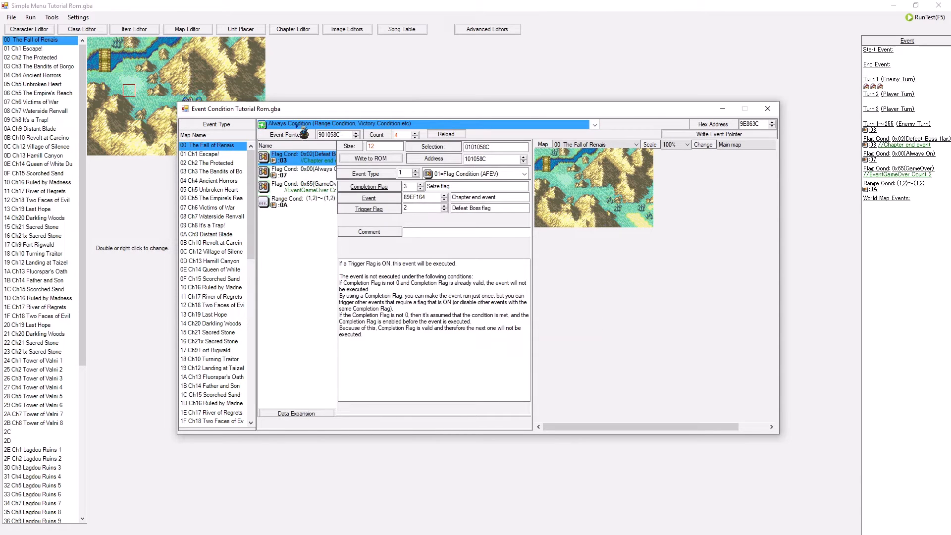
pyautogui.click(297, 186)
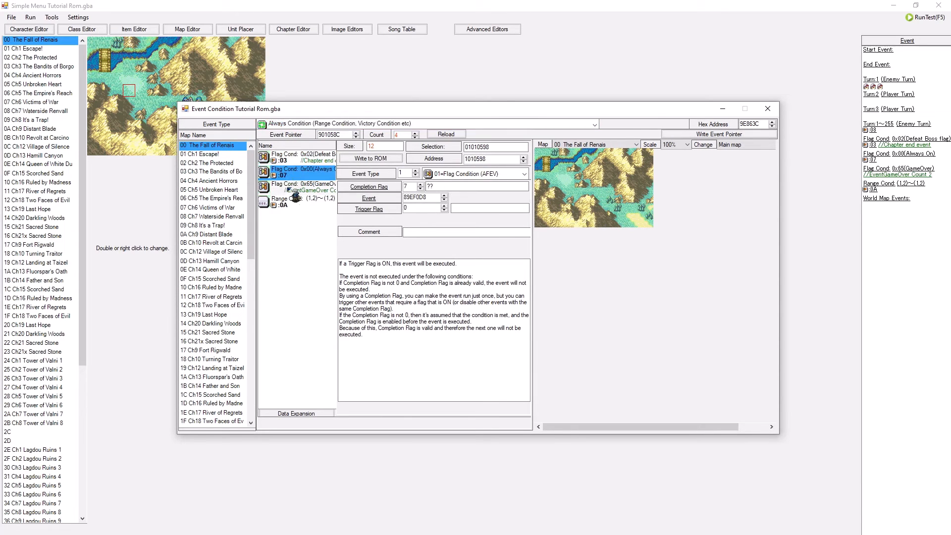
pyautogui.click(296, 207)
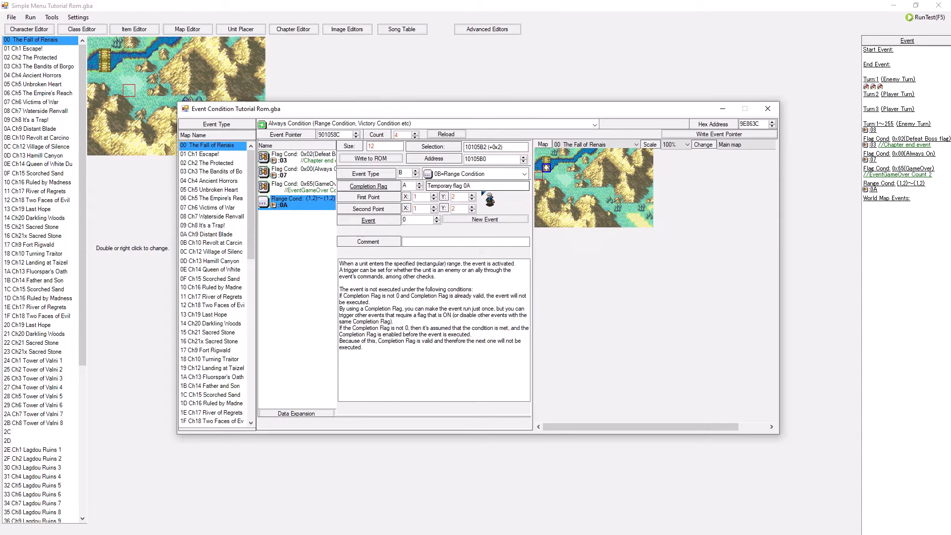
# - Try setting the range condition's first point X to 5 and second point Y to 0, and reload the condition without saving
pyautogui.moveTo(369, 189)
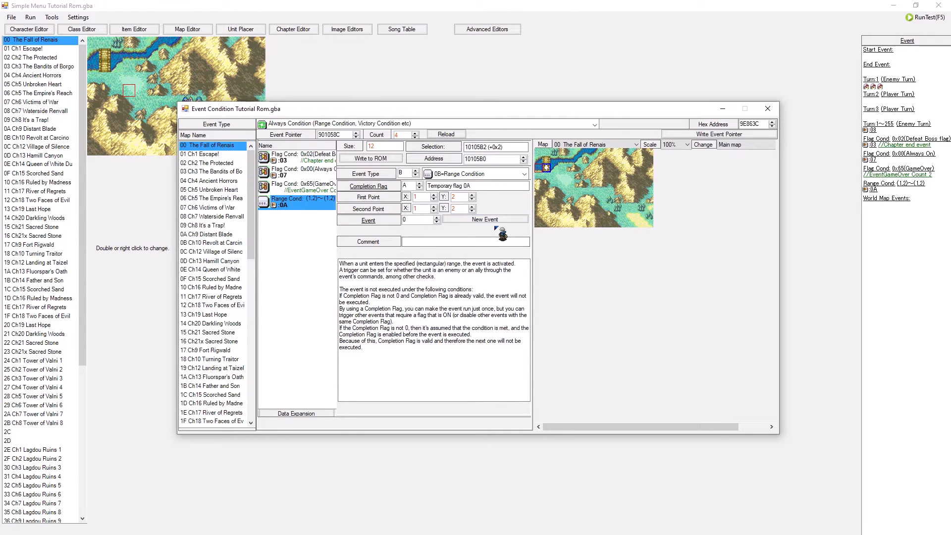
pyautogui.click(433, 195)
pyautogui.click(434, 195)
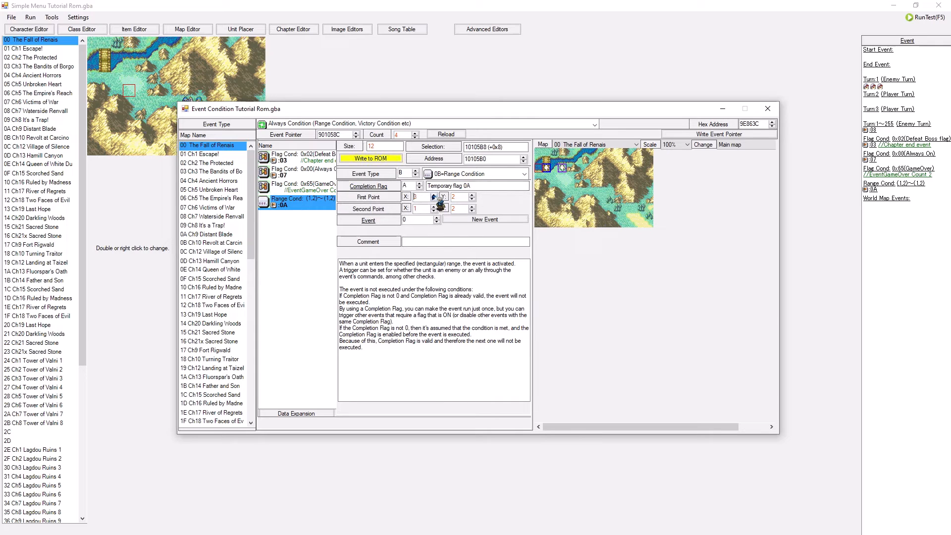
pyautogui.click(434, 195)
pyautogui.click(433, 195)
pyautogui.click(433, 207)
pyautogui.click(433, 207)
pyautogui.click(433, 211)
pyautogui.click(434, 211)
pyautogui.click(471, 211)
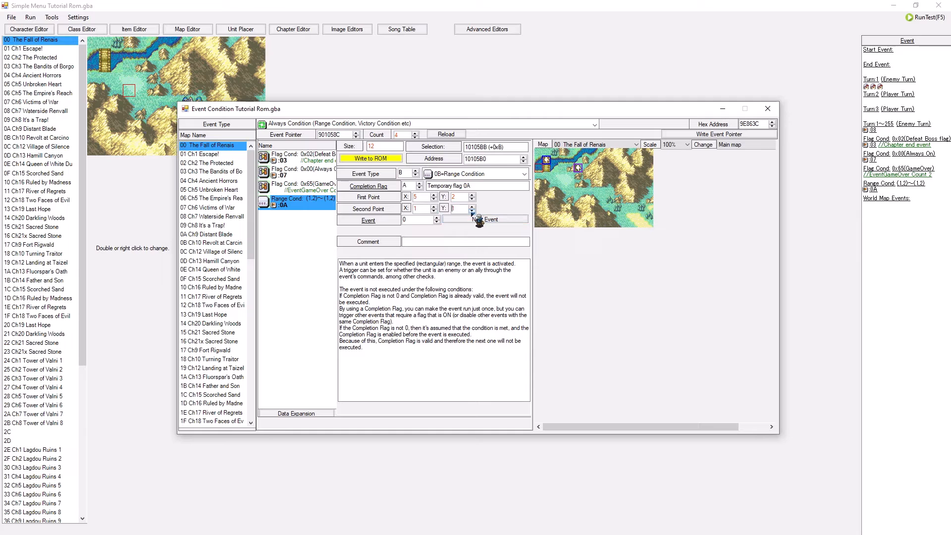
pyautogui.click(471, 211)
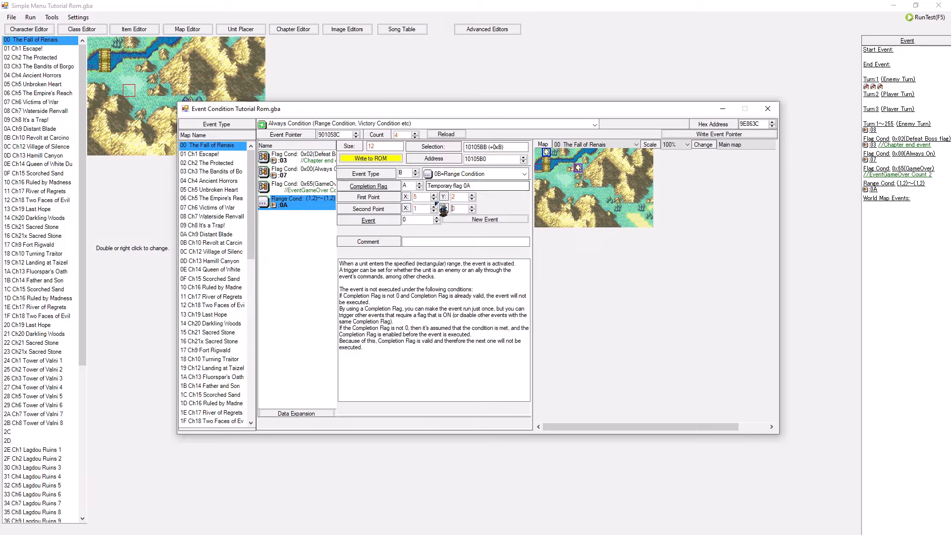
pyautogui.click(327, 199)
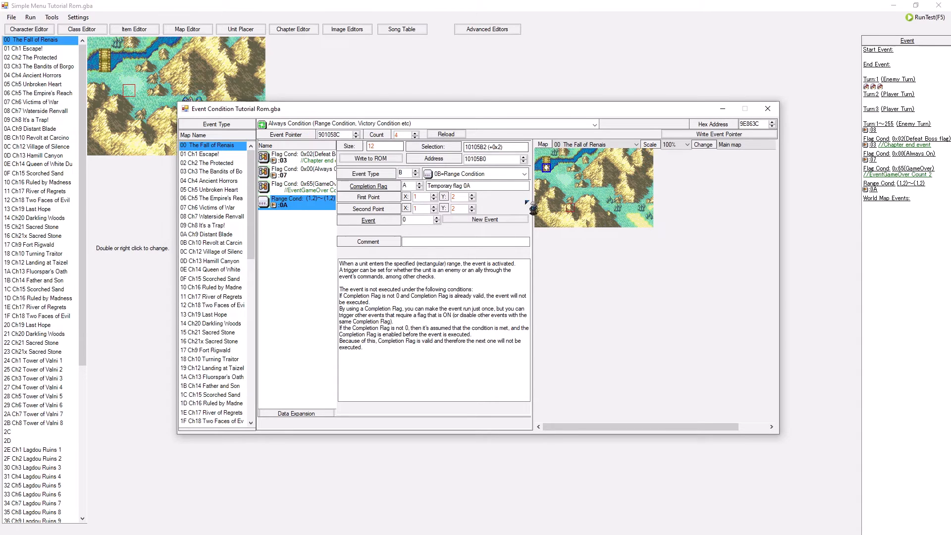
# - Examine the (0,0) to (2,2) range condition of Ch15 Scorched Sand and return to the range condition of The Fall of Renais
pyautogui.click(213, 278)
pyautogui.click(302, 186)
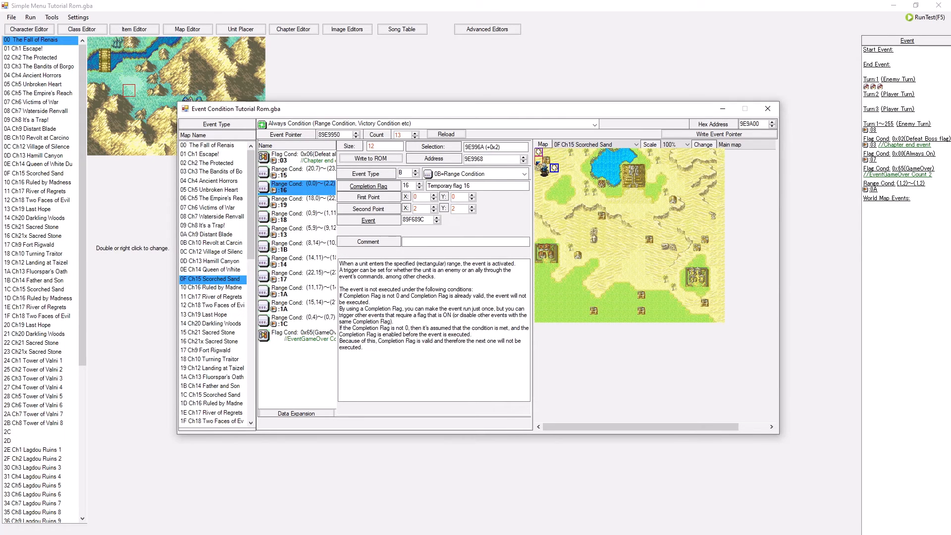
pyautogui.click(212, 154)
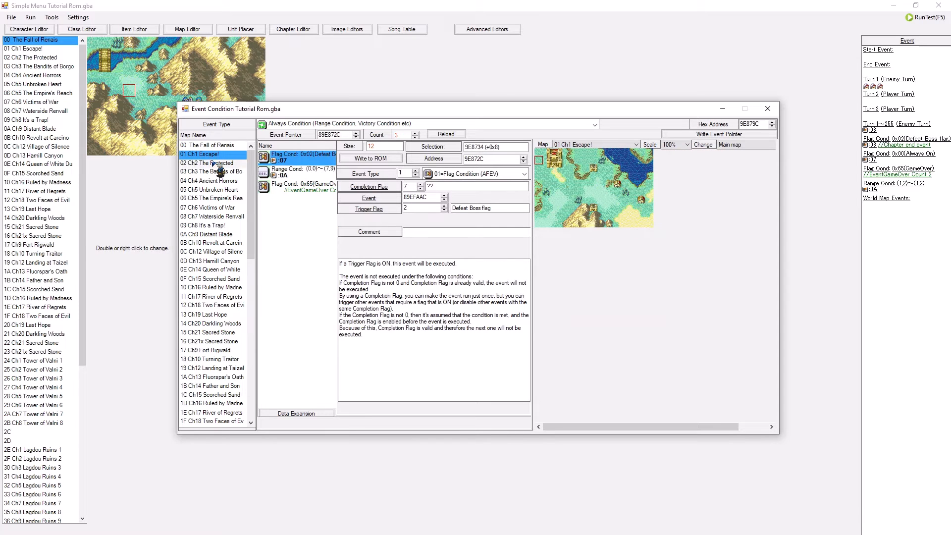
pyautogui.click(213, 145)
pyautogui.click(297, 200)
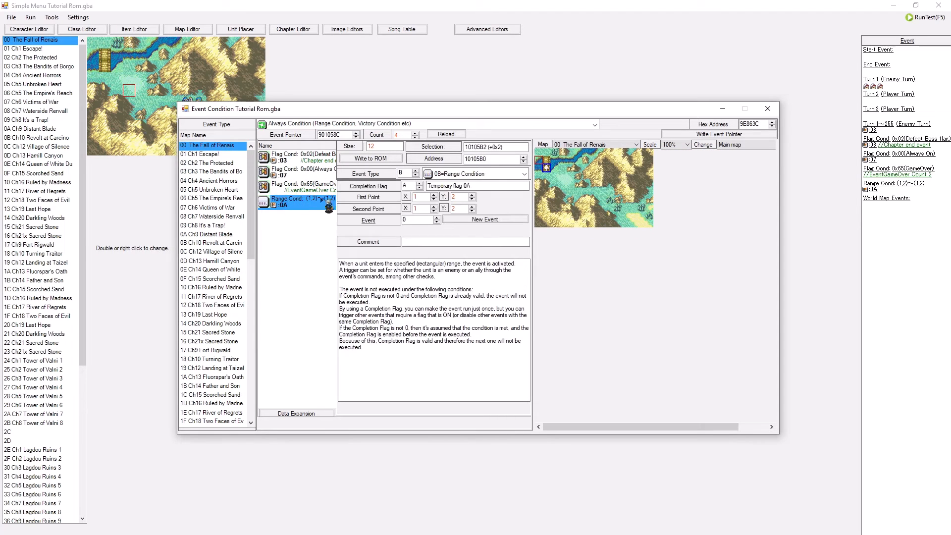
# - Allocate a new event for the (1,2) range condition of The Fall of Renais and open it for editing
pyautogui.click(467, 222)
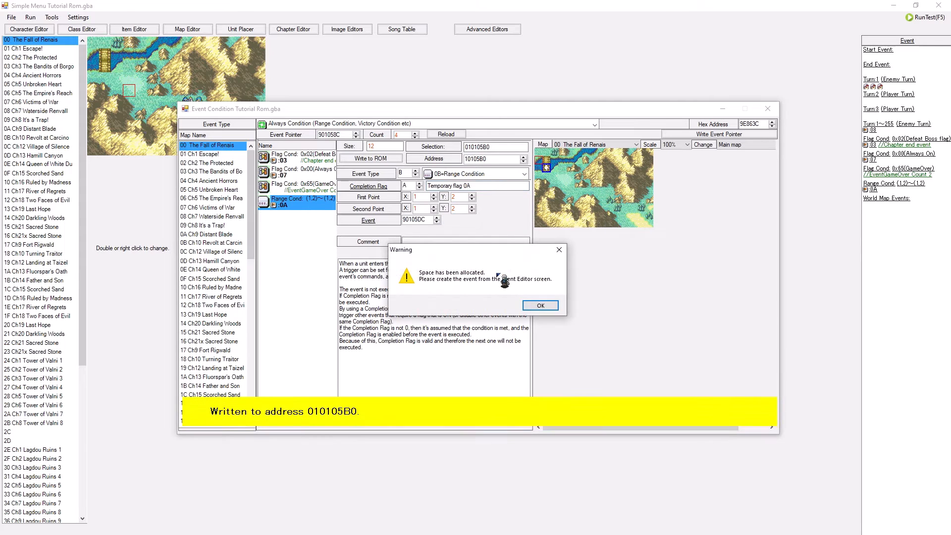
pyautogui.click(540, 304)
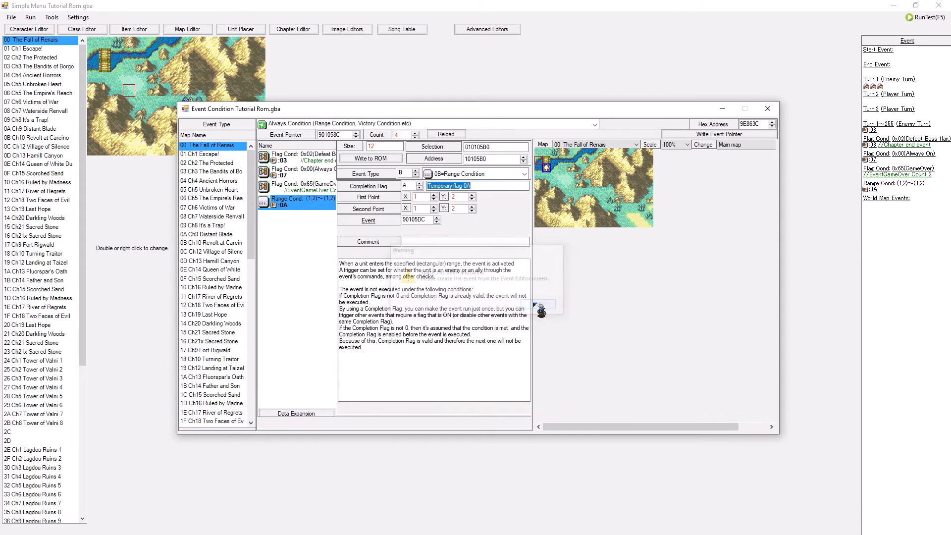
pyautogui.click(375, 221)
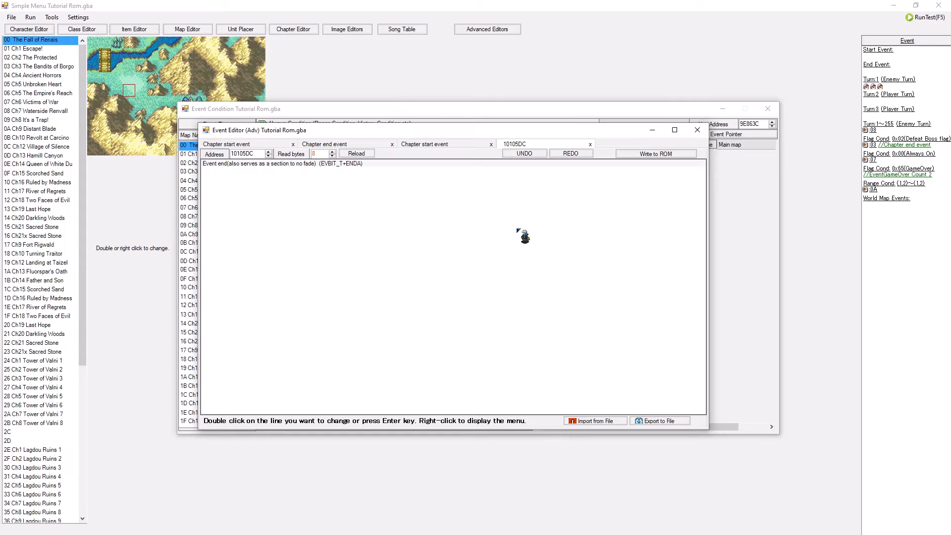
# - Examine in the chapter end event how the Gilliam alive check, BEQ, GOTO and LABEL lines direct the two conversations
pyautogui.click(434, 141)
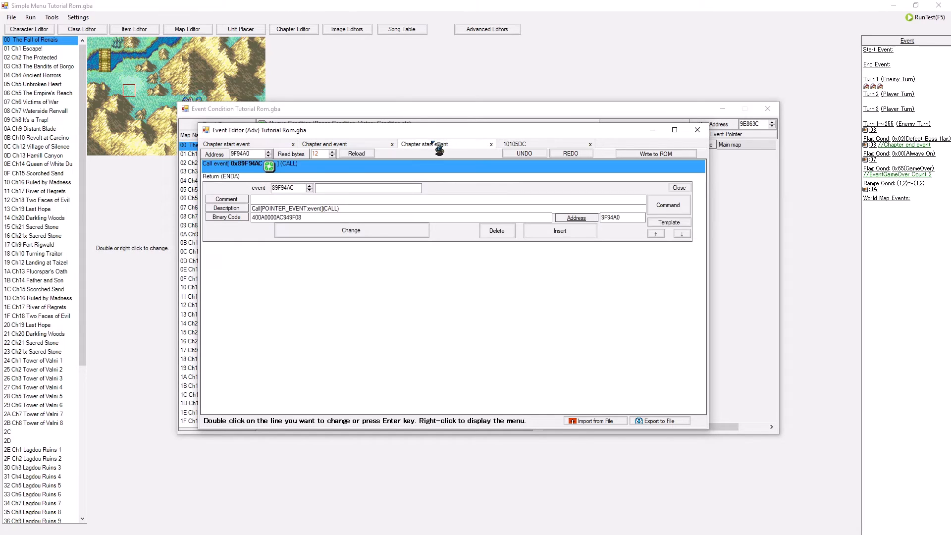
pyautogui.click(349, 142)
pyautogui.click(456, 205)
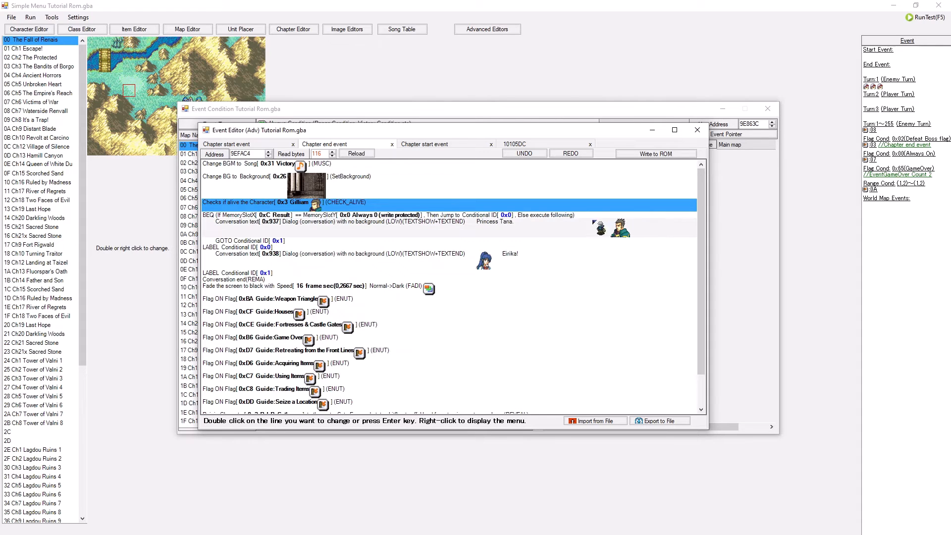
pyautogui.click(298, 248)
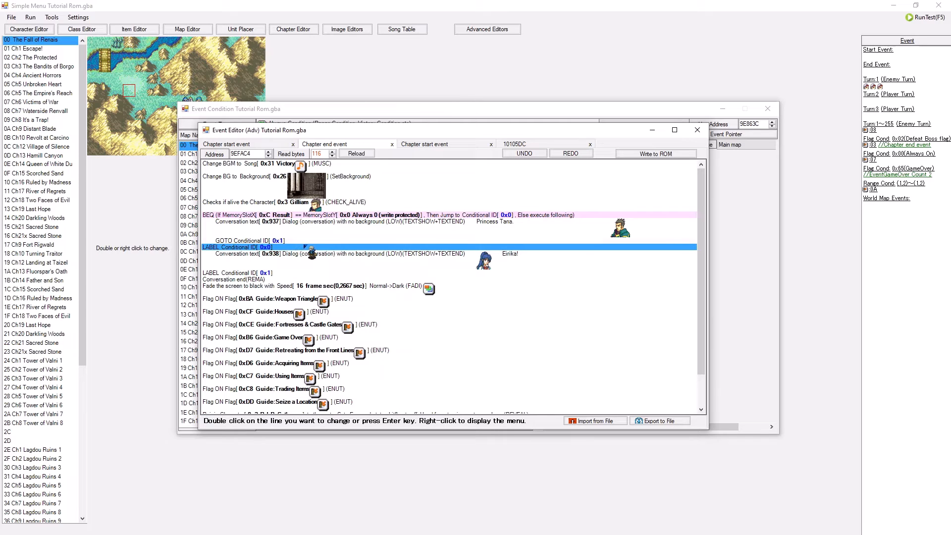
pyautogui.click(546, 217)
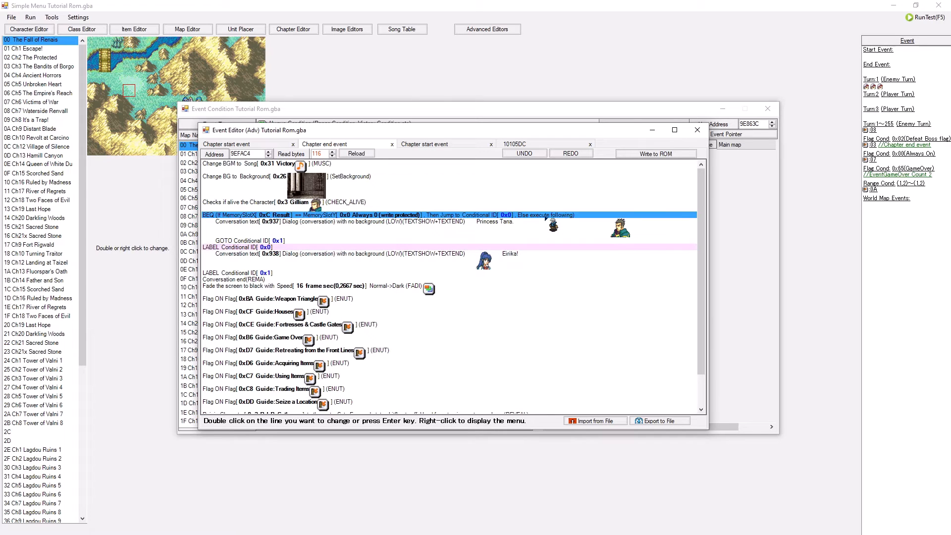
pyautogui.moveTo(545, 218); pyautogui.dragTo(274, 222)
pyautogui.moveTo(273, 221); pyautogui.dragTo(519, 230)
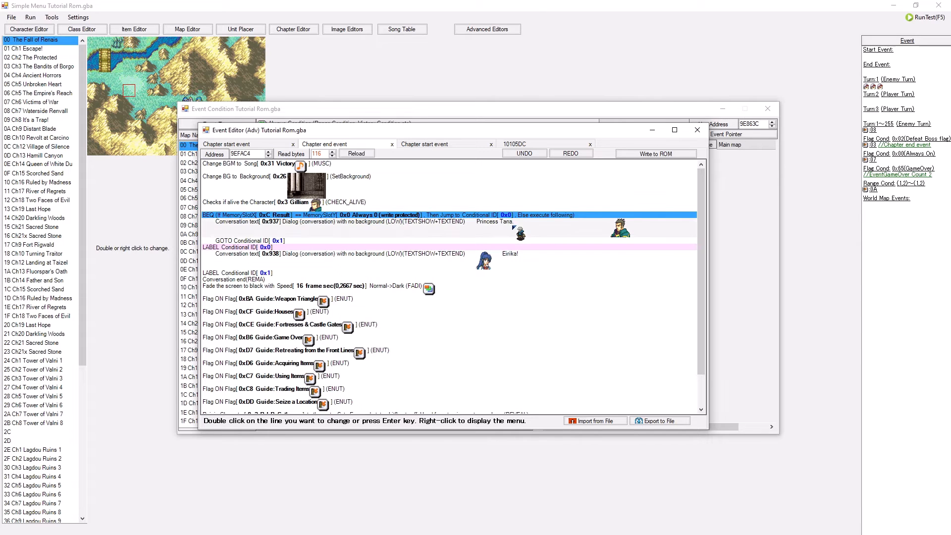
pyautogui.click(514, 227)
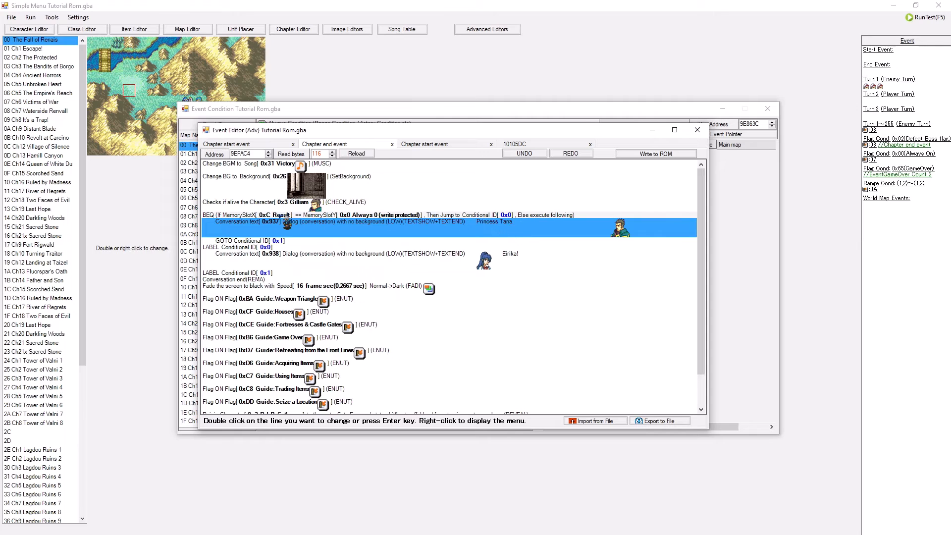
pyautogui.click(275, 215)
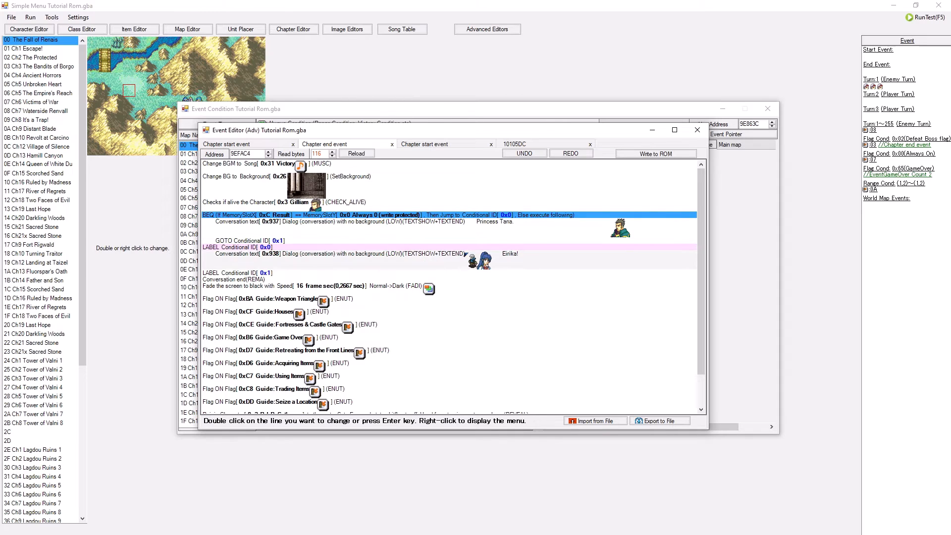
pyautogui.click(445, 260)
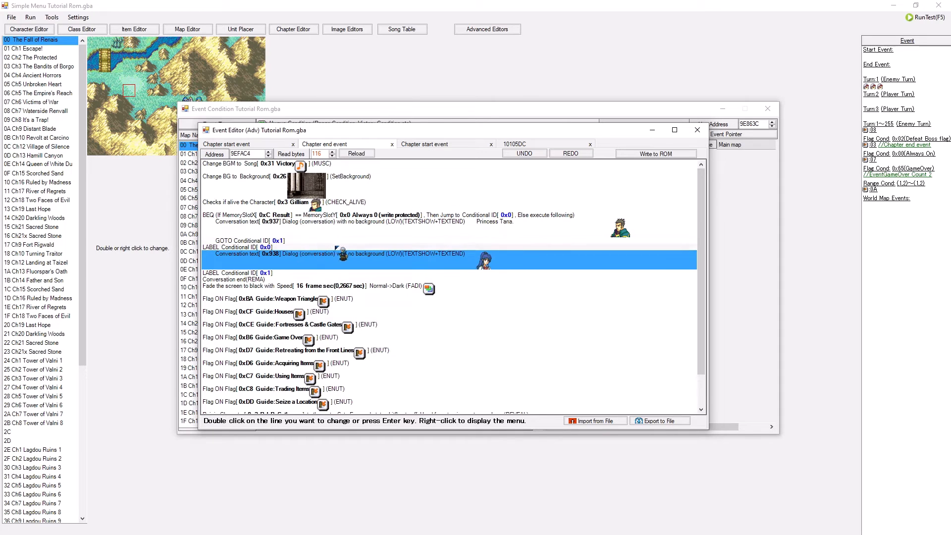
pyautogui.click(303, 241)
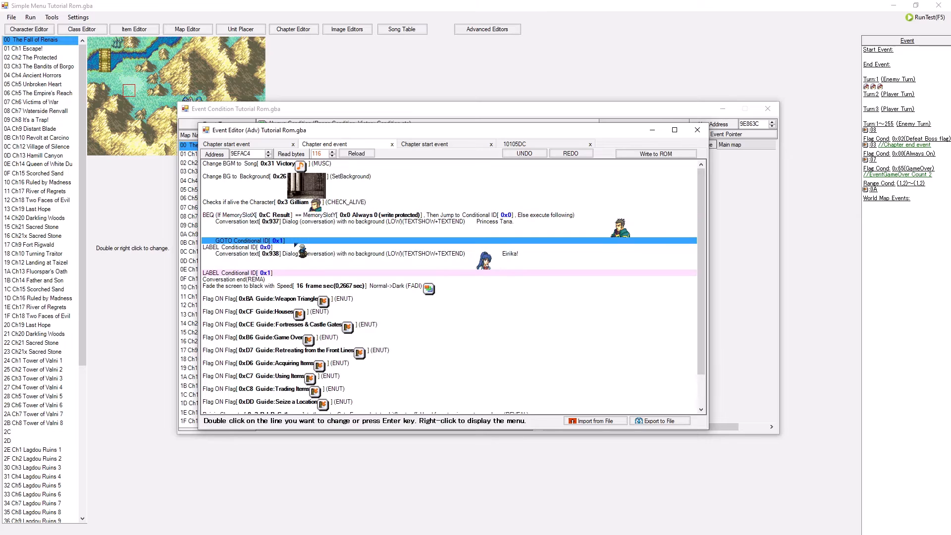
# - Search the instructions for "check visi" and insert CHECK_ACTIVEID for character 1 Eirika before the end line of event 10105DC
pyautogui.click(519, 145)
pyautogui.doubleClick(531, 171)
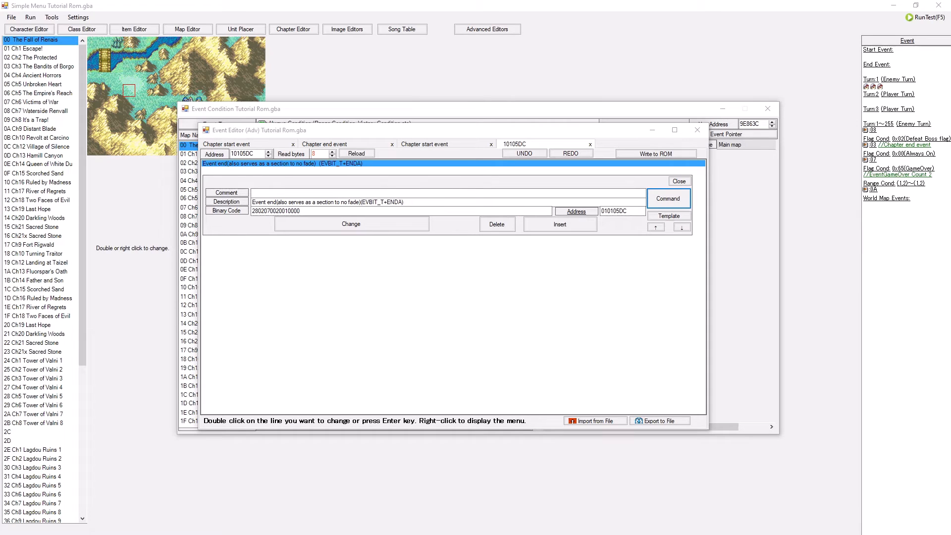
pyautogui.press('Return')
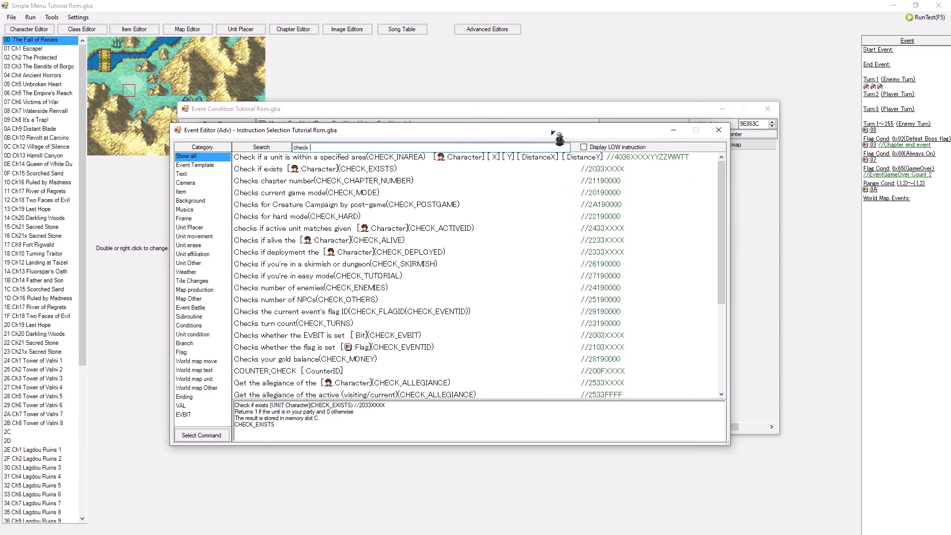
pyautogui.write('visi')
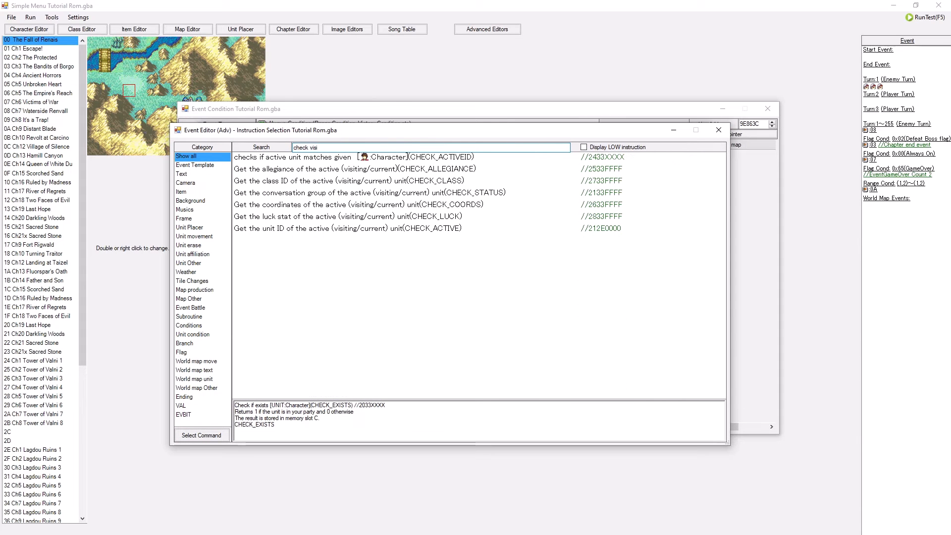
pyautogui.press('Down')
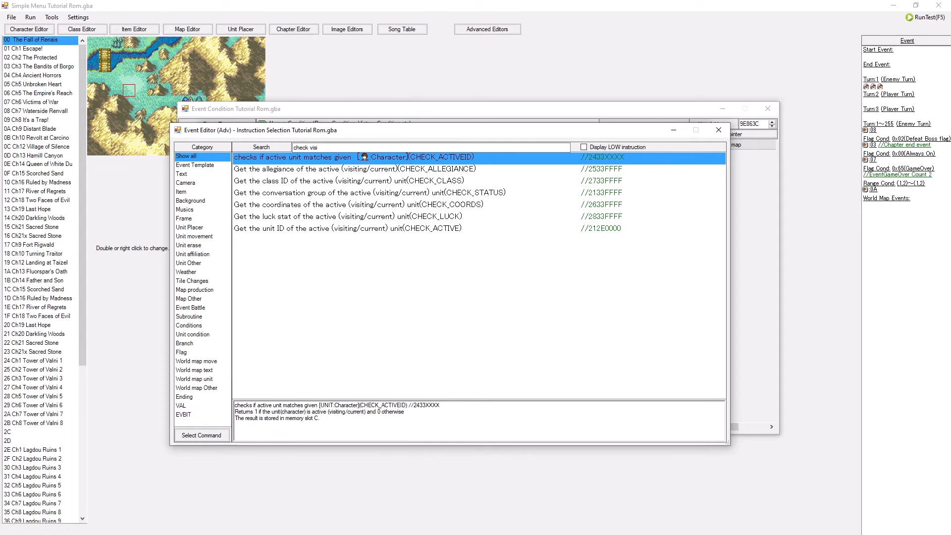
pyautogui.doubleClick(436, 160)
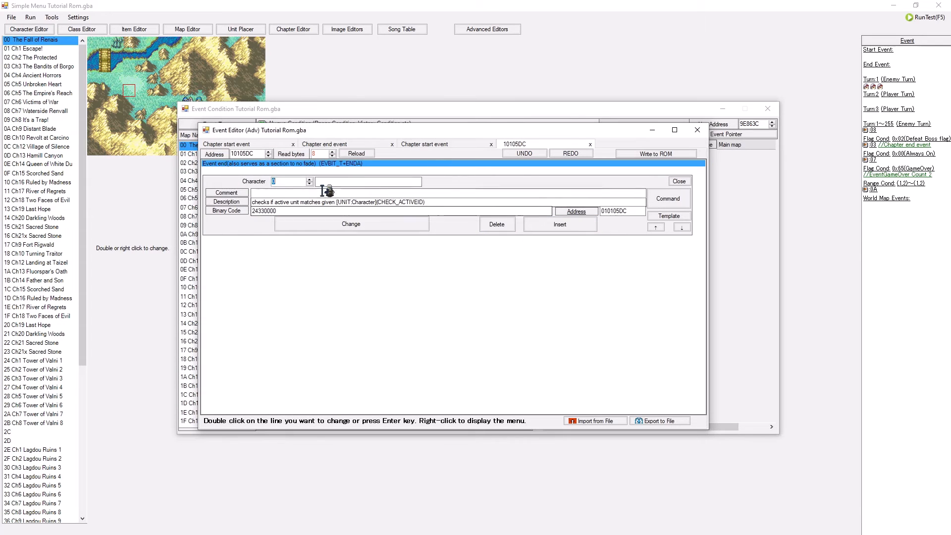
pyautogui.click(310, 180)
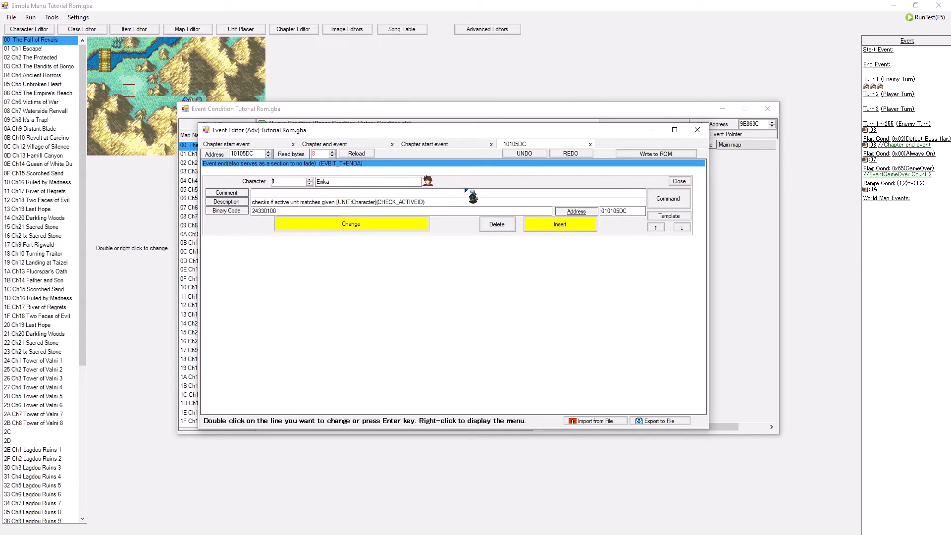
pyautogui.click(552, 224)
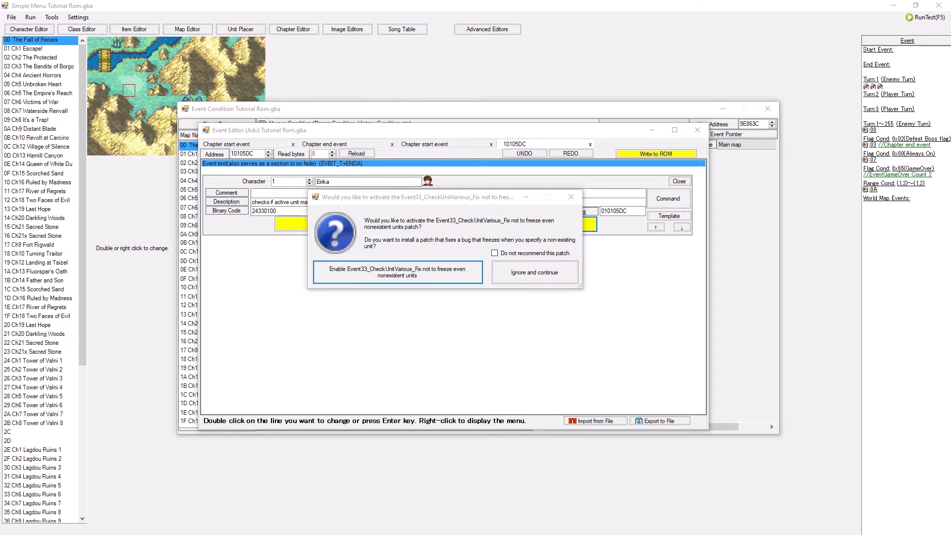
pyautogui.press('Return')
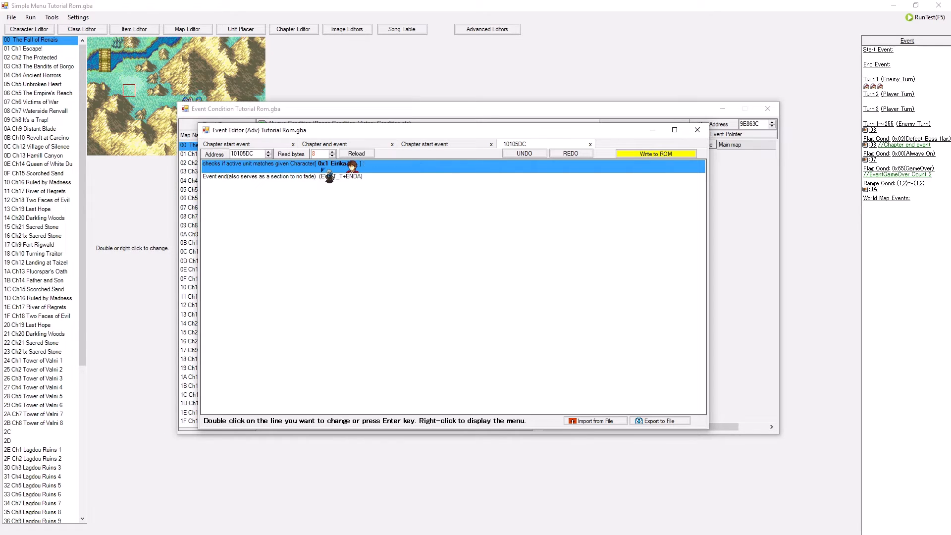
# - Insert a BEQ branch before the event end line with conditional ID 0, MemorySlotX C (Result) and MemorySlotY 0
pyautogui.click(347, 181)
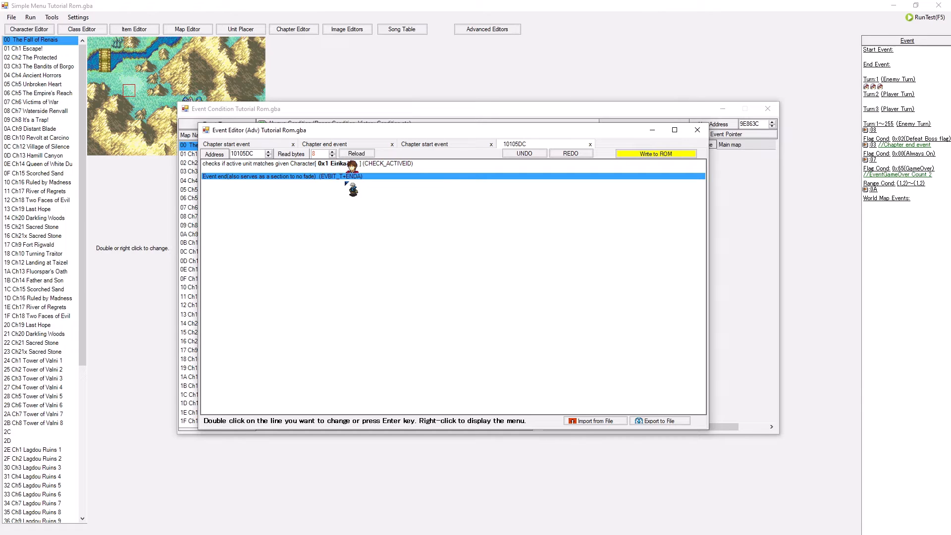
pyautogui.click(352, 168)
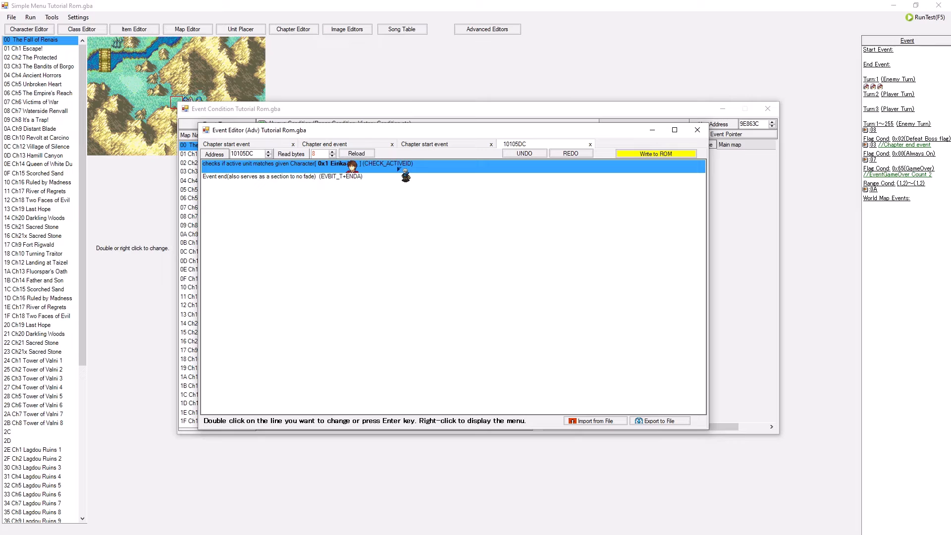
pyautogui.doubleClick(385, 176)
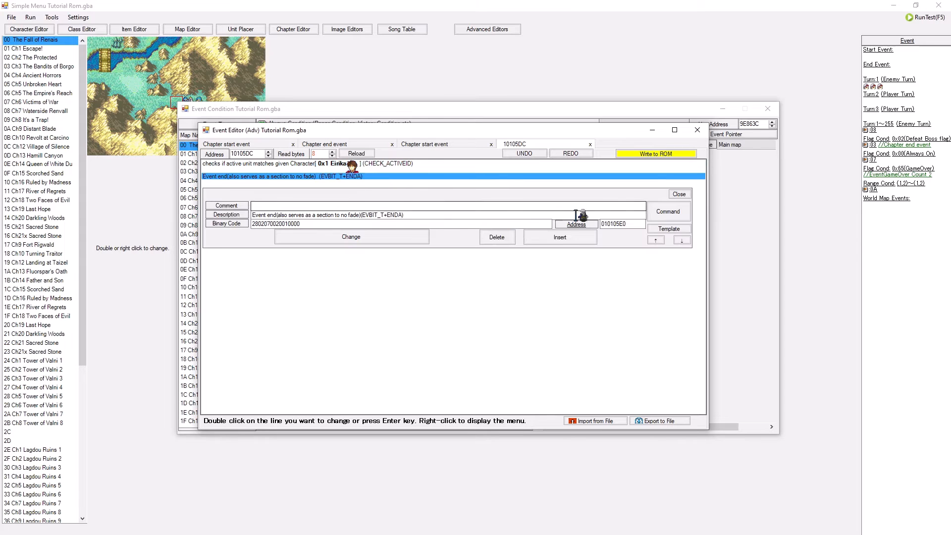
pyautogui.click(652, 210)
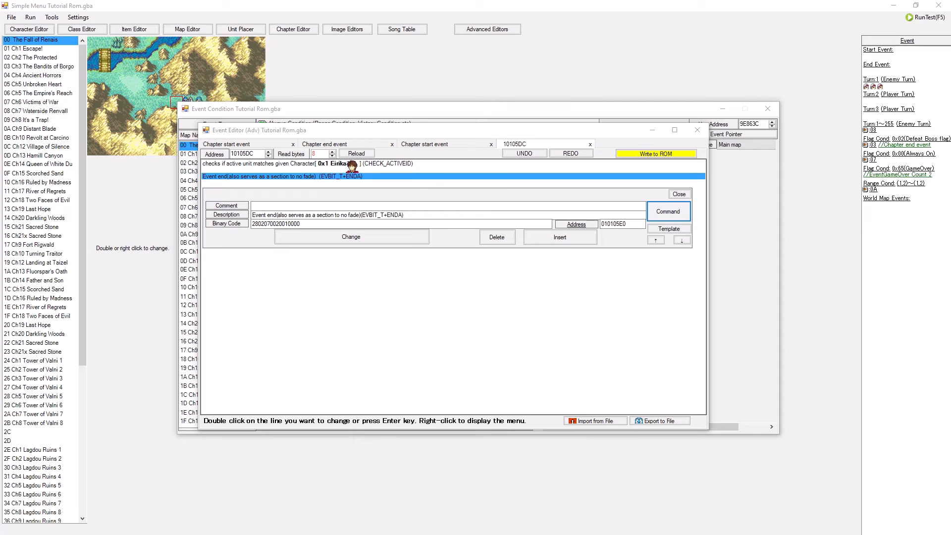
pyautogui.press('Return')
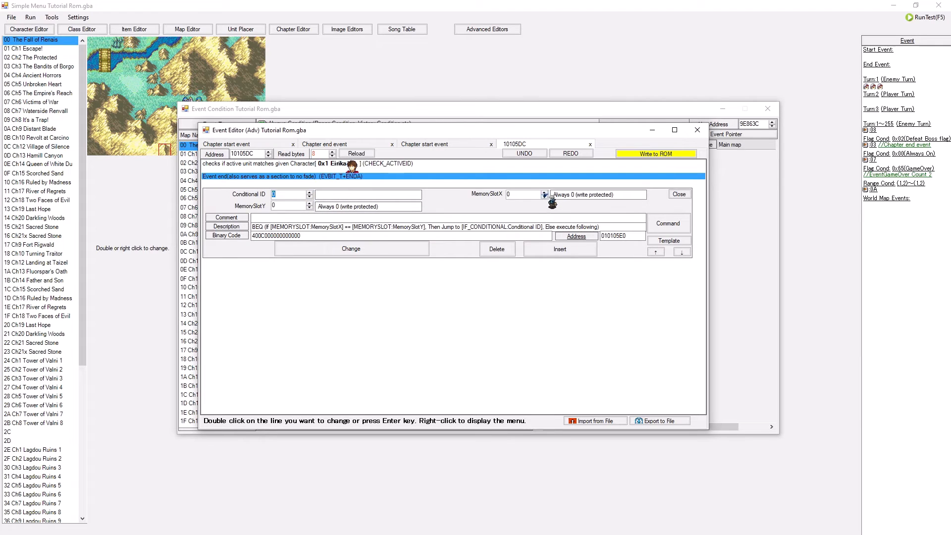
pyautogui.click(535, 194)
pyautogui.write('C')
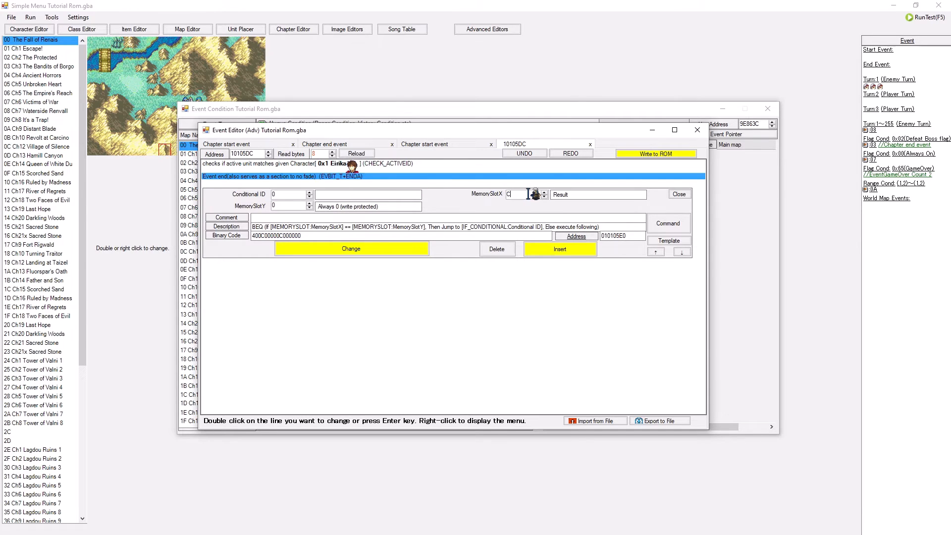
pyautogui.moveTo(534, 194); pyautogui.dragTo(500, 194)
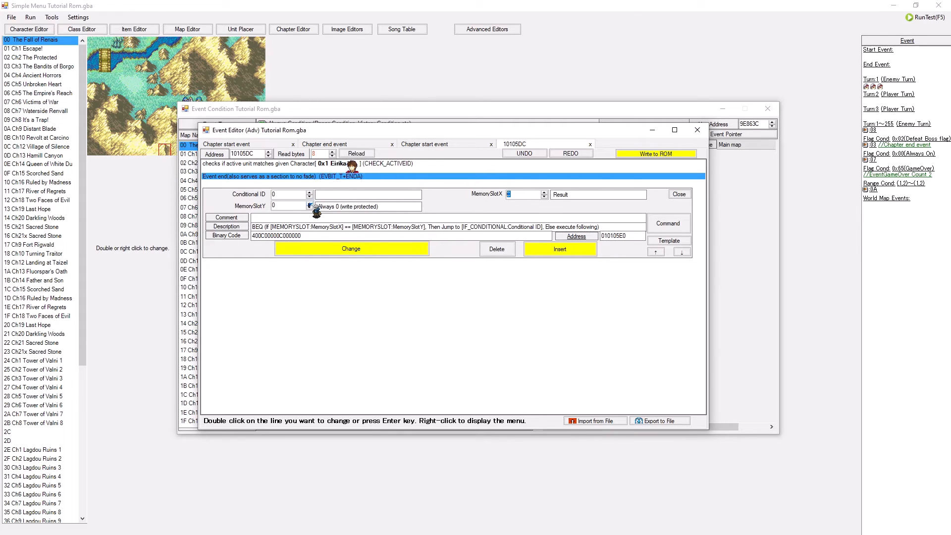
pyautogui.click(391, 250)
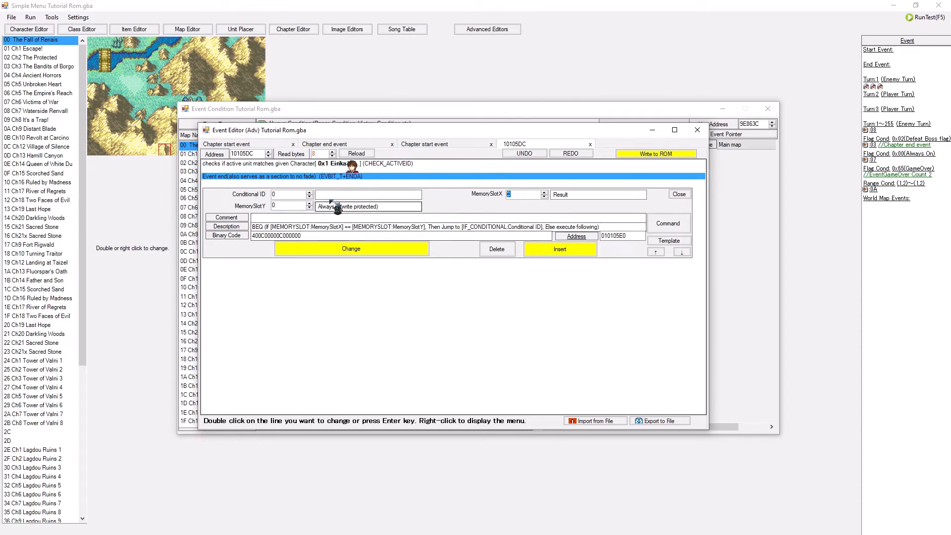
pyautogui.click(369, 249)
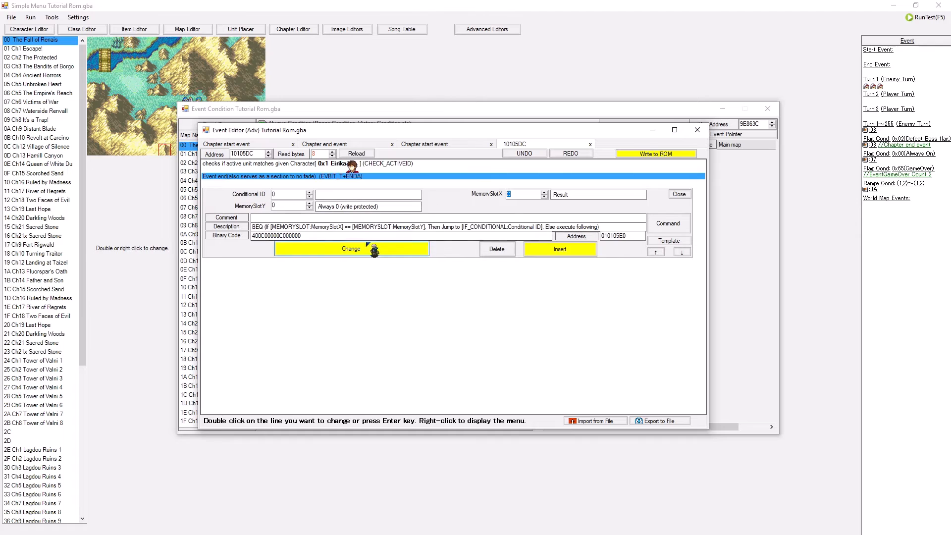
pyautogui.click(554, 249)
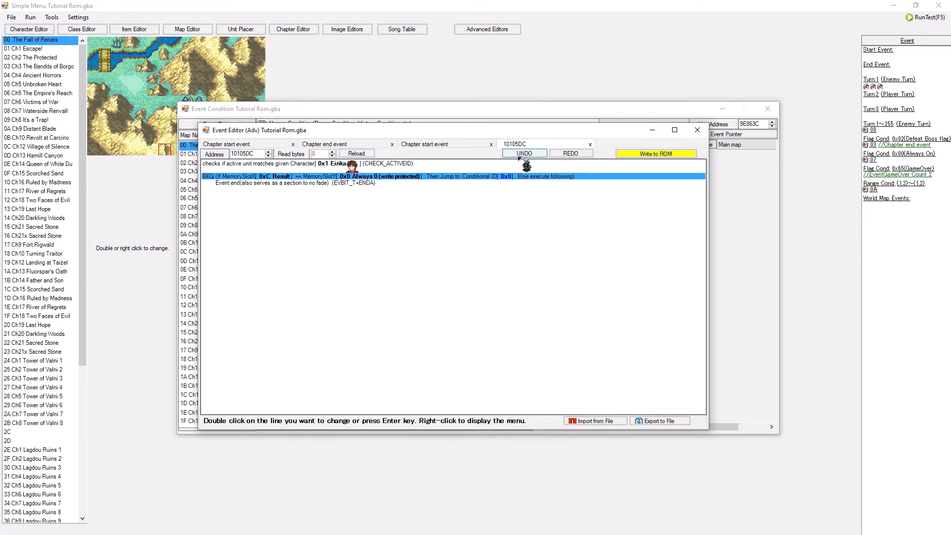
# - Compare the new branch with the BEQ and LABEL structure of the chapter end event and return to event 10105DC
pyautogui.click(420, 145)
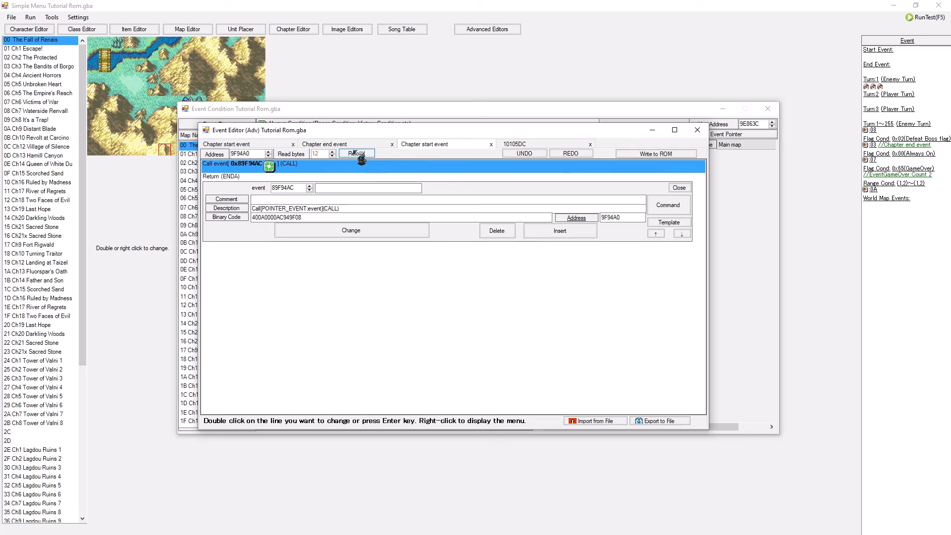
pyautogui.click(324, 144)
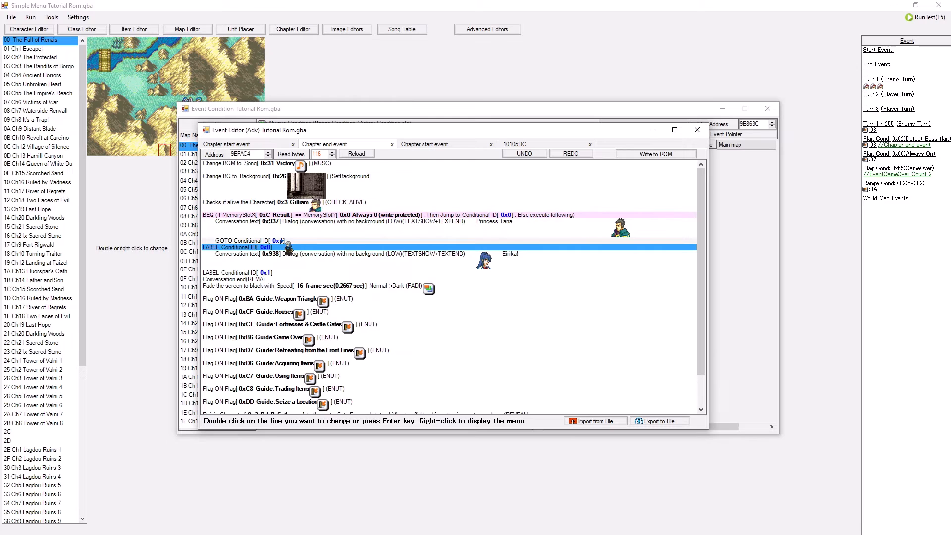
pyautogui.click(526, 153)
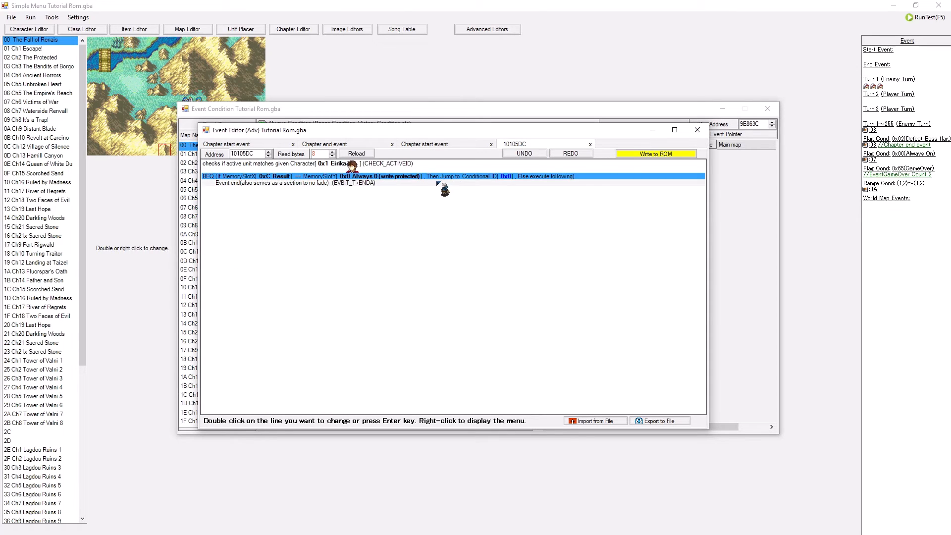
# - Insert a give item instruction before the event end line, giving item 6C Vulnerary to character 1 Eirika
pyautogui.doubleClick(548, 183)
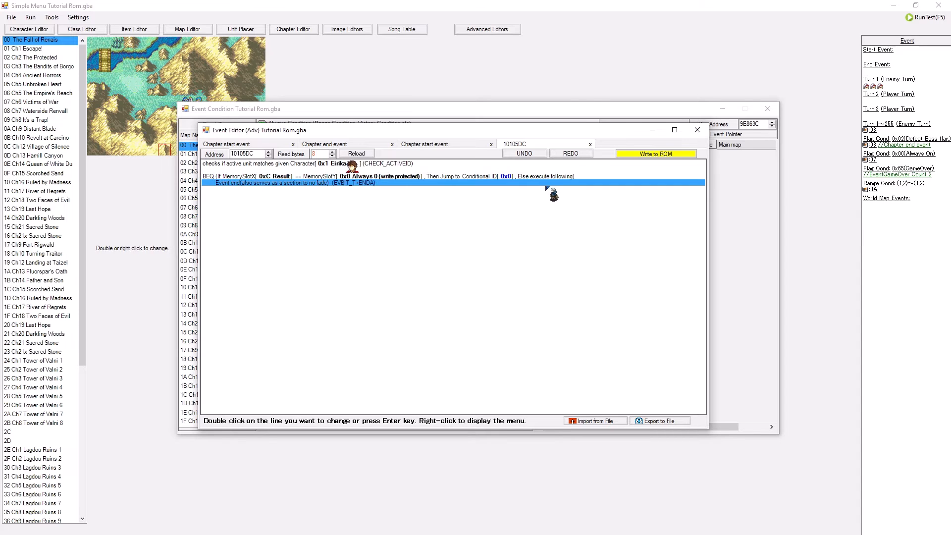
pyautogui.click(664, 220)
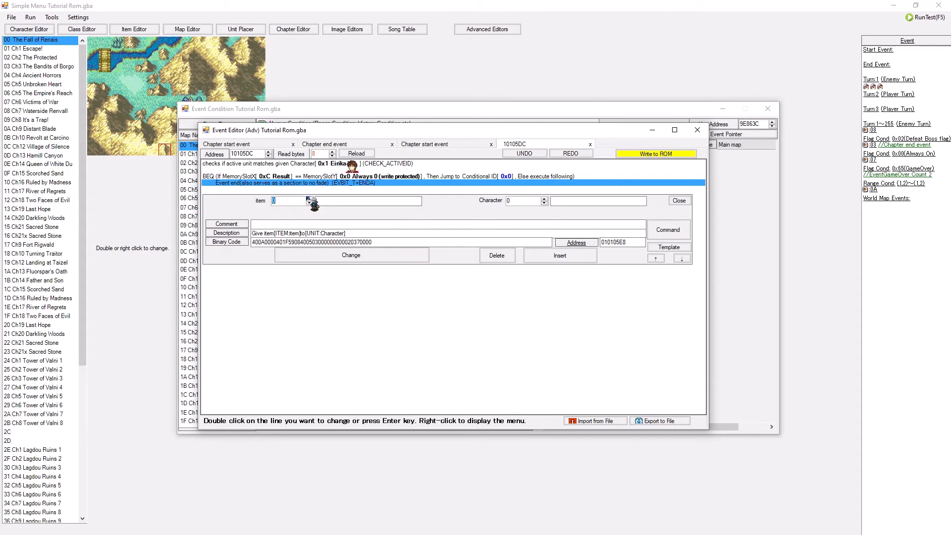
pyautogui.write('1')
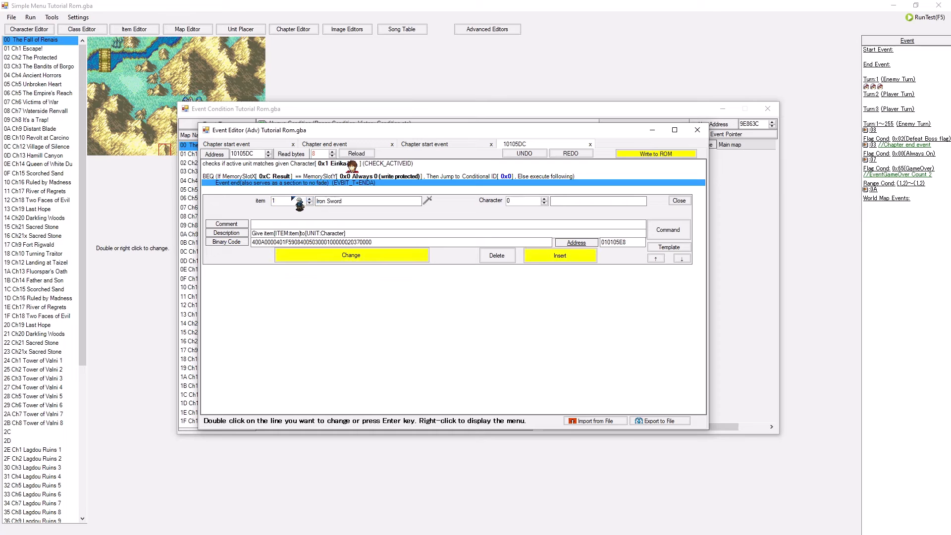
pyautogui.write('6C')
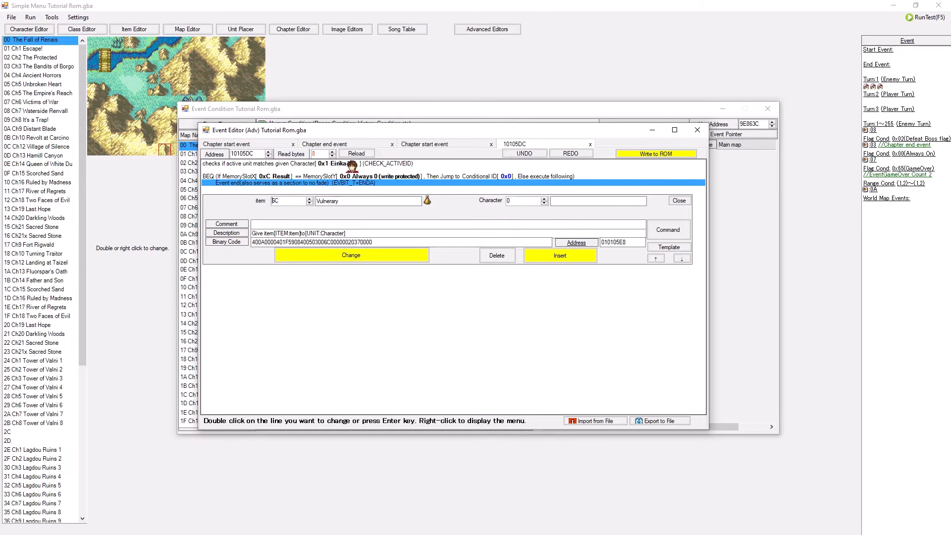
pyautogui.click(545, 198)
pyautogui.click(549, 259)
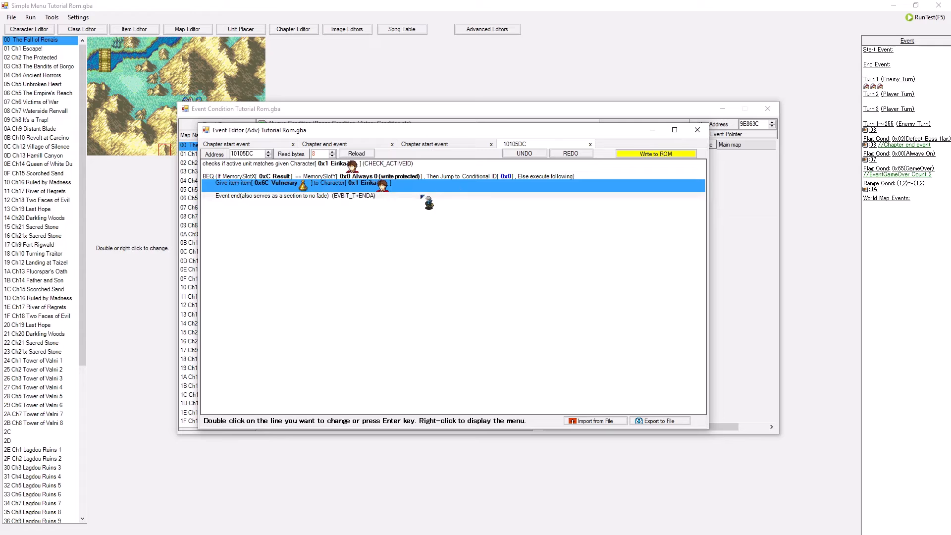
# - Insert an instruction before the event end line giving item 7C Hoplon Guard to the active unit, and write the event to the ROM
pyautogui.doubleClick(420, 197)
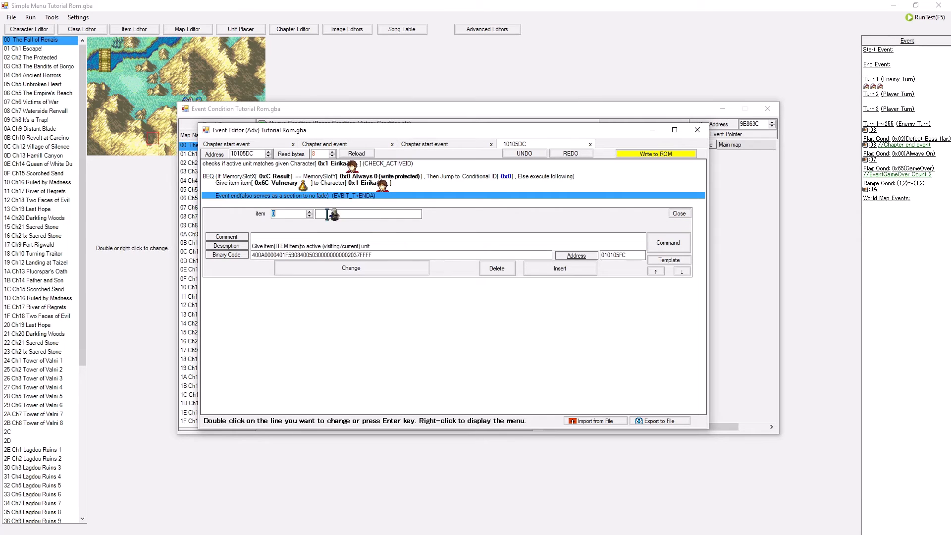
pyautogui.click(309, 212)
pyautogui.click(309, 212)
pyautogui.click(309, 212)
pyautogui.click(309, 212)
pyautogui.click(309, 212)
pyautogui.click(309, 212)
pyautogui.click(309, 212)
pyautogui.click(309, 212)
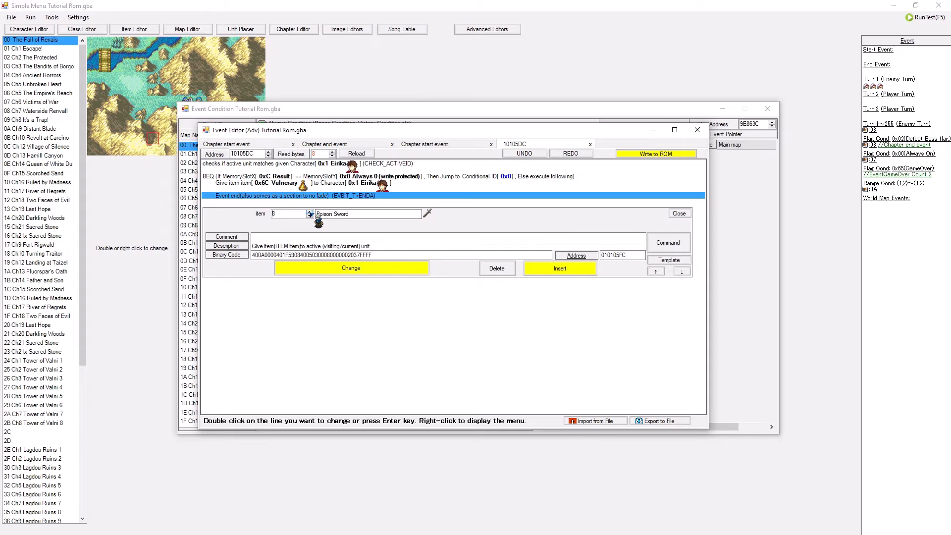
pyautogui.click(309, 212)
pyautogui.click(309, 212)
pyautogui.doubleClick(289, 214)
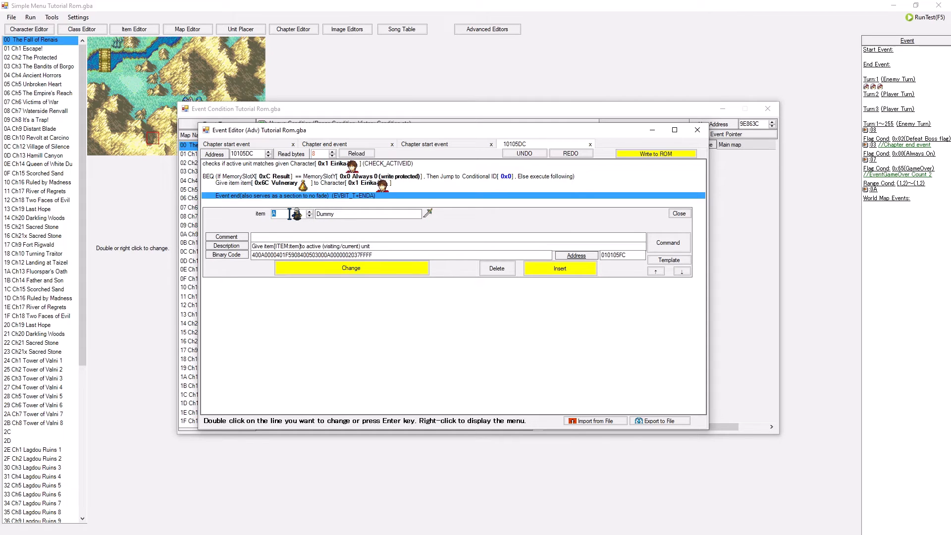
pyautogui.write('7C')
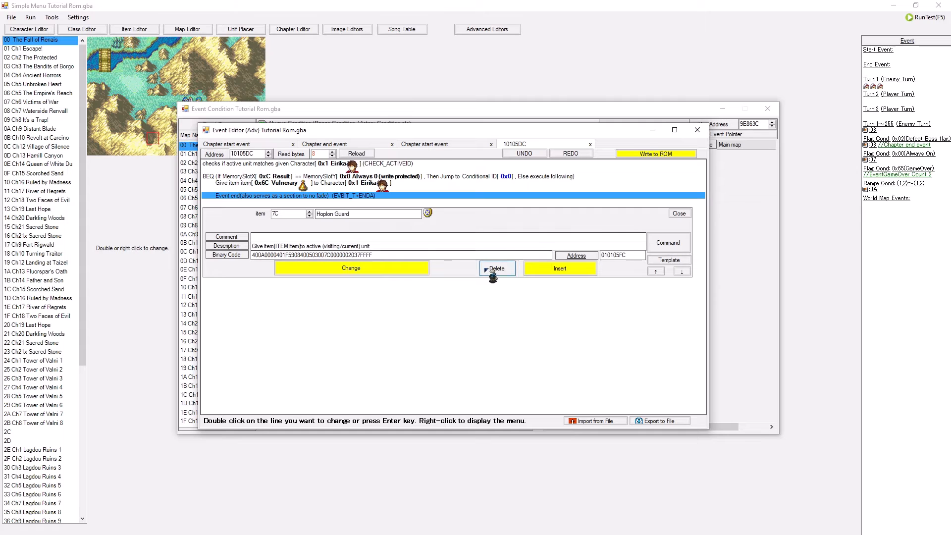
pyautogui.click(533, 274)
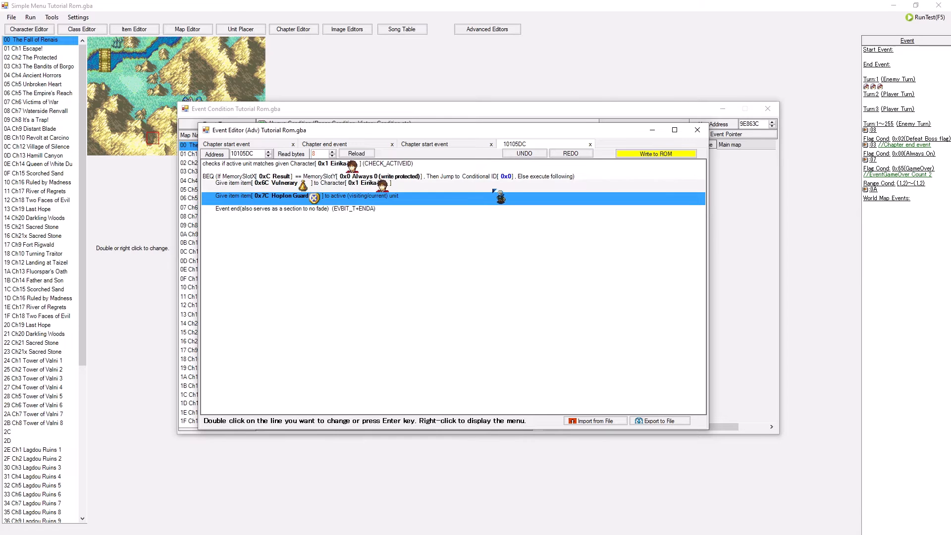
pyautogui.click(661, 153)
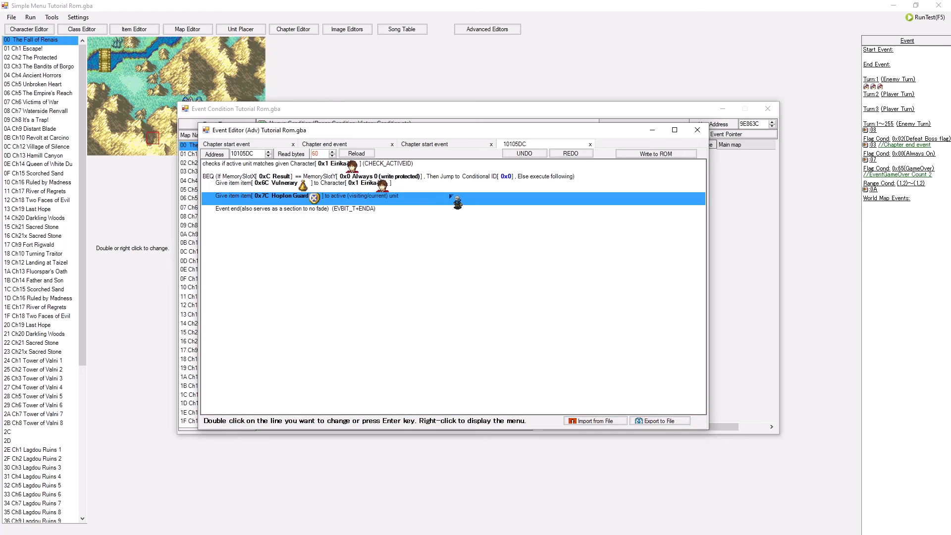
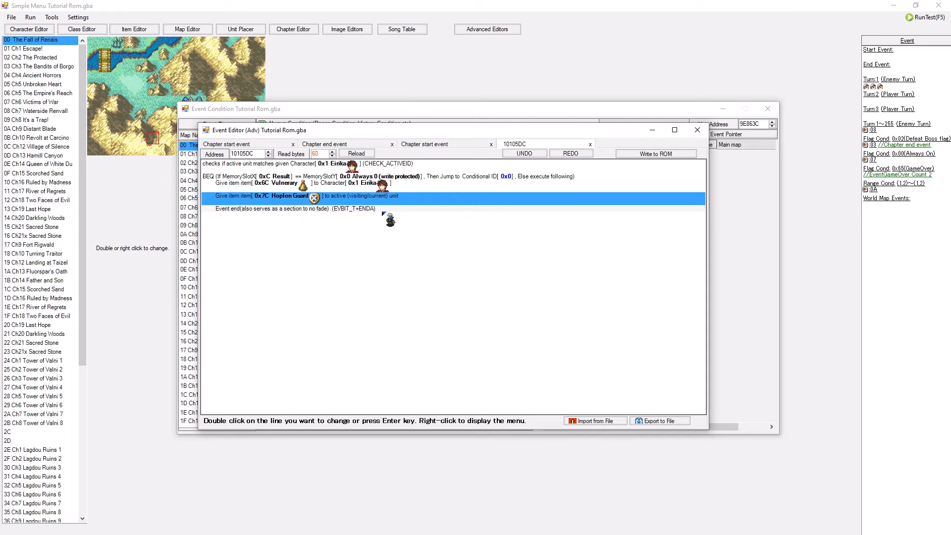
# - Insert a LABEL with conditional ID 0 before the event end line and write the event to the ROM
pyautogui.doubleClick(384, 212)
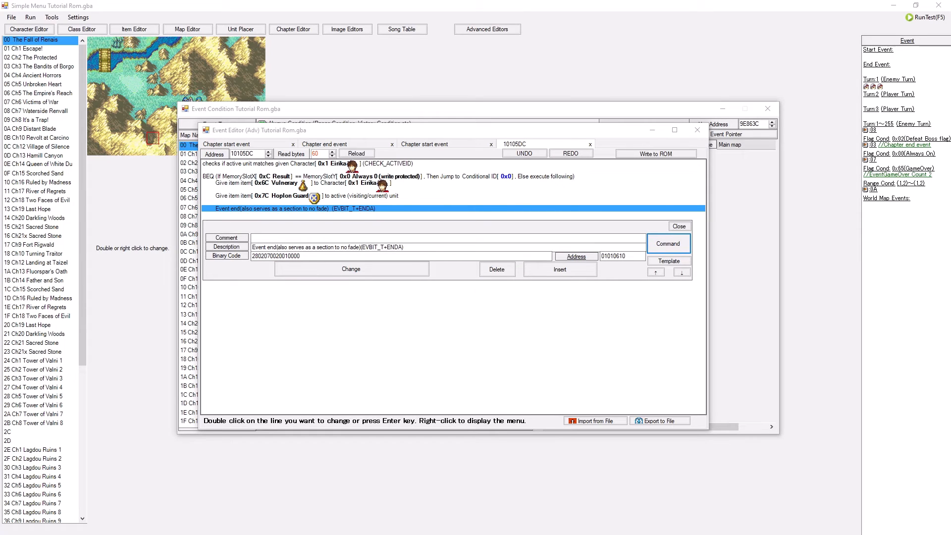
pyautogui.click(669, 243)
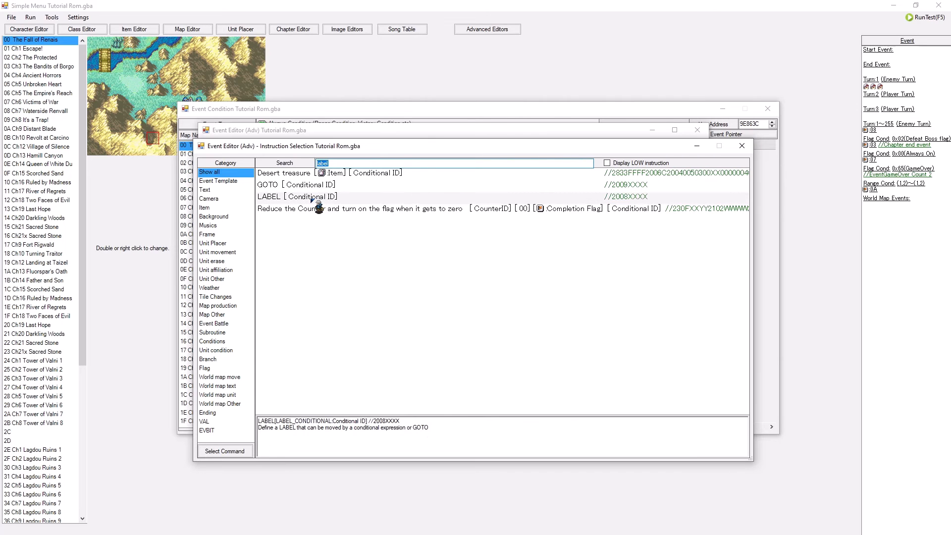
pyautogui.click(312, 198)
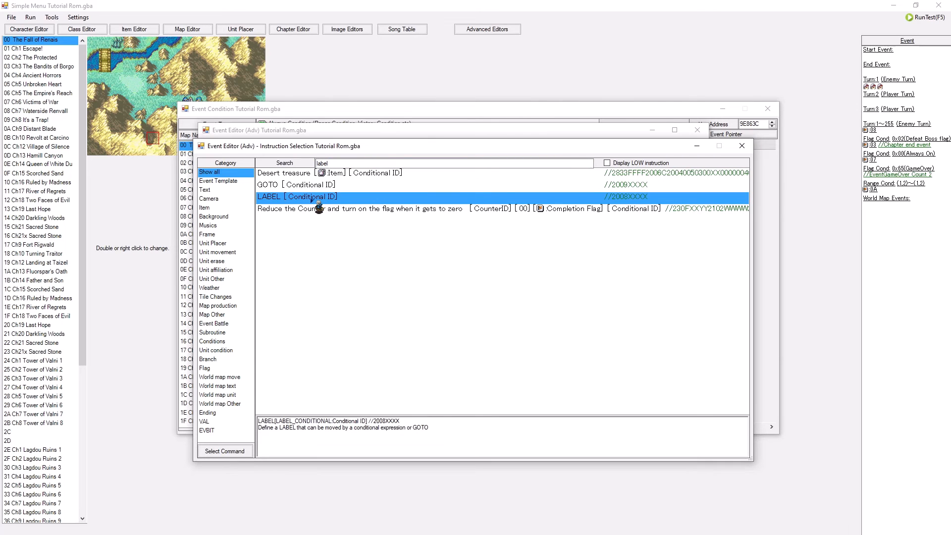
pyautogui.doubleClick(311, 198)
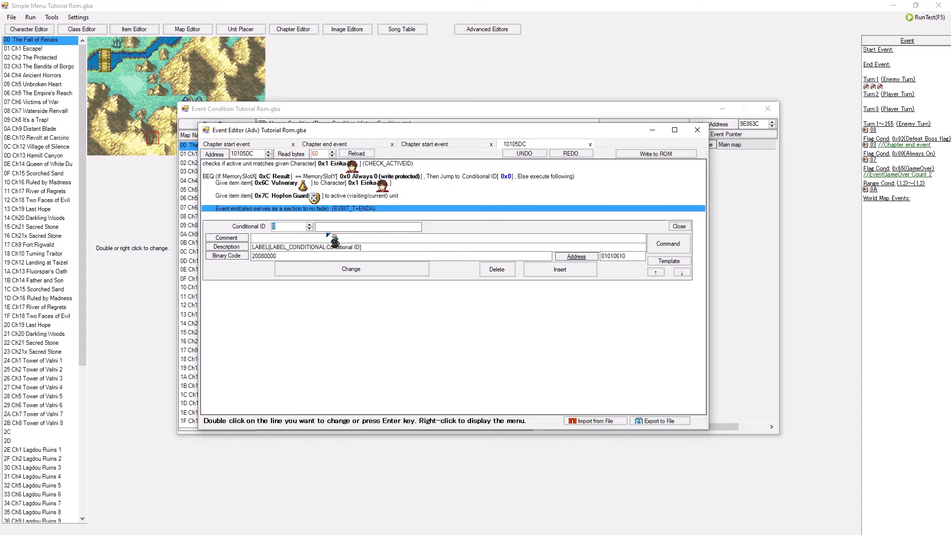
pyautogui.click(554, 272)
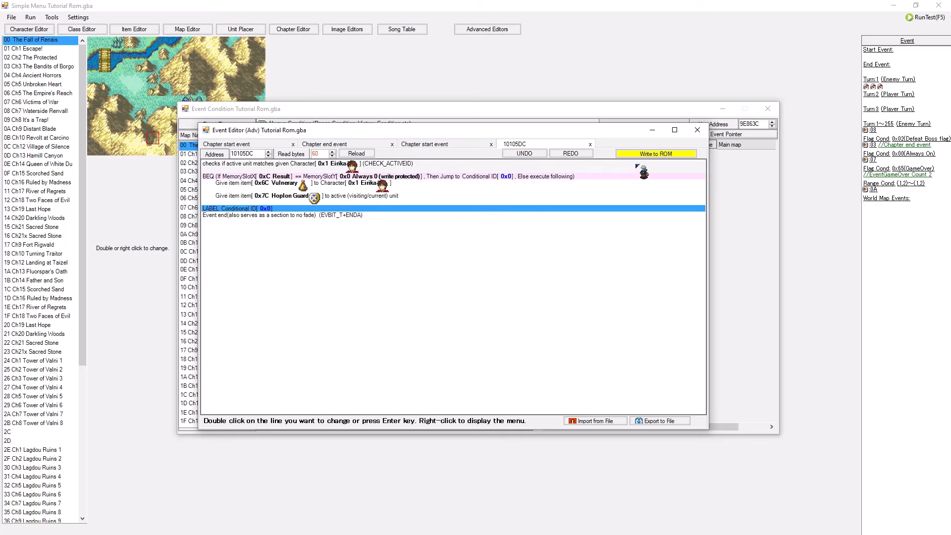
pyautogui.click(649, 155)
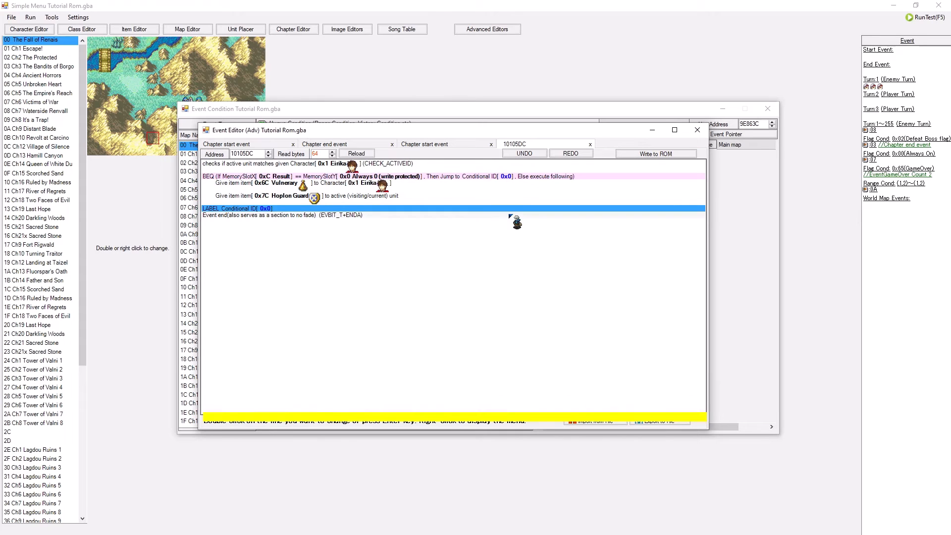
# - Move the Hoplon Guard instruction below the LABEL line, before the event end, and write the event to the ROM
pyautogui.click(560, 176)
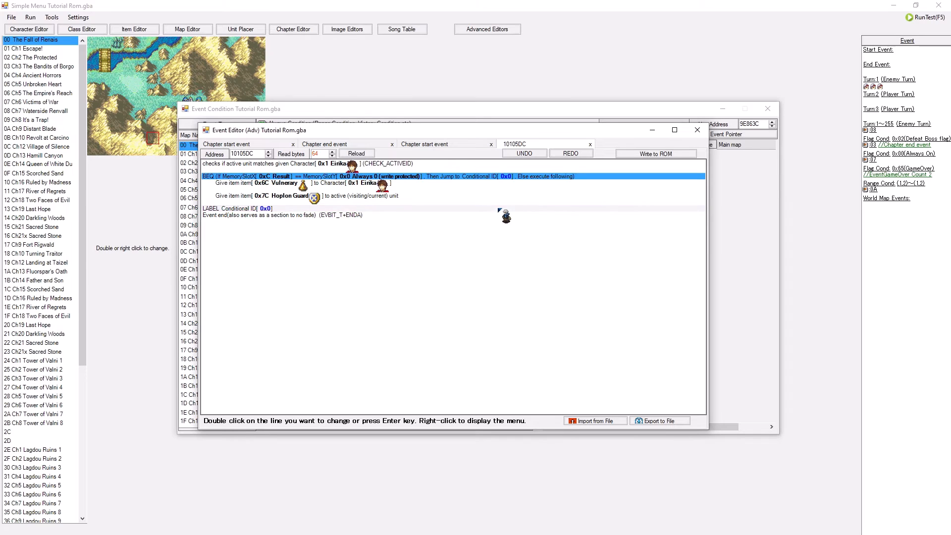
pyautogui.click(384, 206)
pyautogui.click(390, 197)
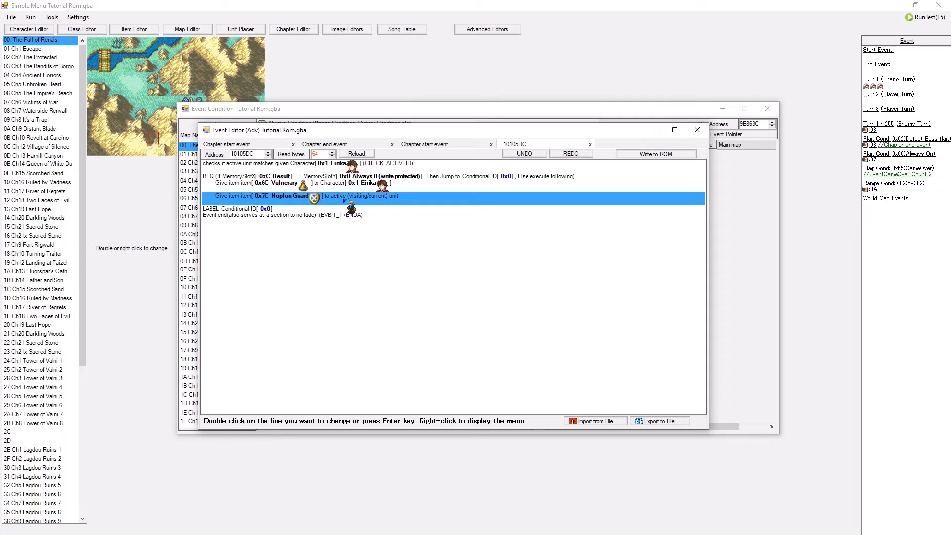
pyautogui.moveTo(344, 201); pyautogui.dragTo(329, 217)
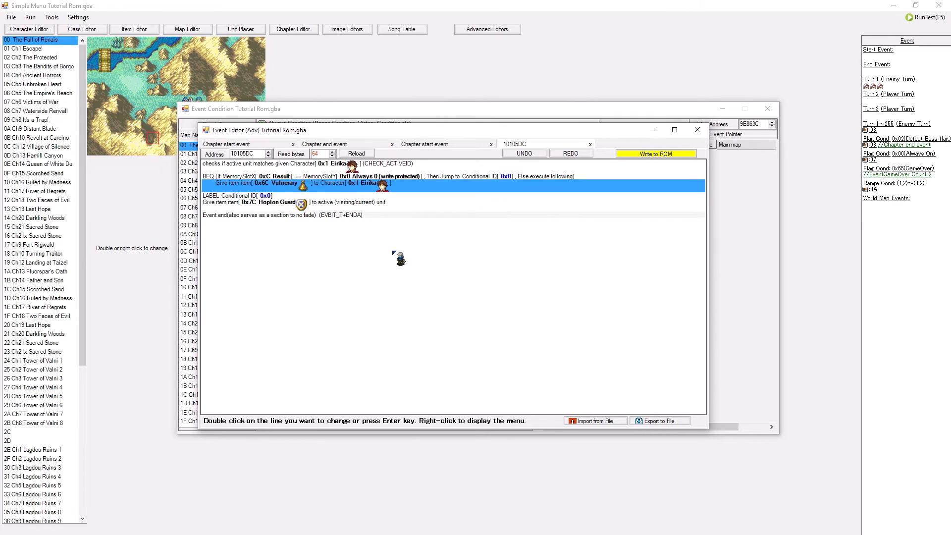
pyautogui.click(657, 153)
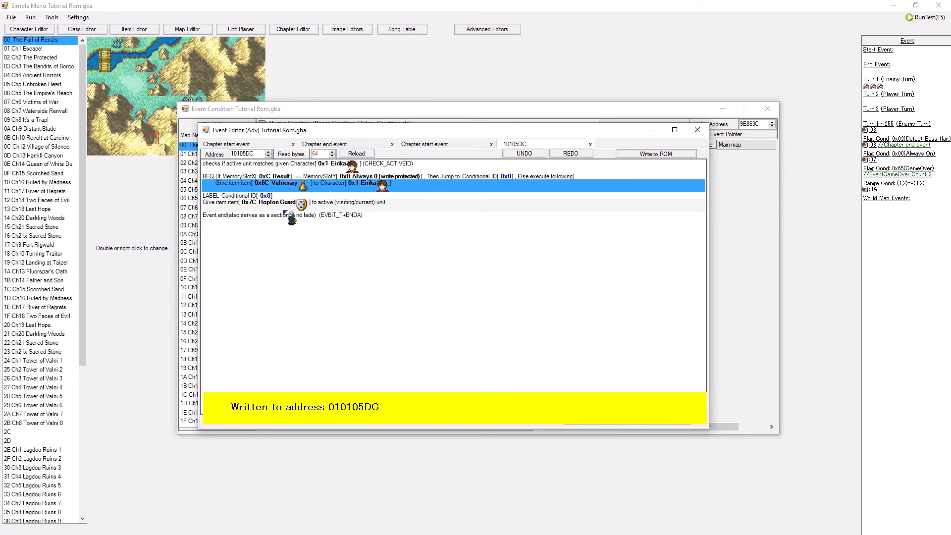
# - Examine how the Eirika check and the BEQ line lead to either the Vulnerary or the Hoplon Guard instruction
pyautogui.click(341, 177)
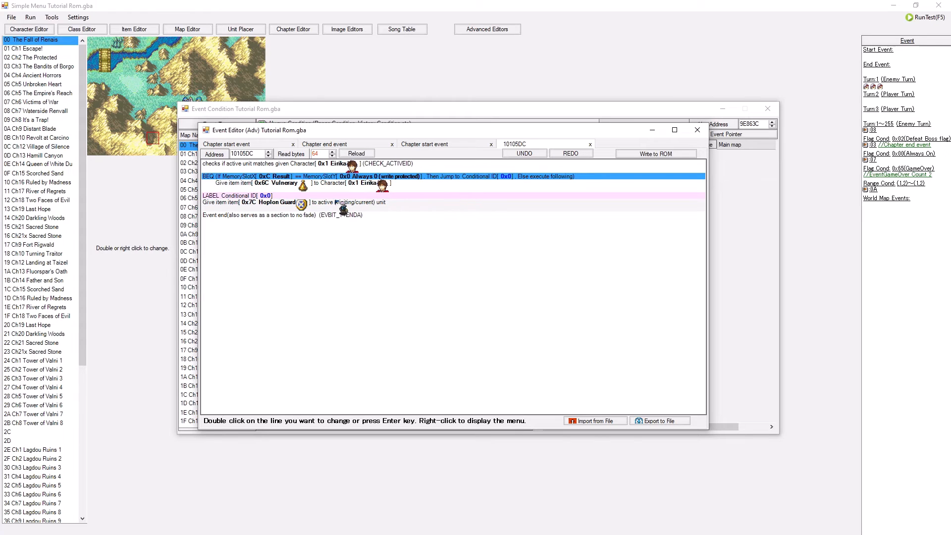
pyautogui.click(320, 205)
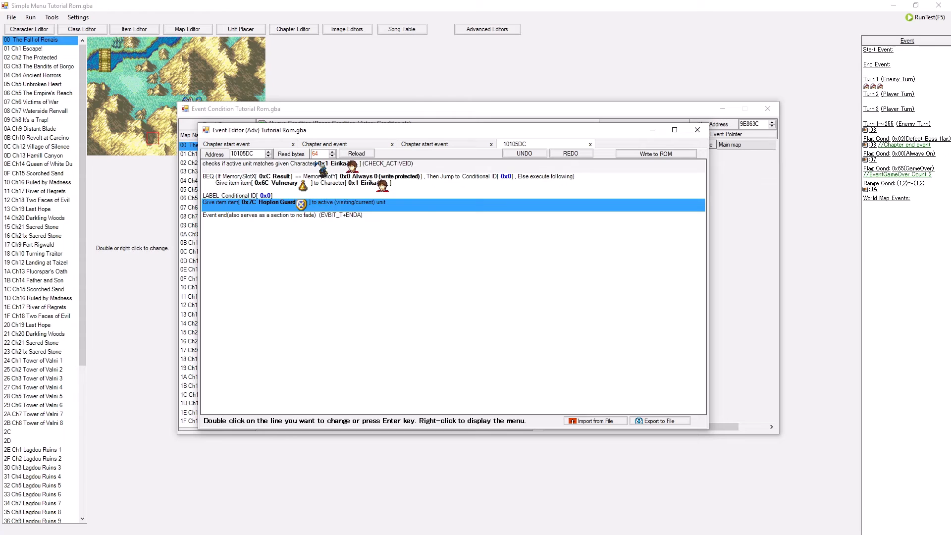
pyautogui.click(317, 166)
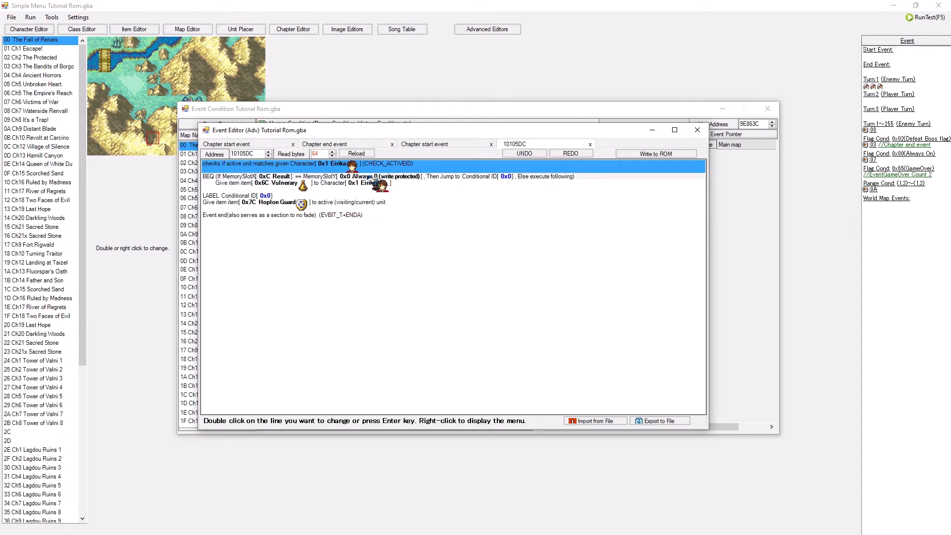
pyautogui.click(375, 182)
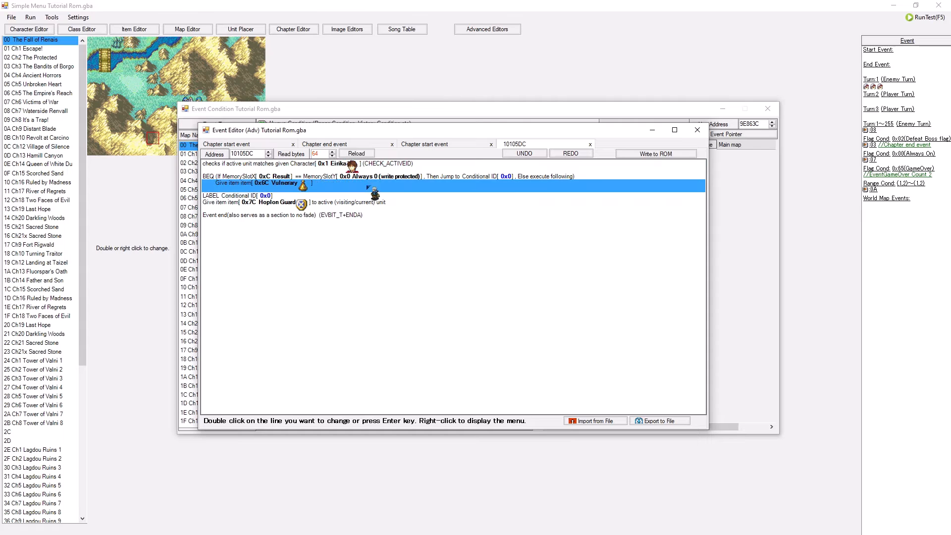
# - Minimize the event windows, run the ROM on Emulator 1 in VisualBoyAdvance and maximize the emulator window
pyautogui.click(651, 130)
pyautogui.click(722, 108)
pyautogui.click(30, 17)
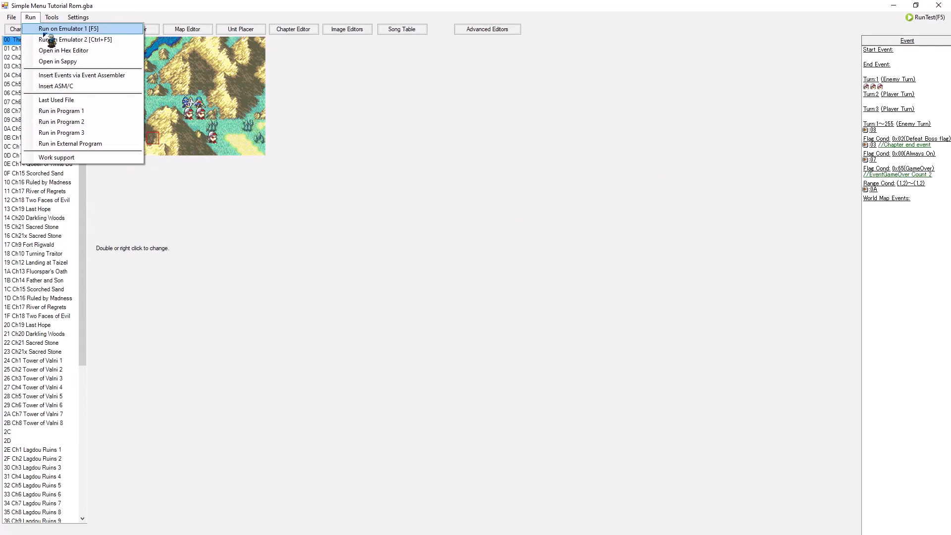
pyautogui.click(43, 29)
pyautogui.click(83, 8)
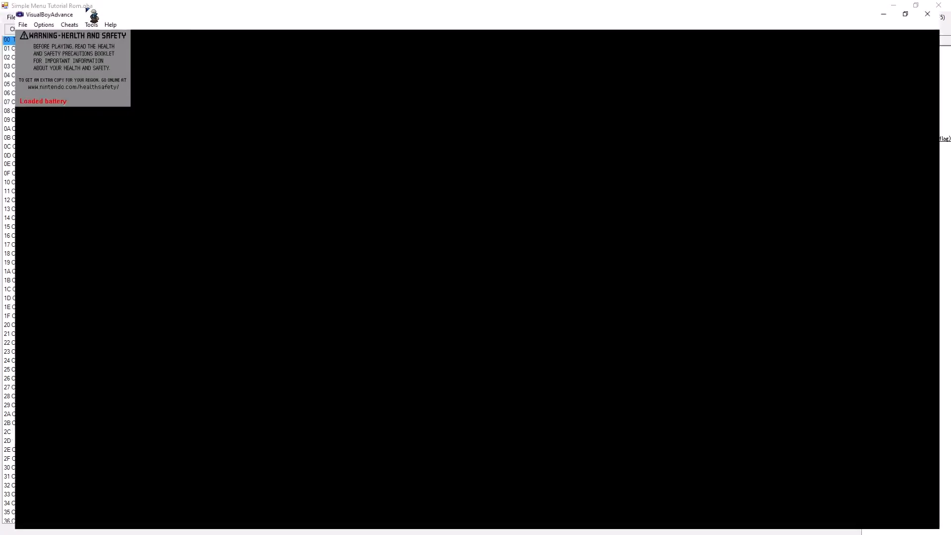
pyautogui.press('Return')
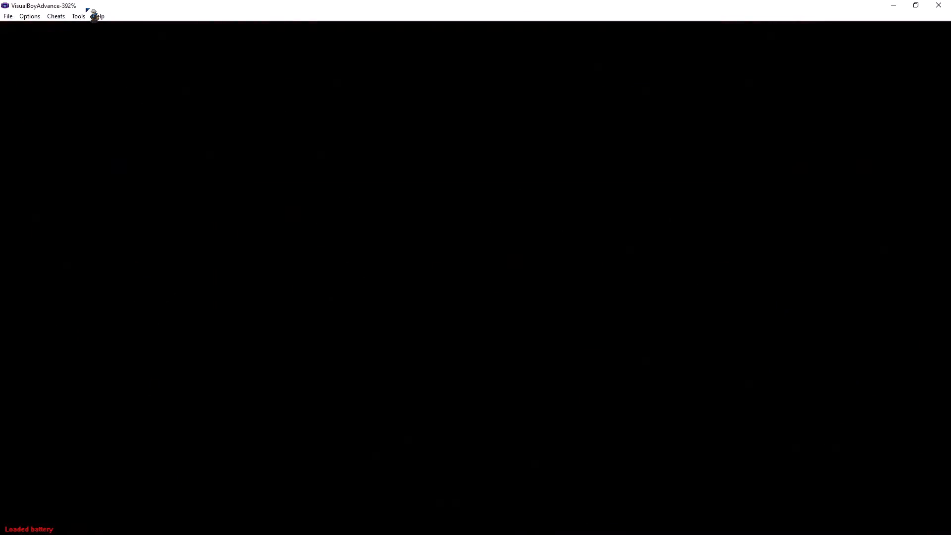
# - Restart the chapter "Prologue: The Fall of Renais" and advance through its opening to the map
pyautogui.press('z')
pyautogui.press('x')
pyautogui.press('Down')
pyautogui.press('z')
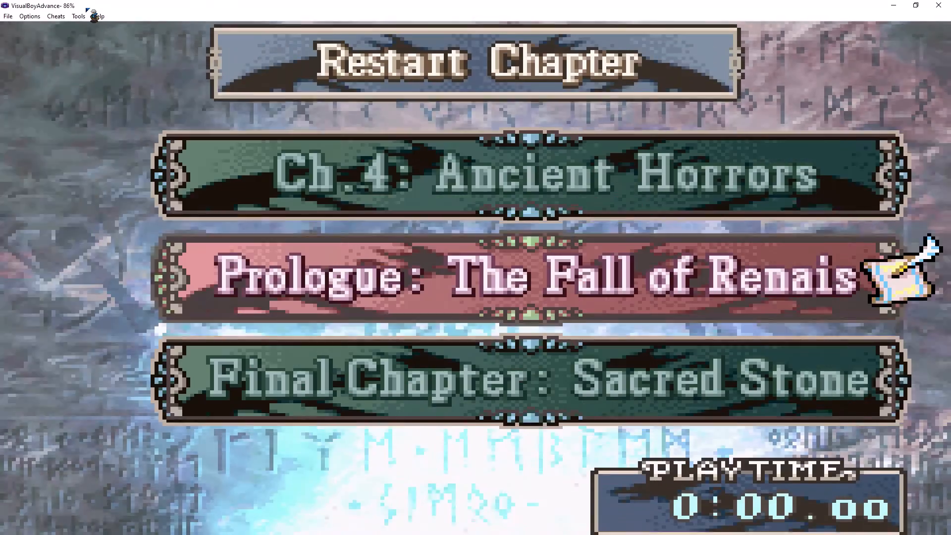
pyautogui.press('z')
pyautogui.press('z')
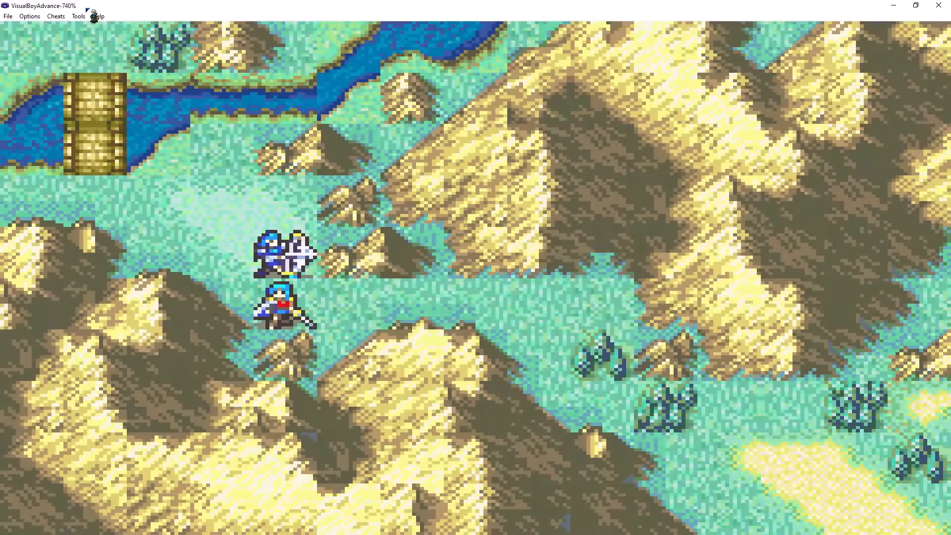
pyautogui.press('z')
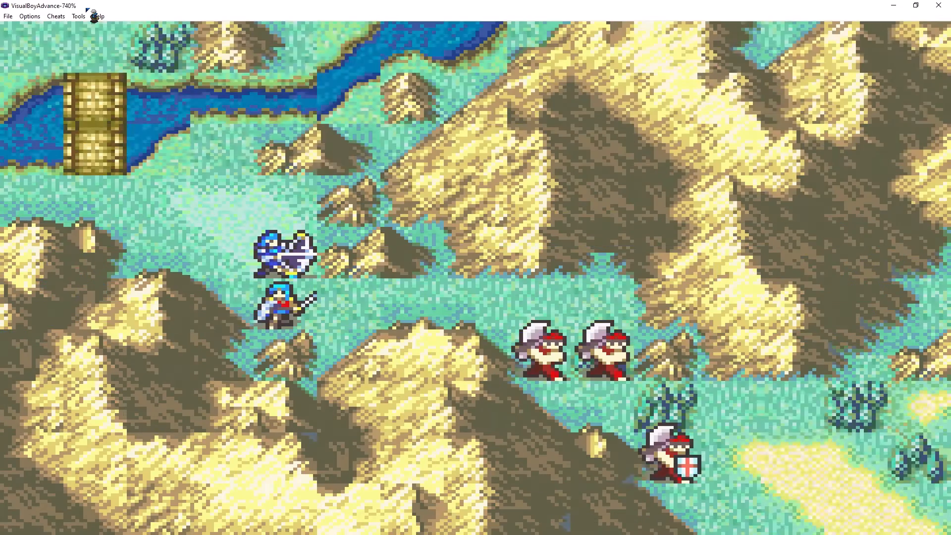
# - Move the mounted unit onto the bridge's south end to trigger the range event with a unit other than Eirika
pyautogui.press('Up')
pyautogui.press('Up')
pyautogui.press('Right')
pyautogui.press('Right')
pyautogui.press('Right')
pyautogui.press('Down')
pyautogui.press('Down')
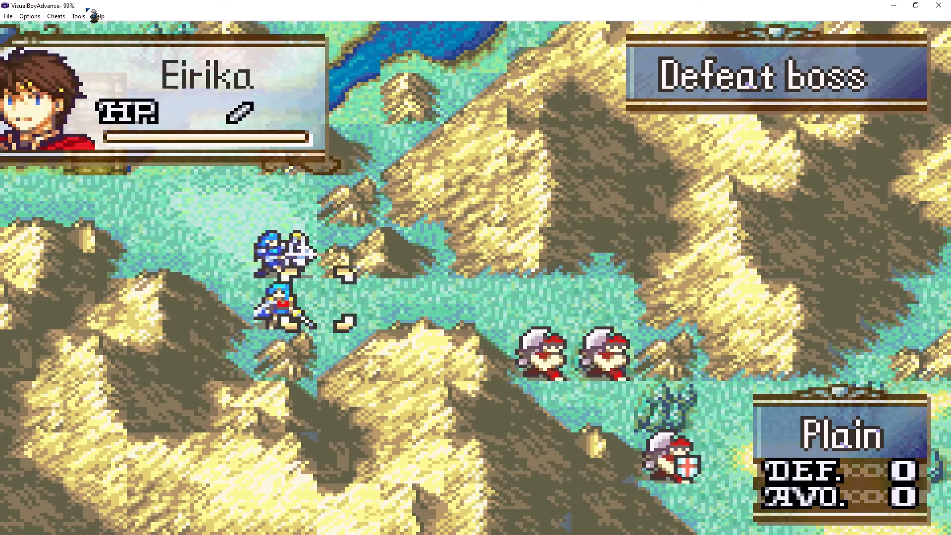
pyautogui.press('z')
pyautogui.press('Up')
pyautogui.press('Left')
pyautogui.press('Left')
pyautogui.press('x')
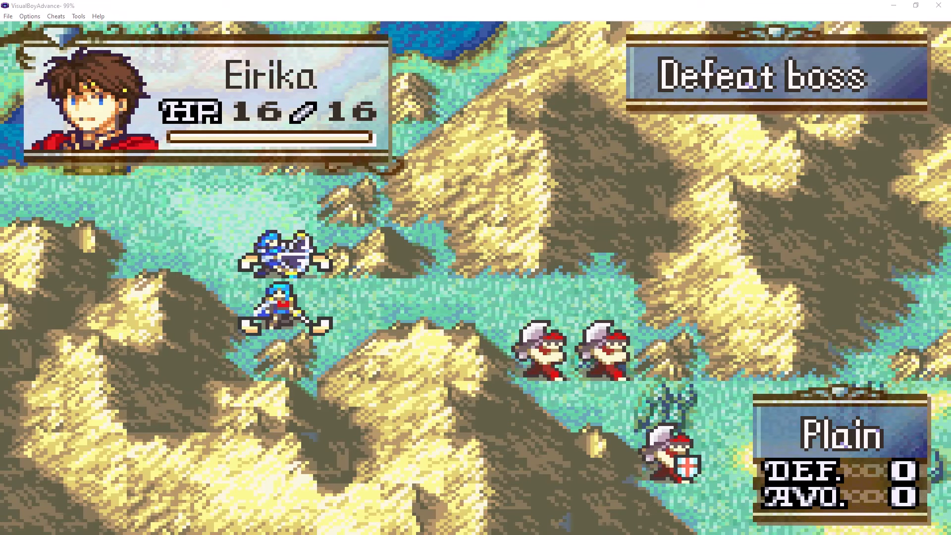
pyautogui.click(457, 227)
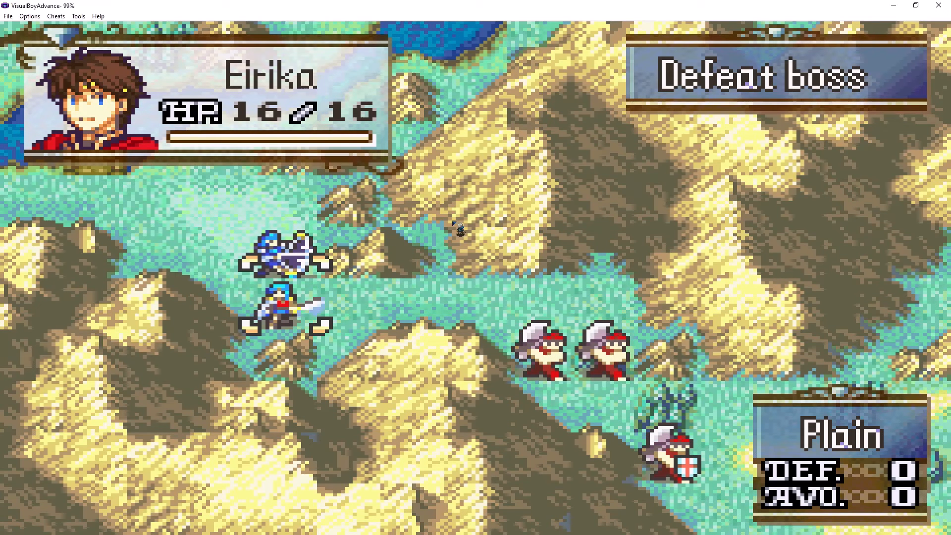
pyautogui.press('z')
pyautogui.press('Left')
pyautogui.press('Up')
pyautogui.press('Left')
pyautogui.press('Left')
pyautogui.press('Up')
pyautogui.press('Left')
pyautogui.press('z')
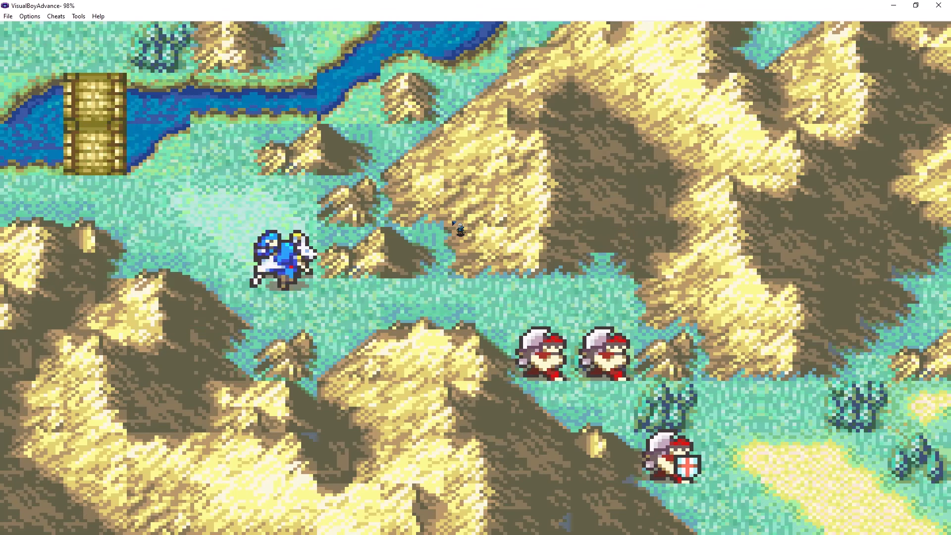
pyautogui.press('Down')
pyautogui.press('z')
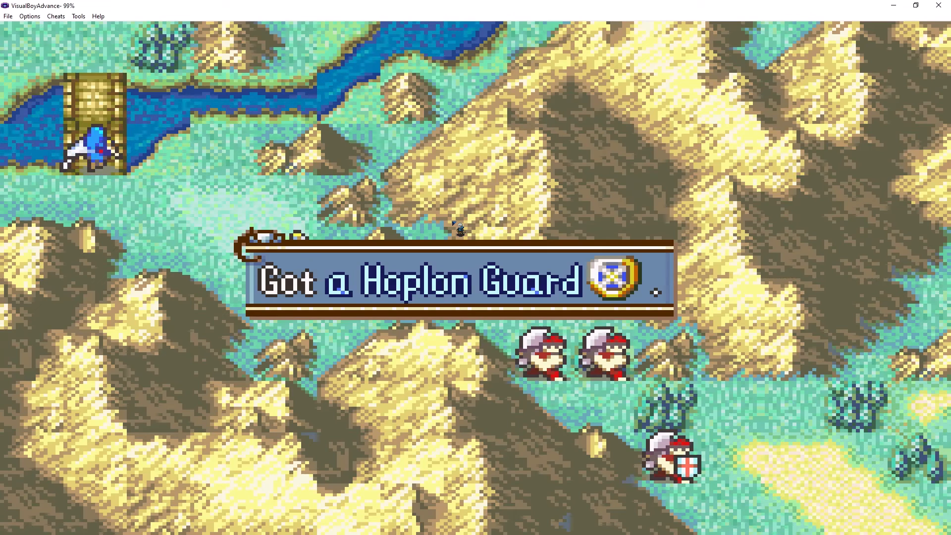
pyautogui.press('s')
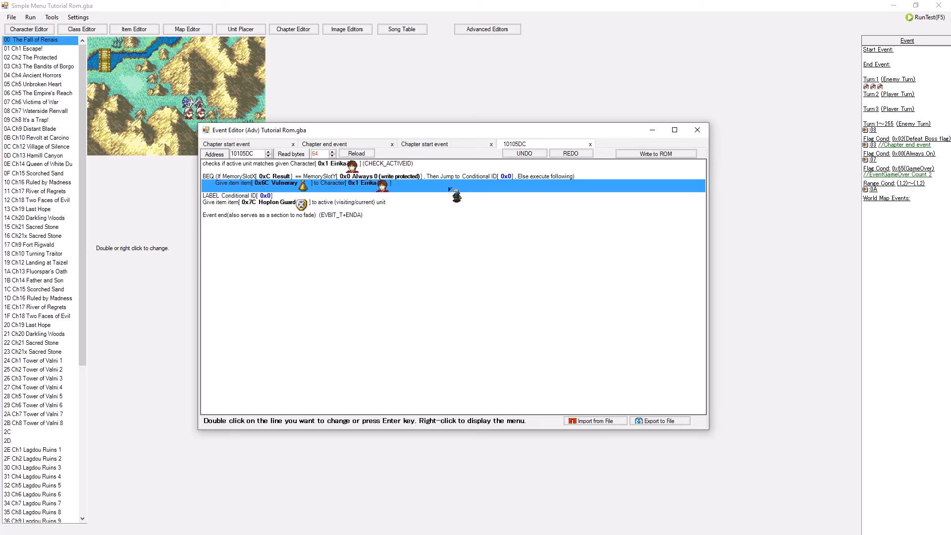
# - Examine how the chapter end event uses the Gilliam alive check, BEQ, GOTO 0x1 and the LABEL lines to choose between two conversations
pyautogui.click(422, 208)
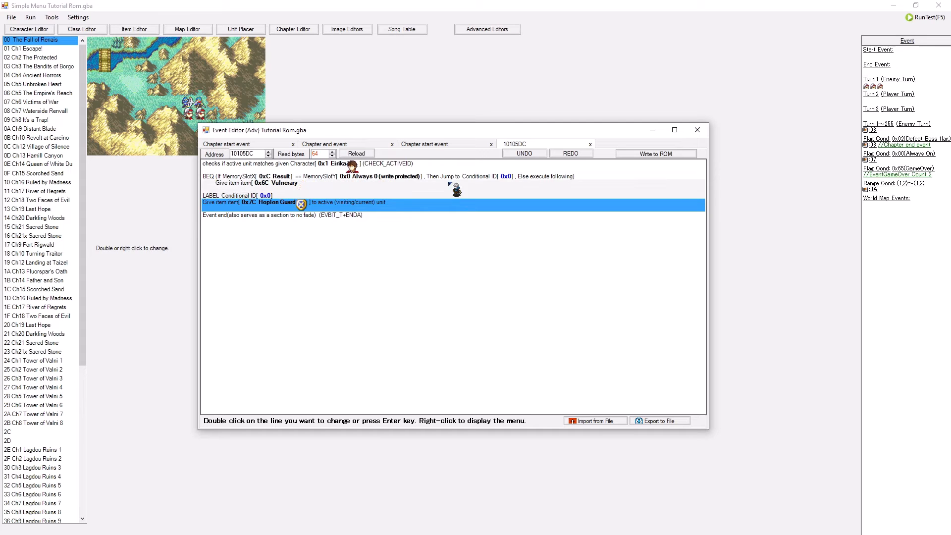
pyautogui.click(268, 156)
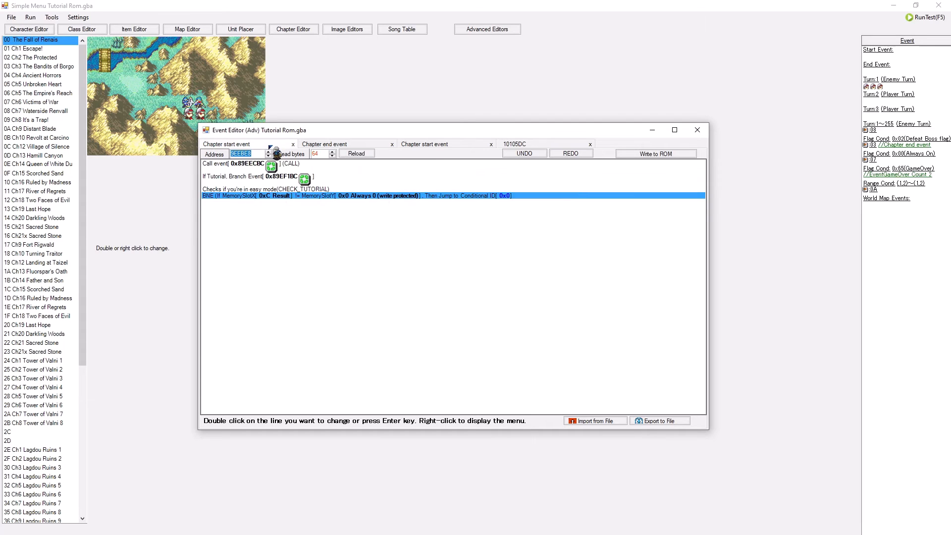
pyautogui.click(343, 144)
pyautogui.click(484, 215)
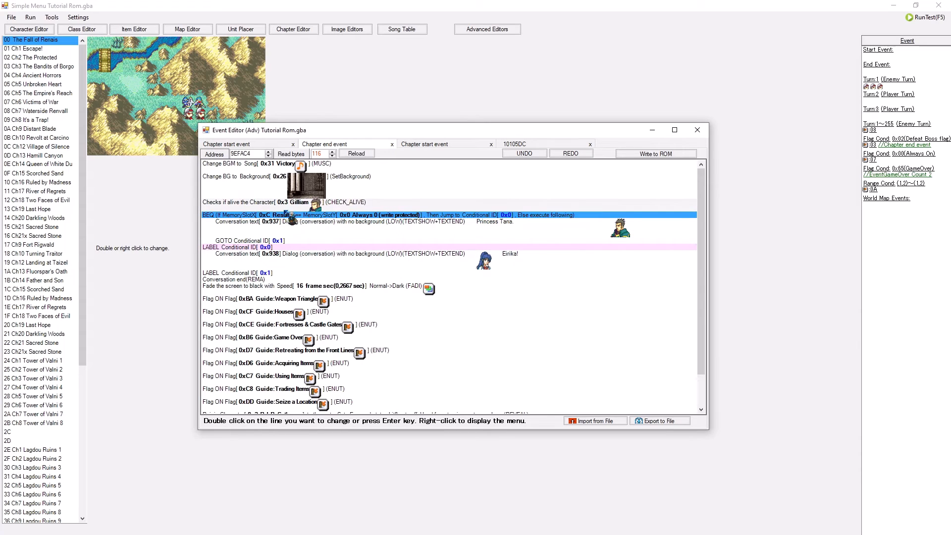
pyautogui.click(298, 229)
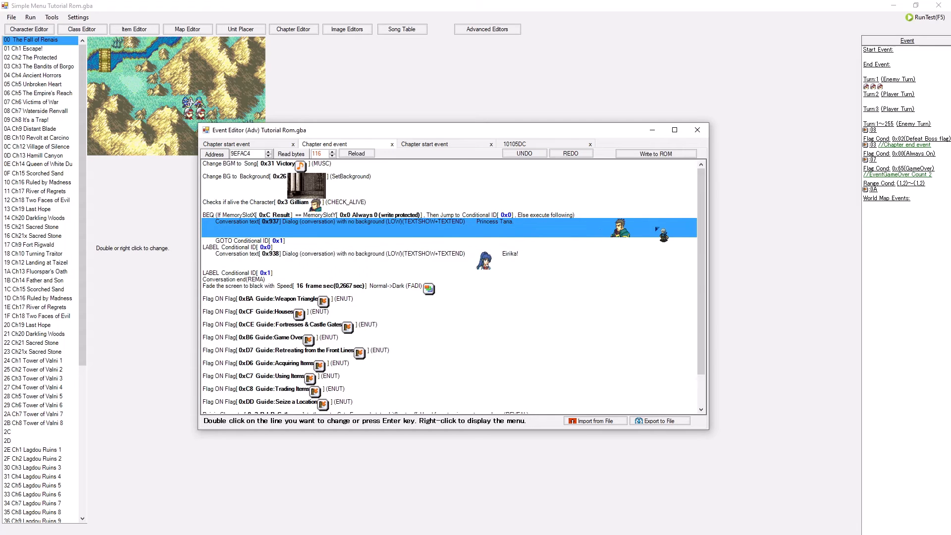
pyautogui.click(430, 263)
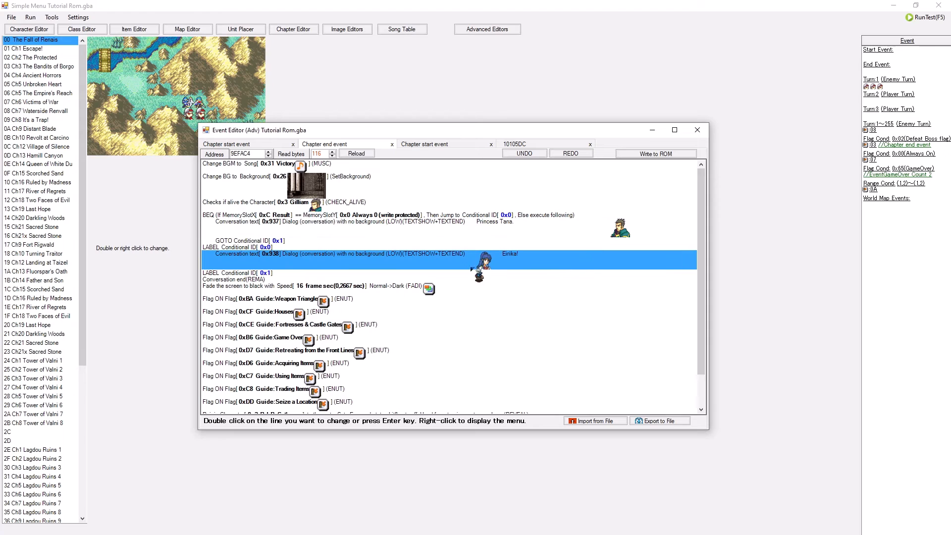
pyautogui.click(275, 246)
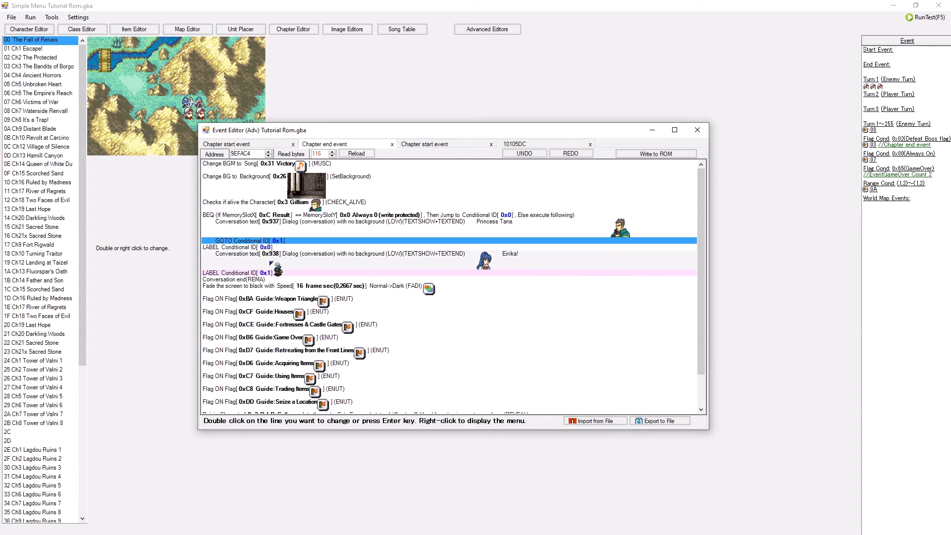
pyautogui.press('Down')
pyautogui.press('Down')
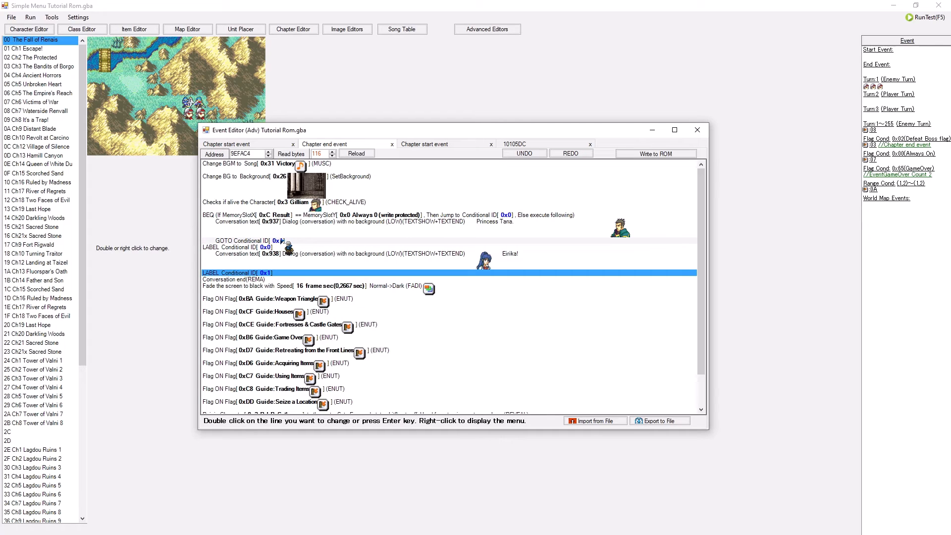
# - Examine the order of the Eirika check, BEQ, Vulnerary, LABEL 0x0 and Hoplon Guard lines in event 10105DC
pyautogui.click(520, 144)
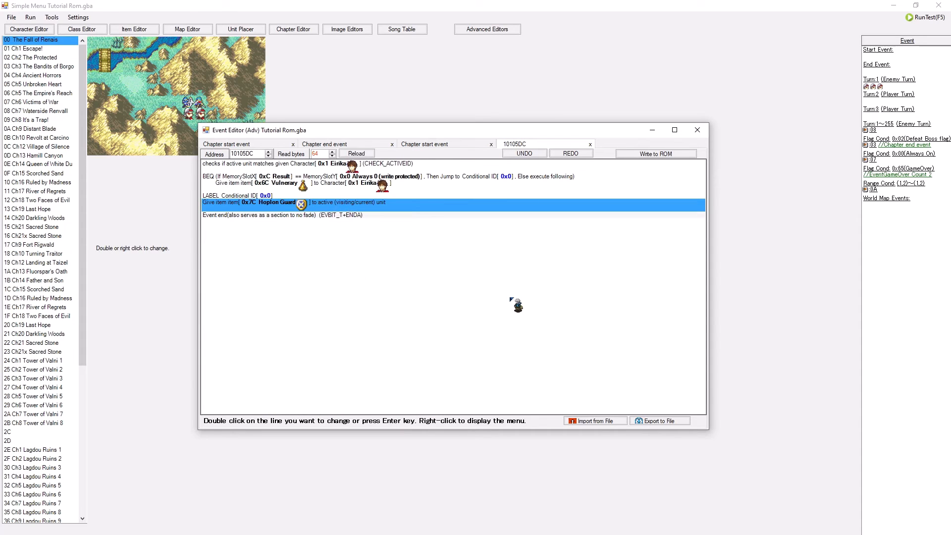
pyautogui.click(330, 167)
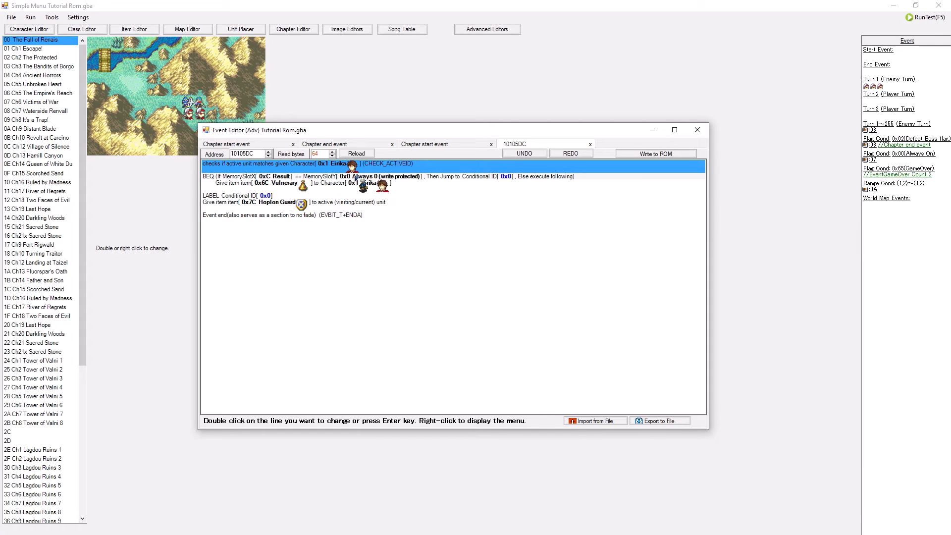
pyautogui.click(356, 177)
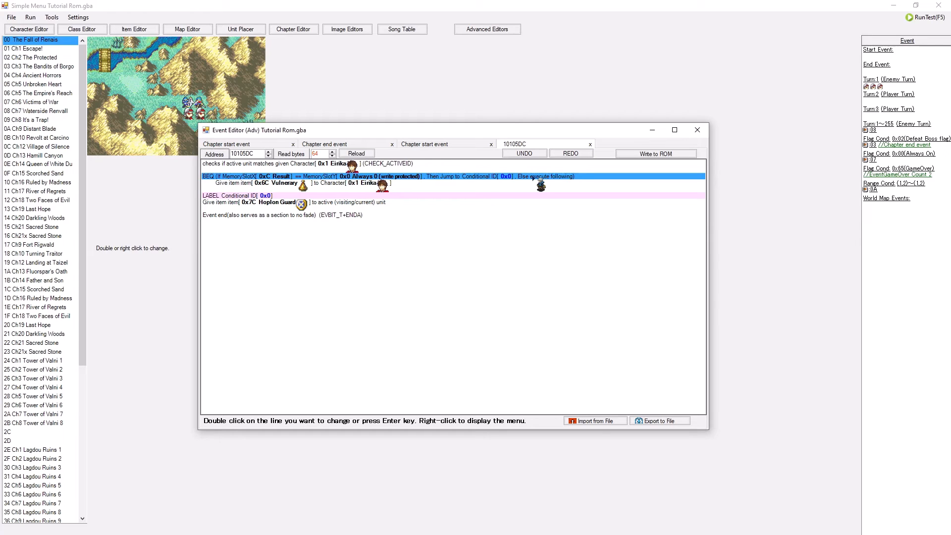
pyautogui.click(478, 185)
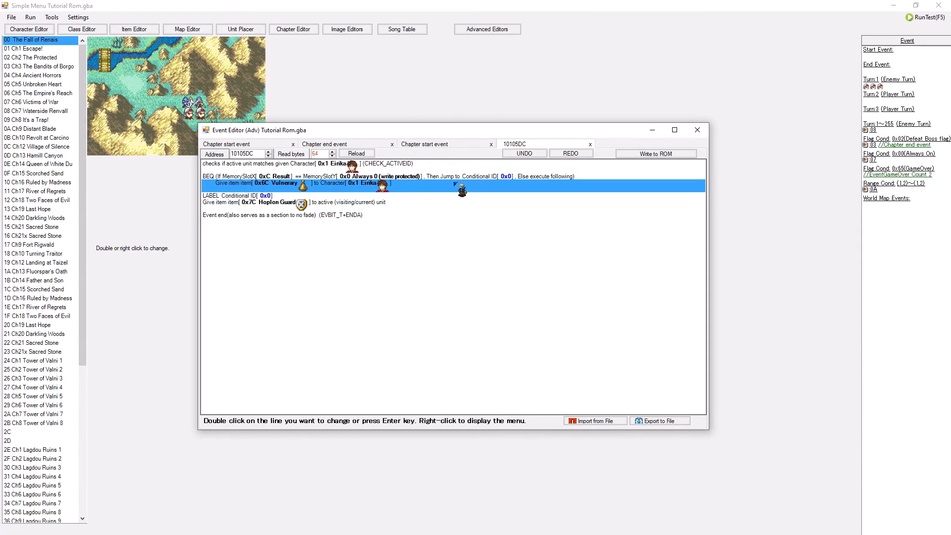
pyautogui.click(450, 197)
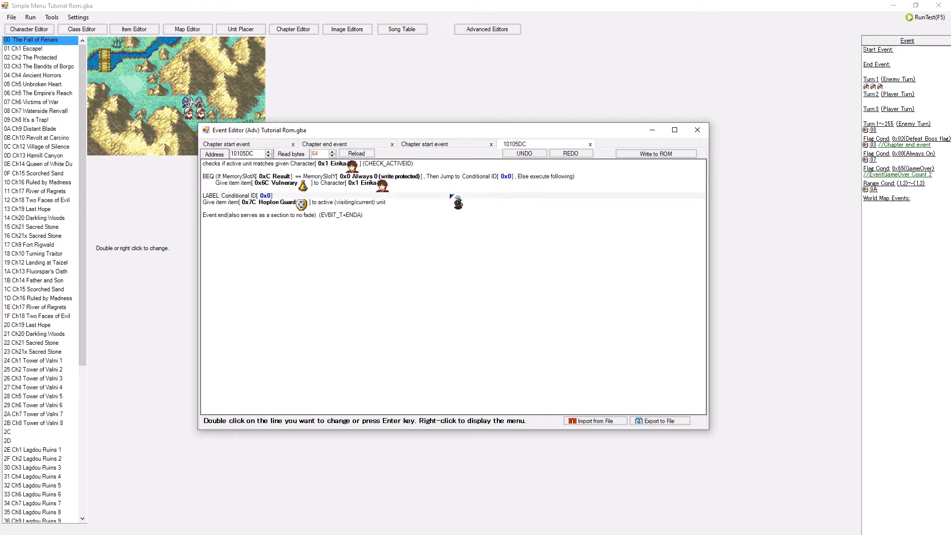
pyautogui.doubleClick(451, 203)
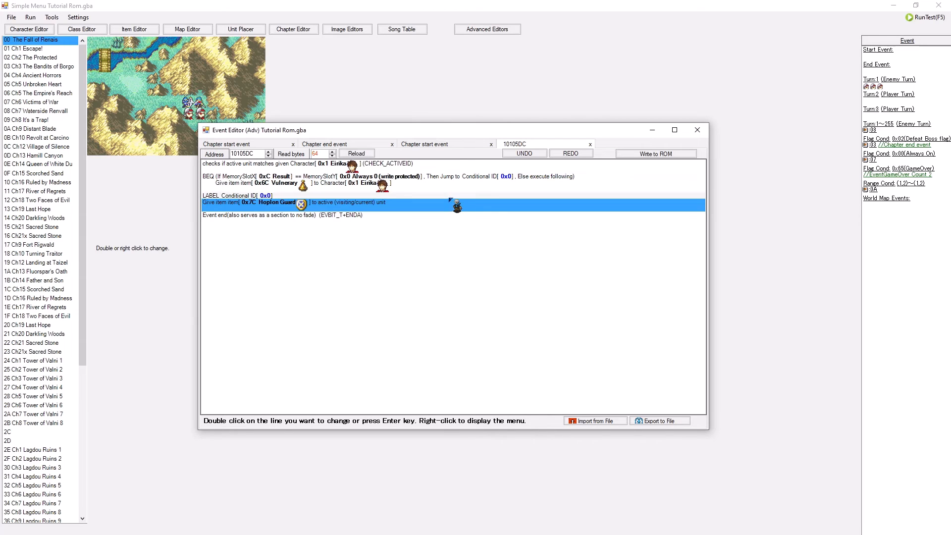
pyautogui.press('Escape')
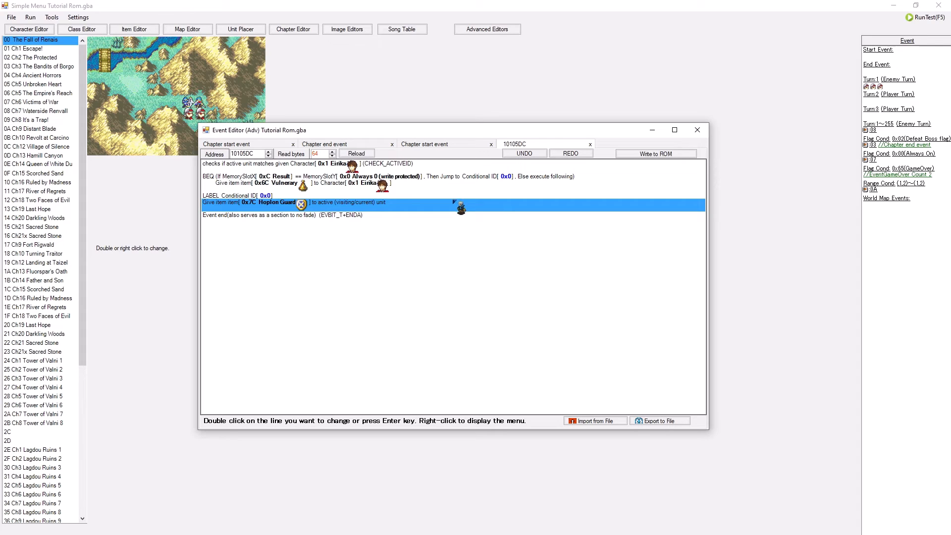
pyautogui.click(441, 185)
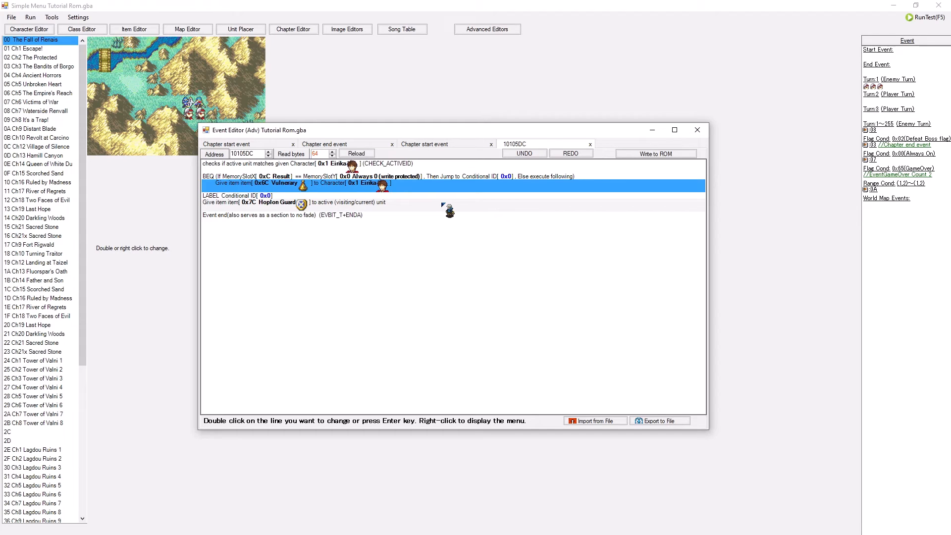
pyautogui.click(467, 177)
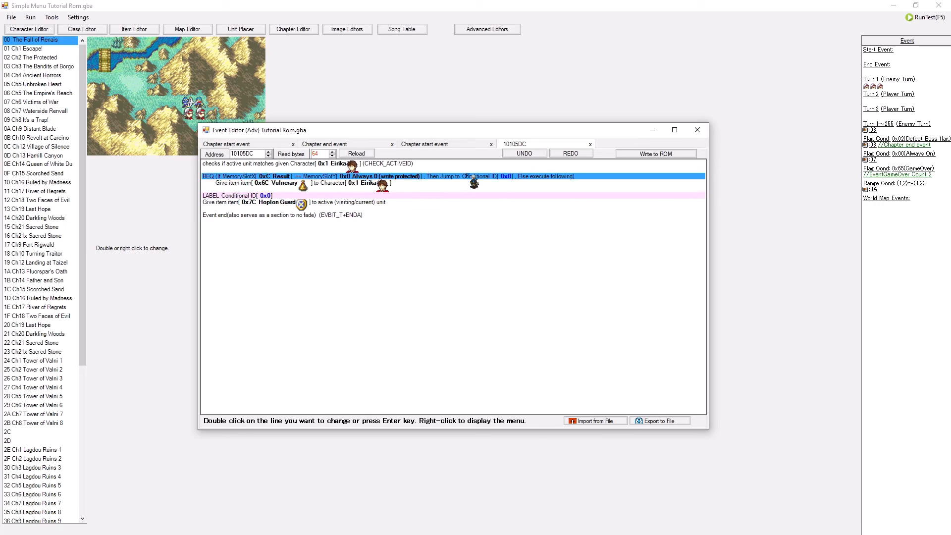
pyautogui.click(565, 189)
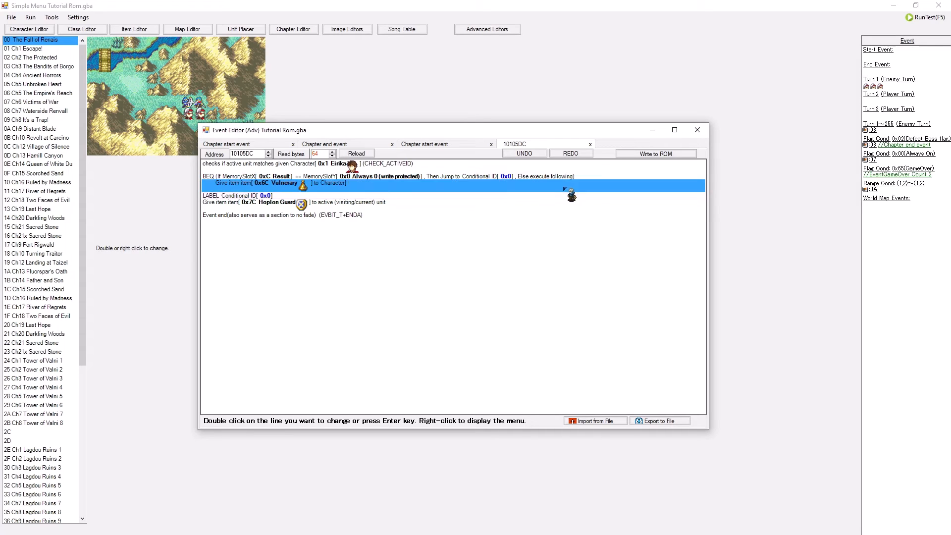
pyautogui.click(515, 196)
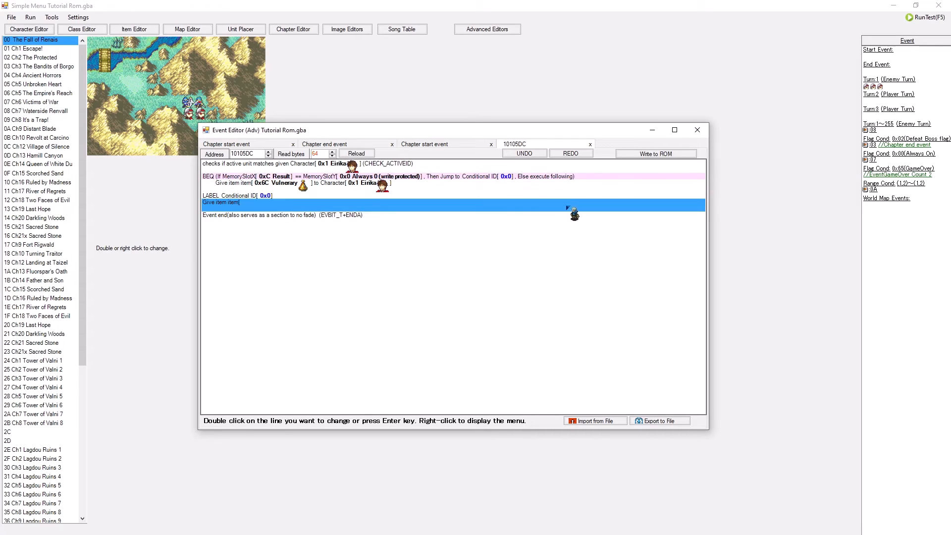
pyautogui.click(497, 204)
pyautogui.click(501, 186)
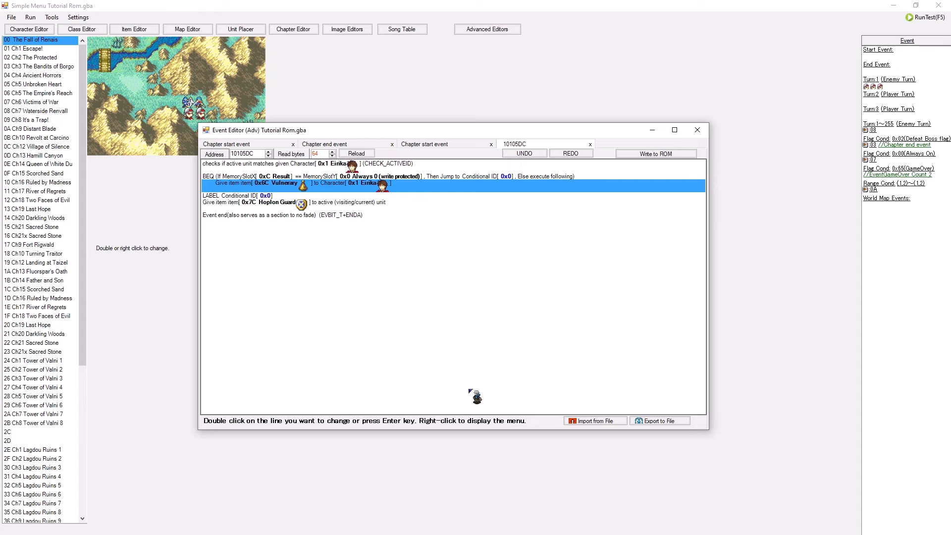
# - Copy the LABEL Conditional ID 0x0 line and paste the copy between the Hoplon Guard instruction and the event end
pyautogui.click(324, 217)
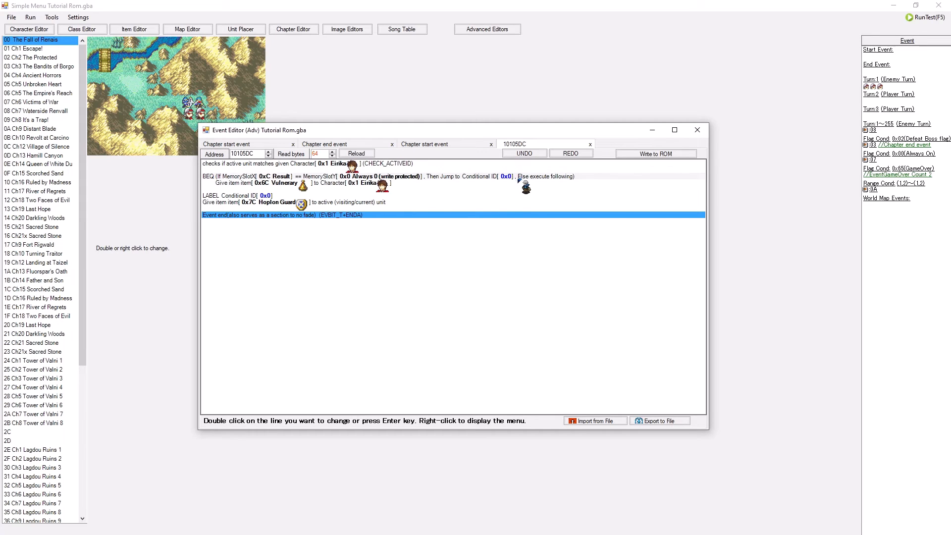
pyautogui.click(385, 196)
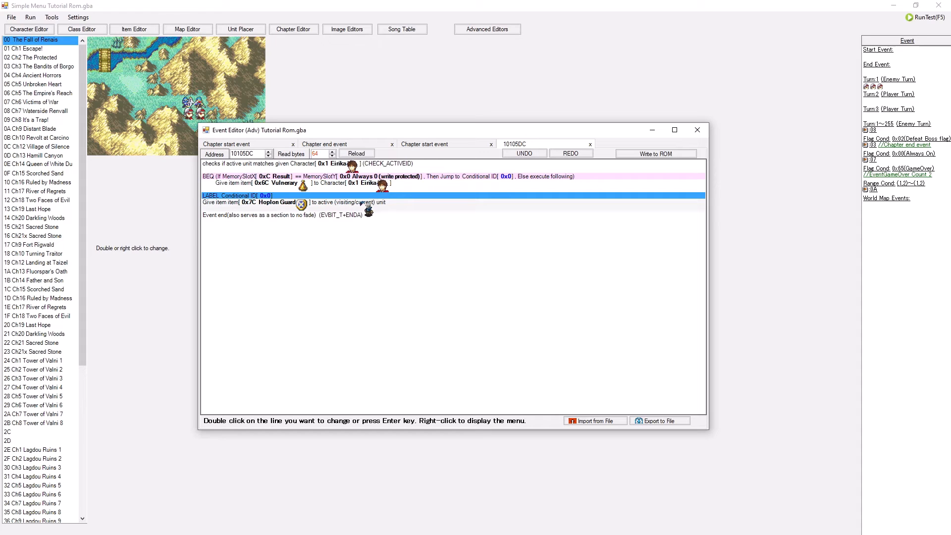
pyautogui.click(345, 214)
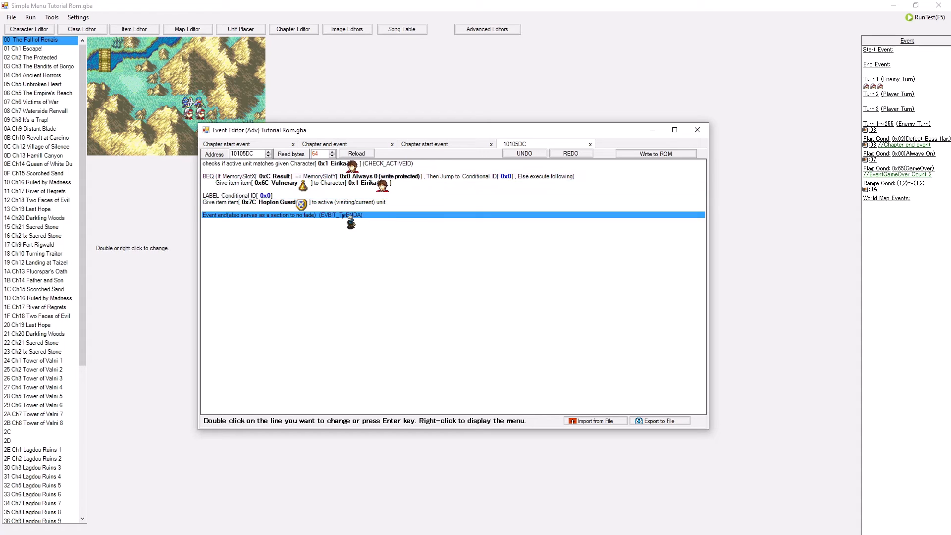
pyautogui.hotkey('ctrl', 'v')
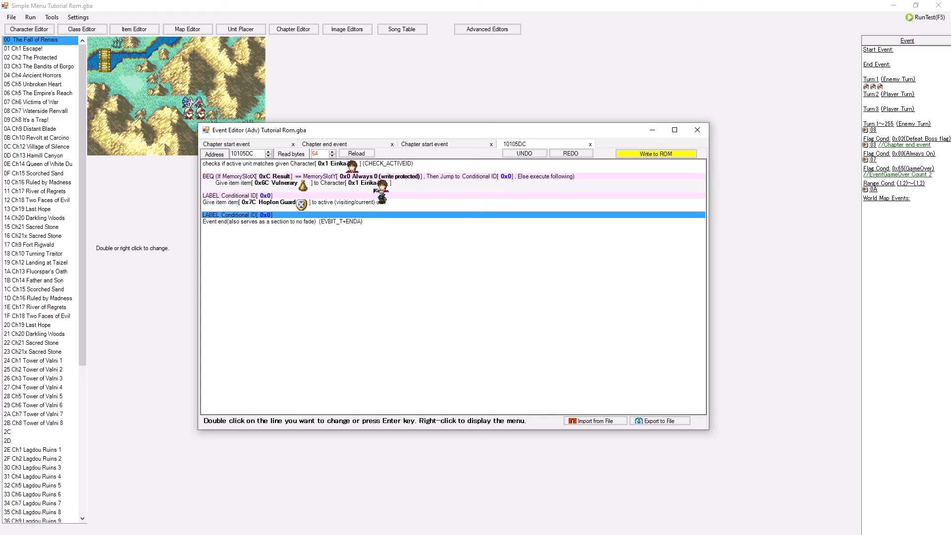
# - Examine how the Vulnerary and Hoplon Guard instructions relate to the two LABEL lines and the event end
pyautogui.click(378, 189)
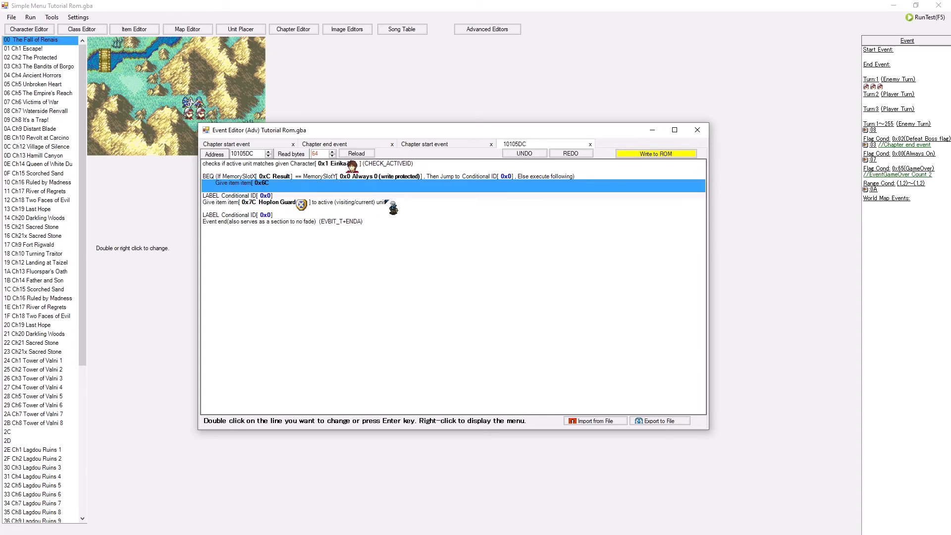
pyautogui.click(357, 222)
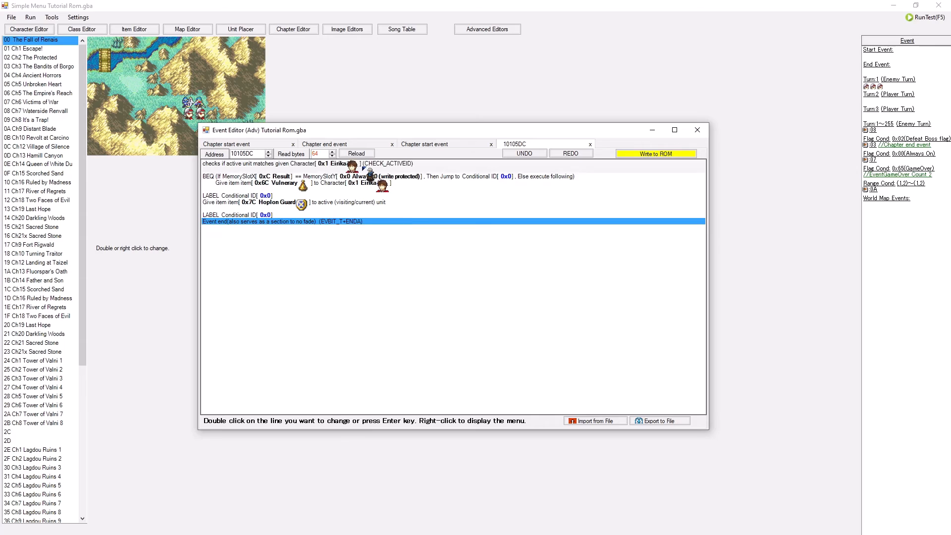
pyautogui.press('Home')
pyautogui.press('End')
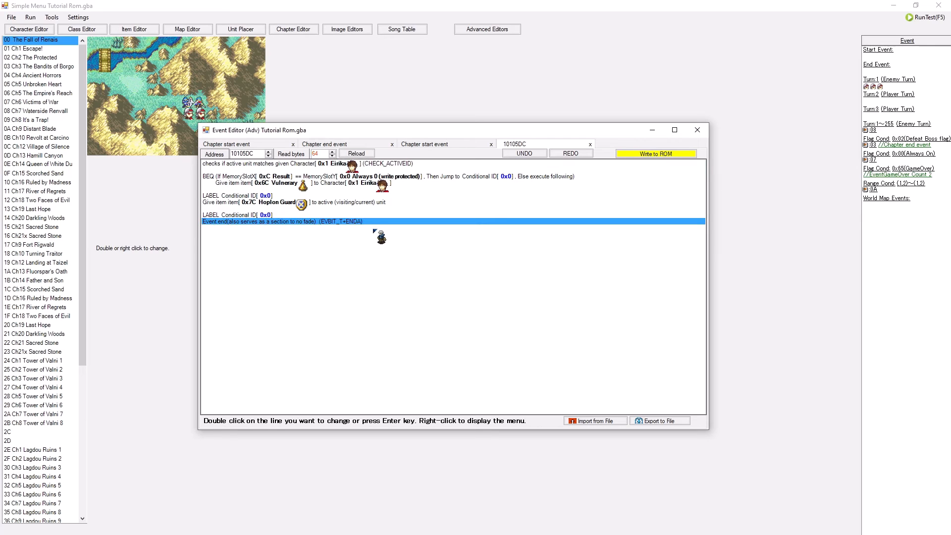
pyautogui.press('Up')
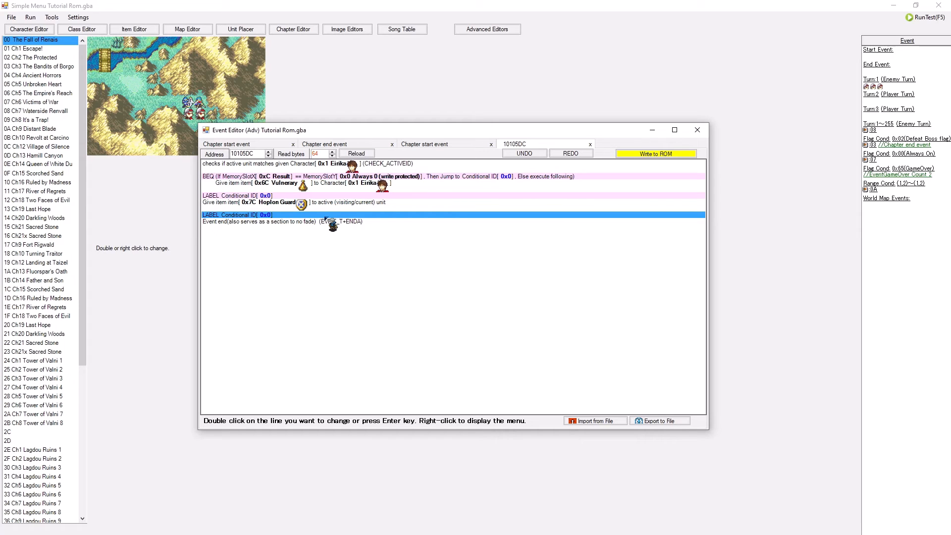
pyautogui.press('Up')
pyautogui.press('Up')
pyautogui.press('Up')
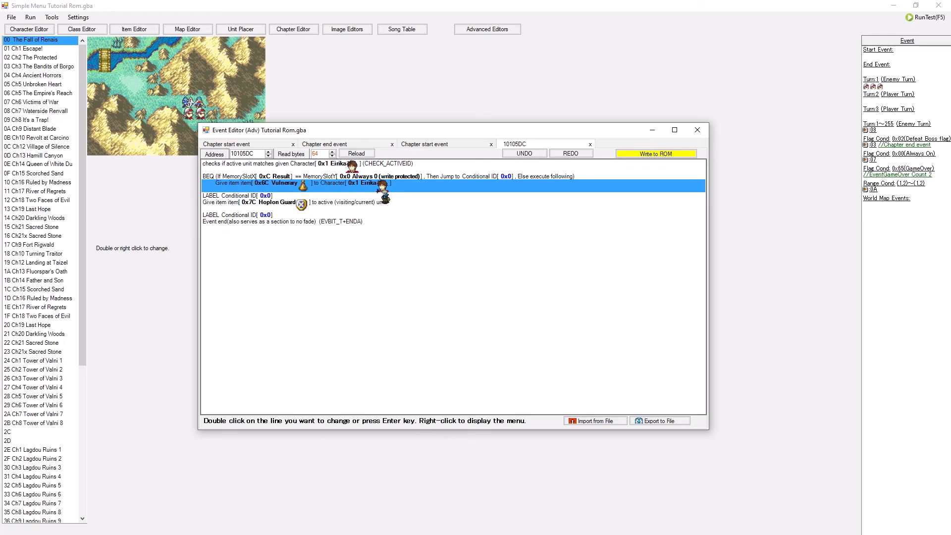
pyautogui.click(363, 204)
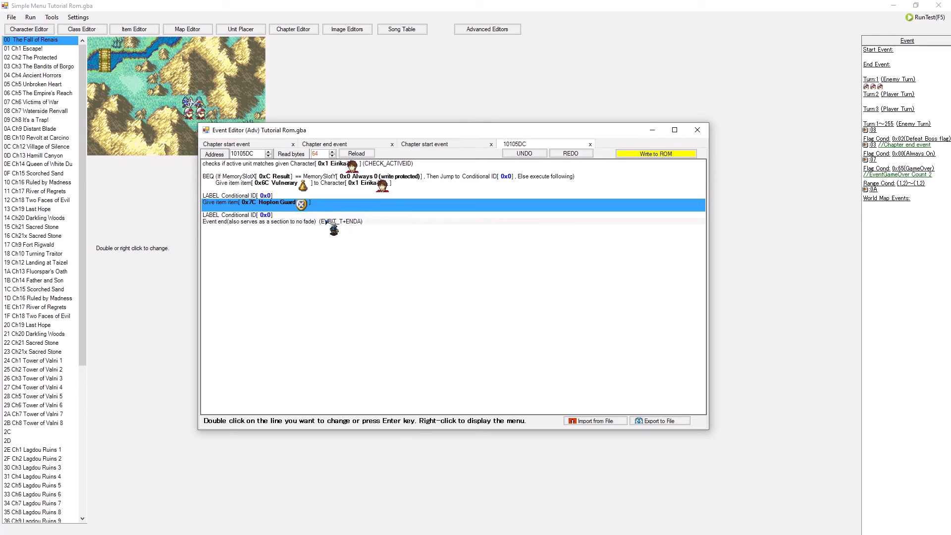
# - Set the Conditional ID of the LABEL just before the event end to 1 and write the event to the ROM
pyautogui.click(310, 221)
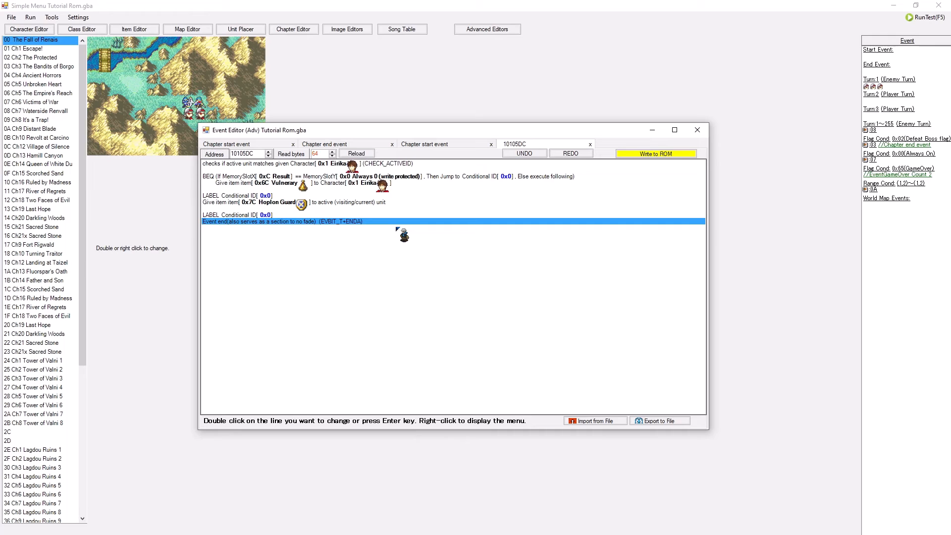
pyautogui.click(260, 214)
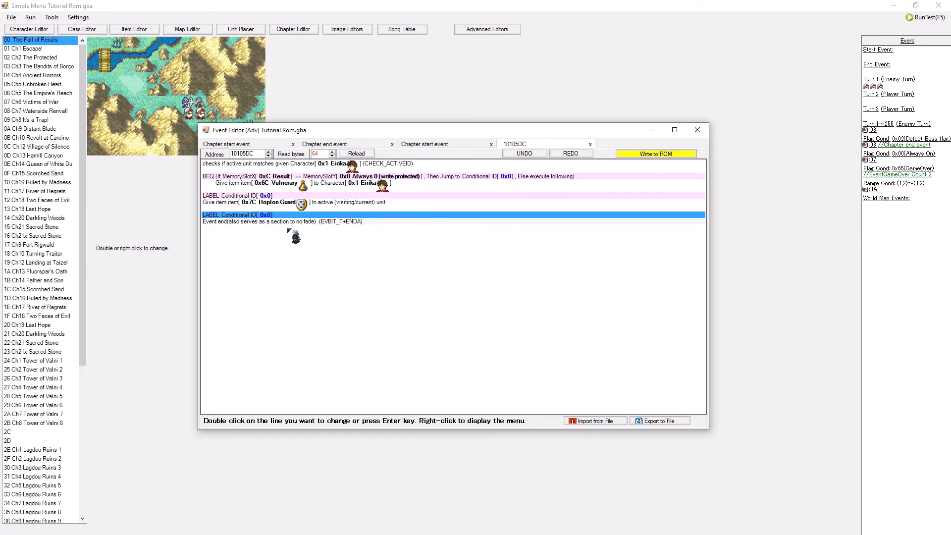
pyautogui.press('Return')
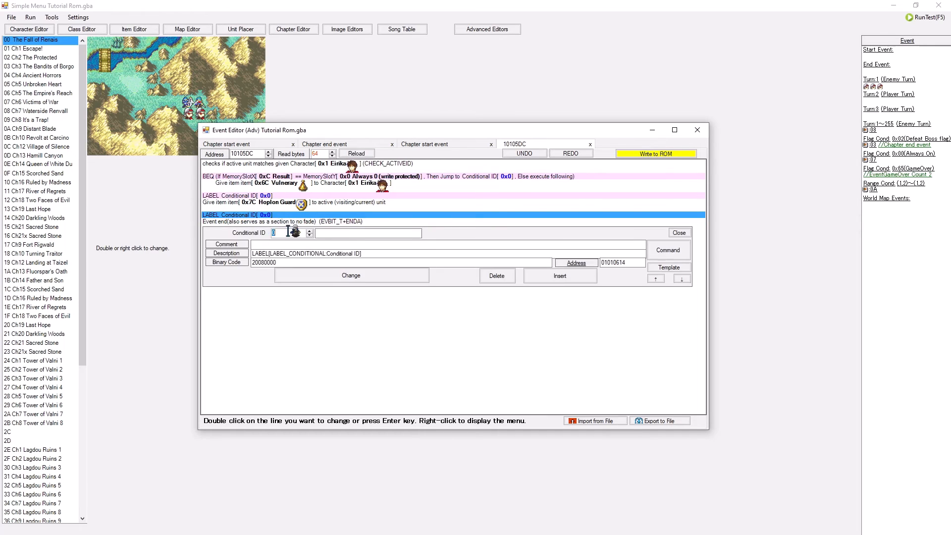
pyautogui.click(341, 275)
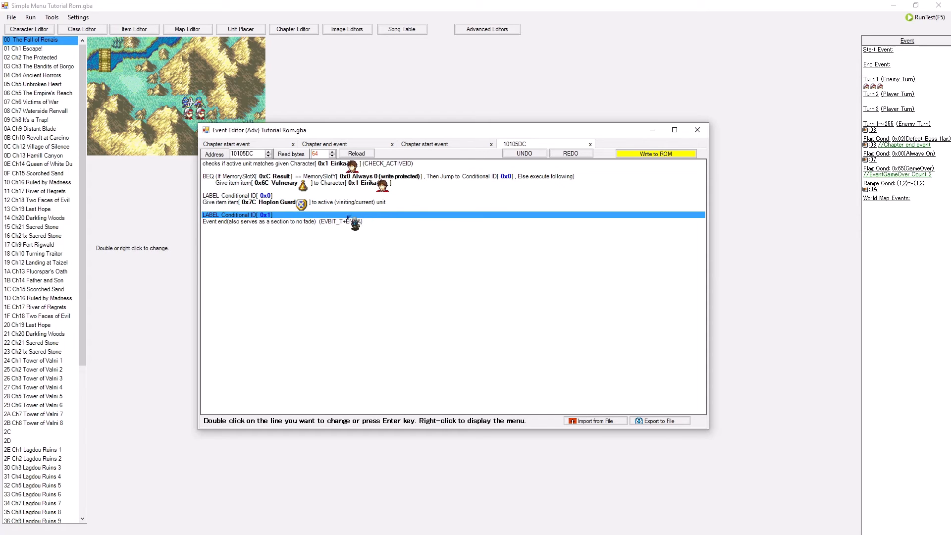
pyautogui.click(674, 154)
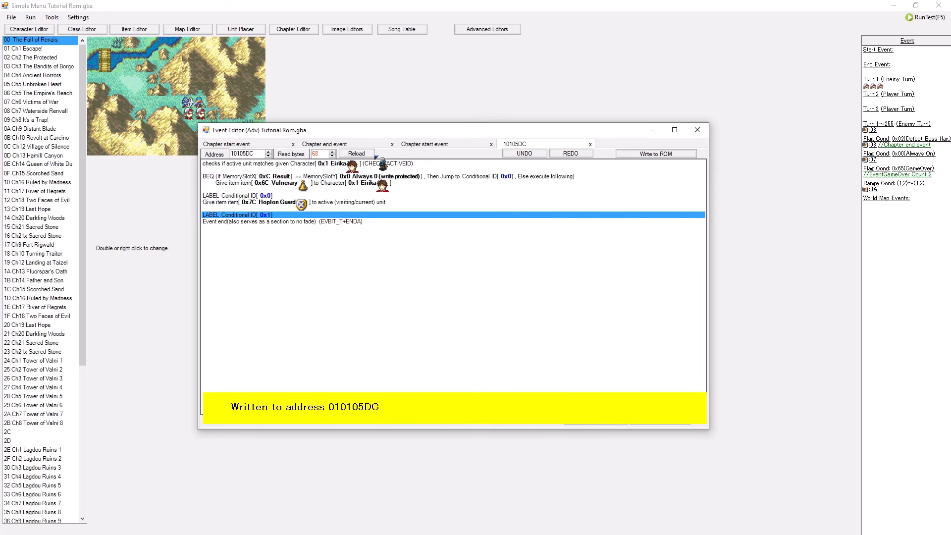
# - Insert a GOTO instruction with Conditional ID 1 between the Vulnerary instruction and LABEL 0x0, and write the event to the ROM
pyautogui.doubleClick(292, 196)
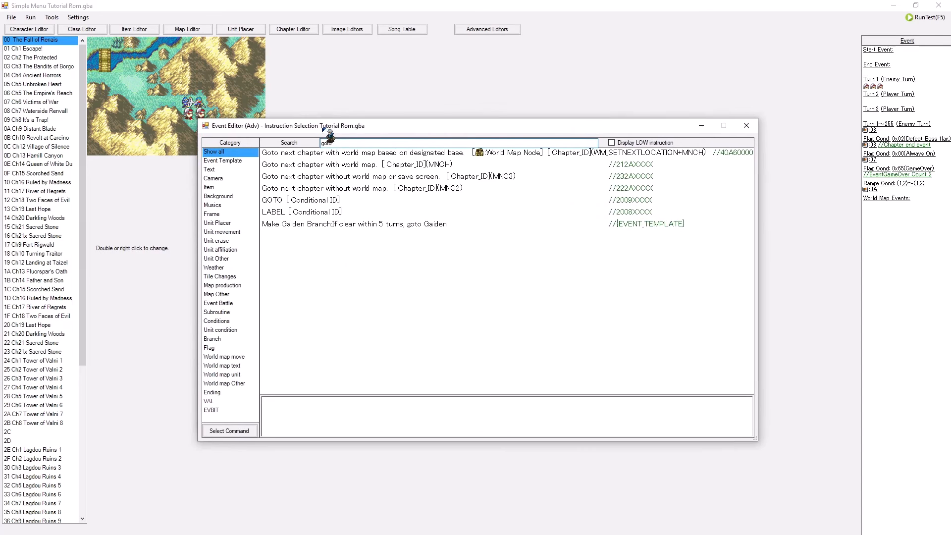
pyautogui.click(324, 221)
pyautogui.doubleClick(325, 220)
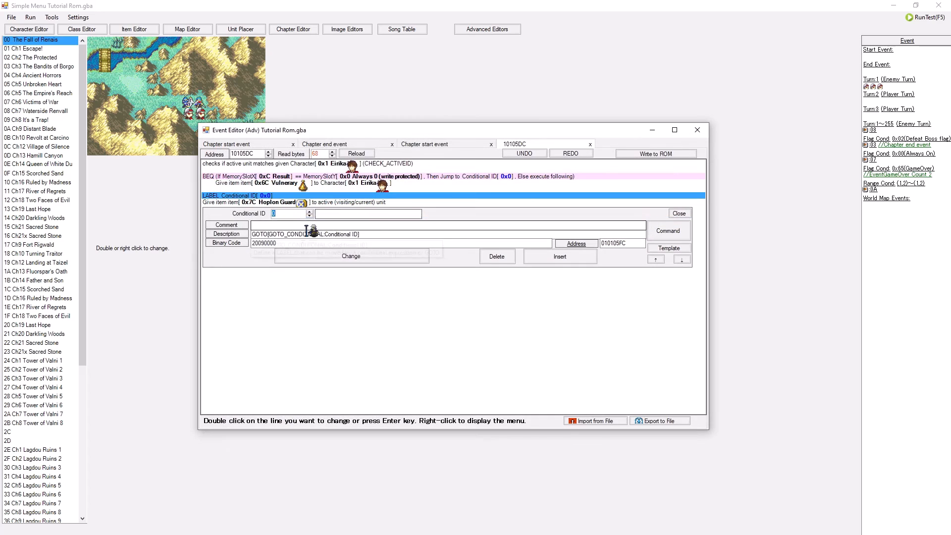
pyautogui.click(311, 213)
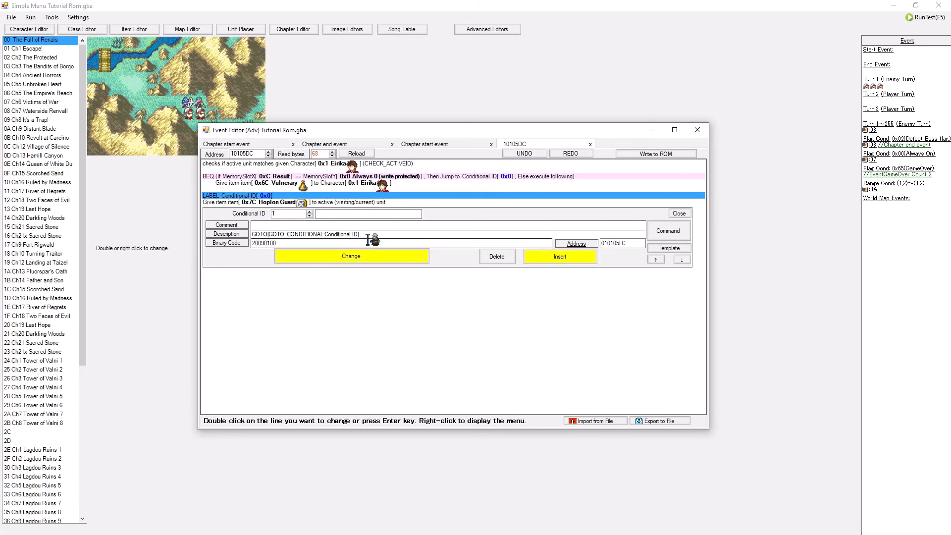
pyautogui.click(553, 260)
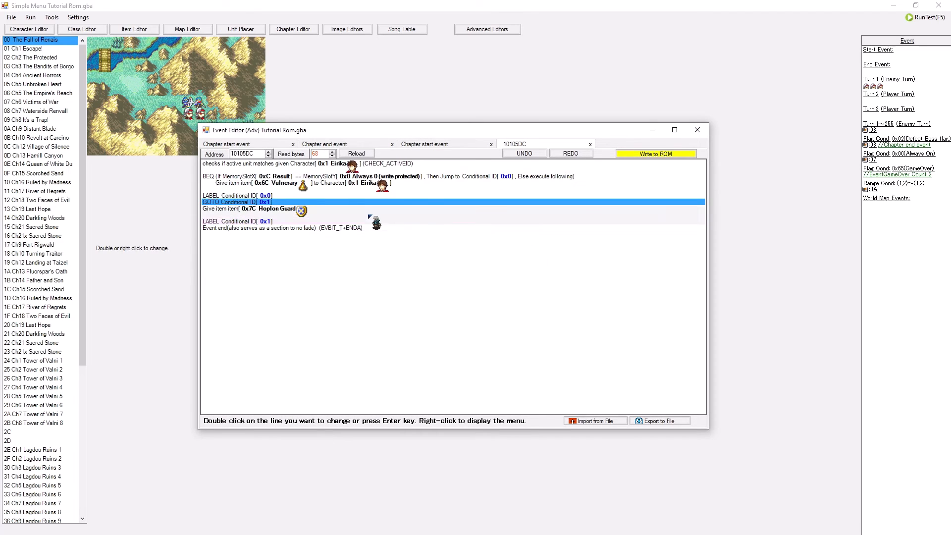
pyautogui.click(656, 266)
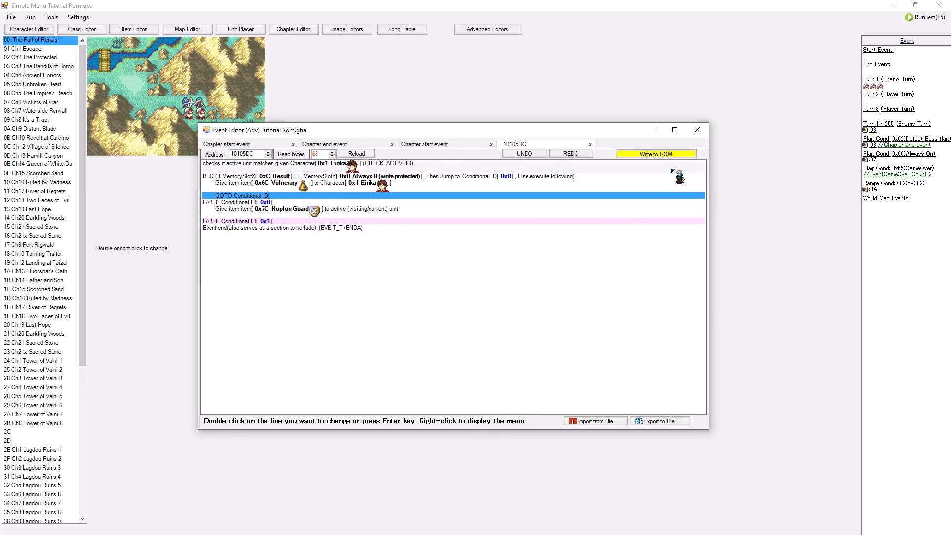
pyautogui.click(676, 154)
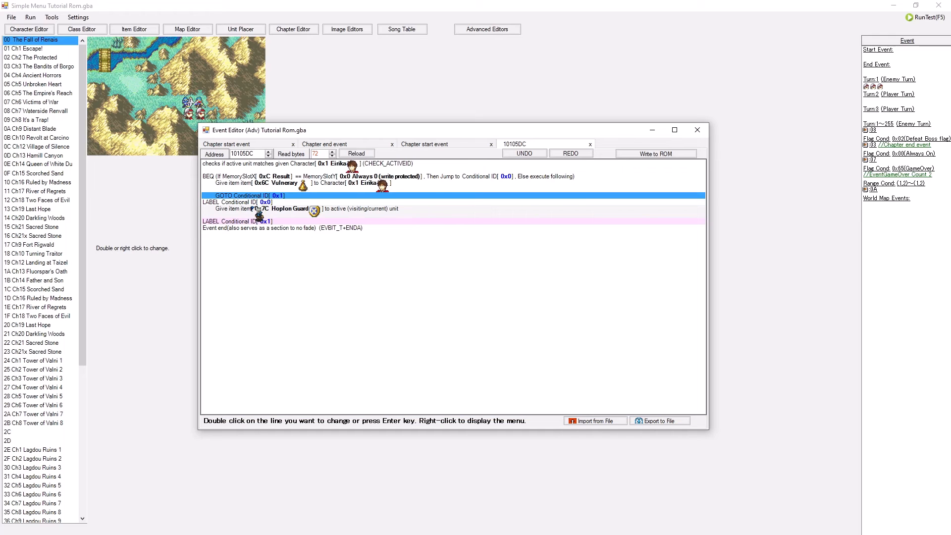
# - Examine how BEQ leads to LABEL 0x0 and how GOTO 0x1 skips the Hoplon Guard instruction to reach the event end
pyautogui.click(212, 178)
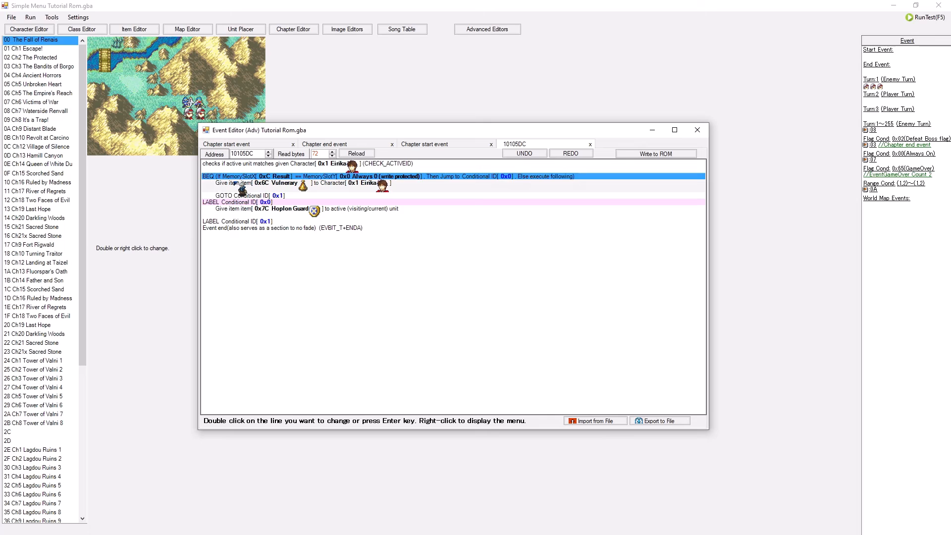
pyautogui.click(236, 195)
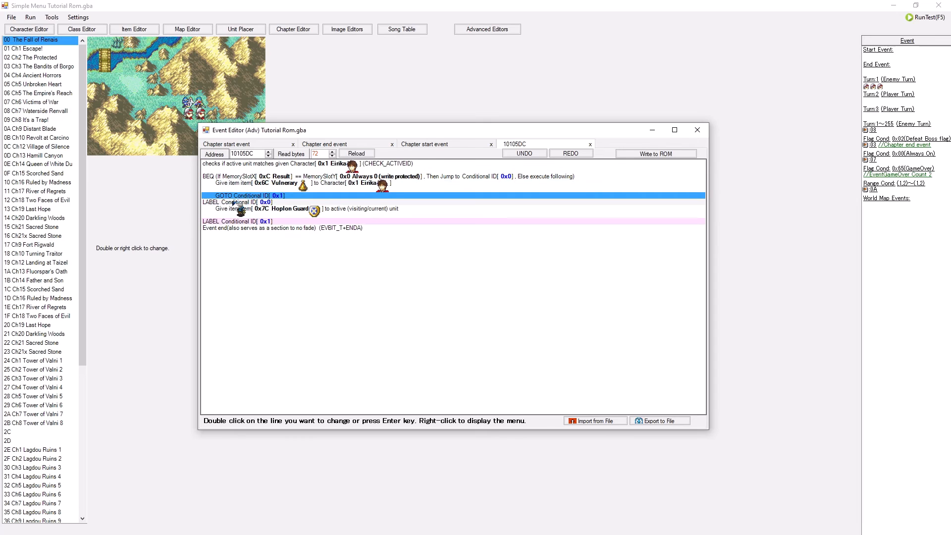
pyautogui.click(220, 202)
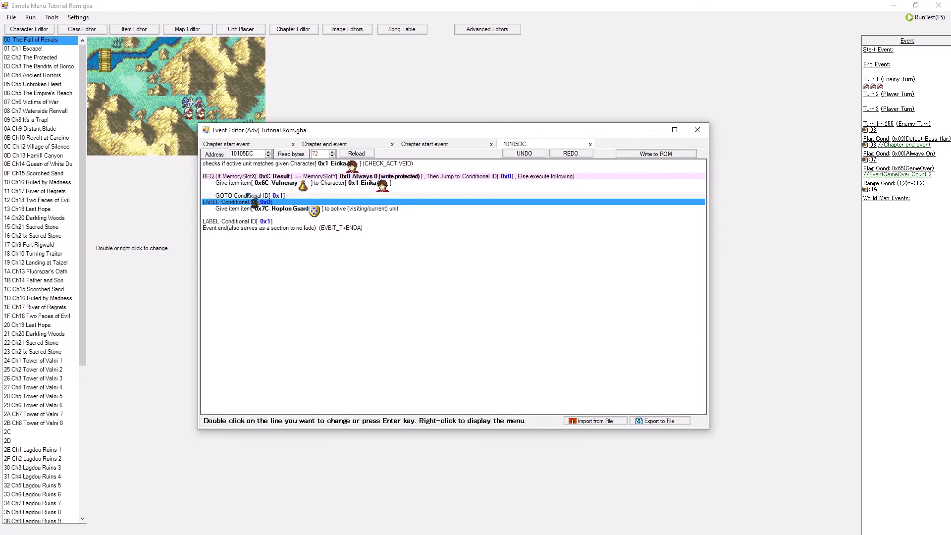
pyautogui.click(222, 177)
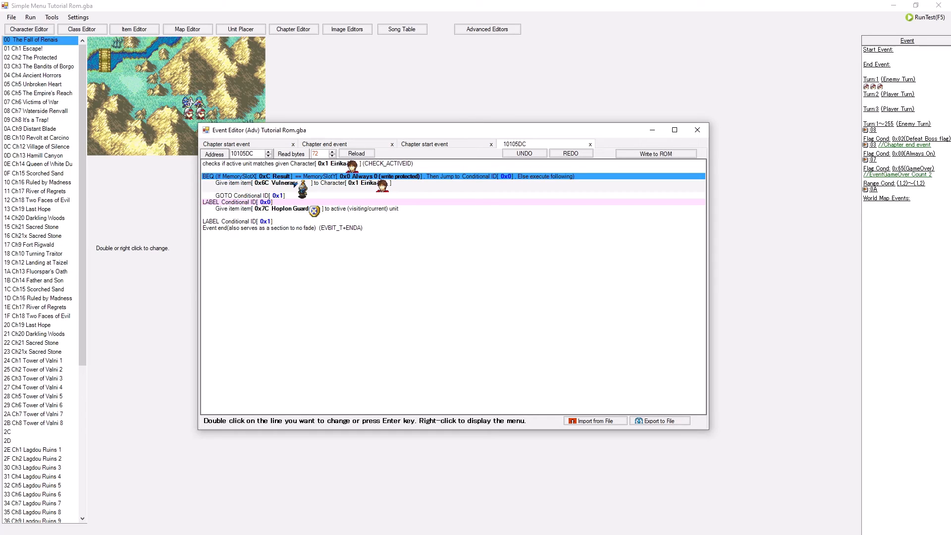
pyautogui.click(309, 187)
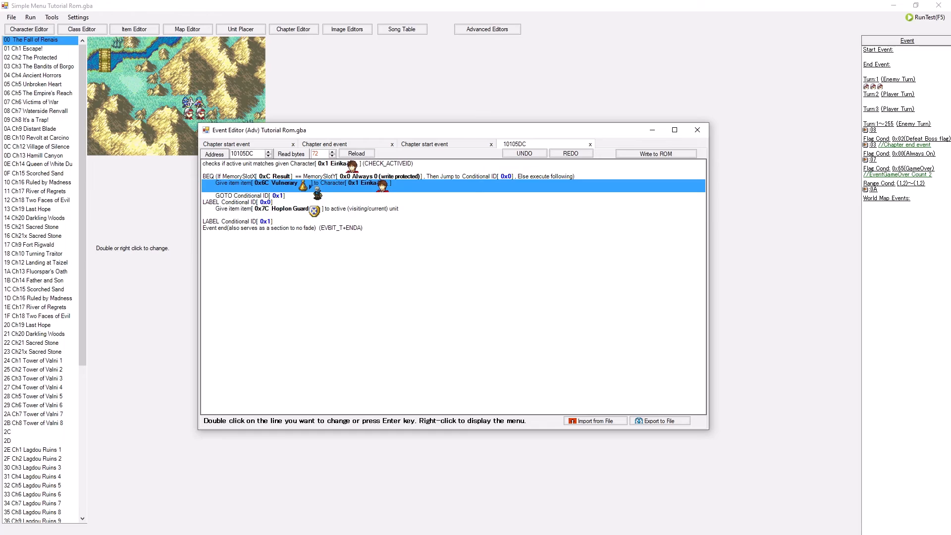
pyautogui.click(292, 196)
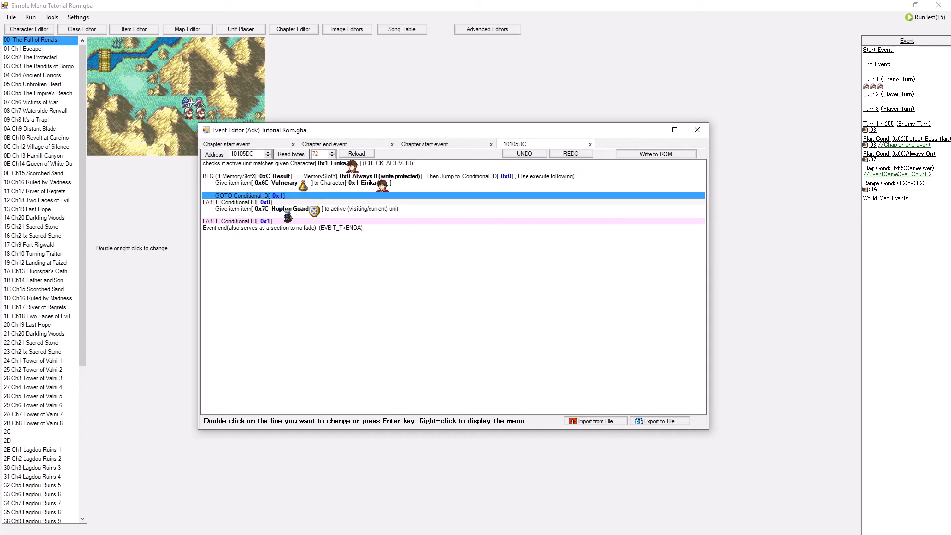
pyautogui.click(327, 221)
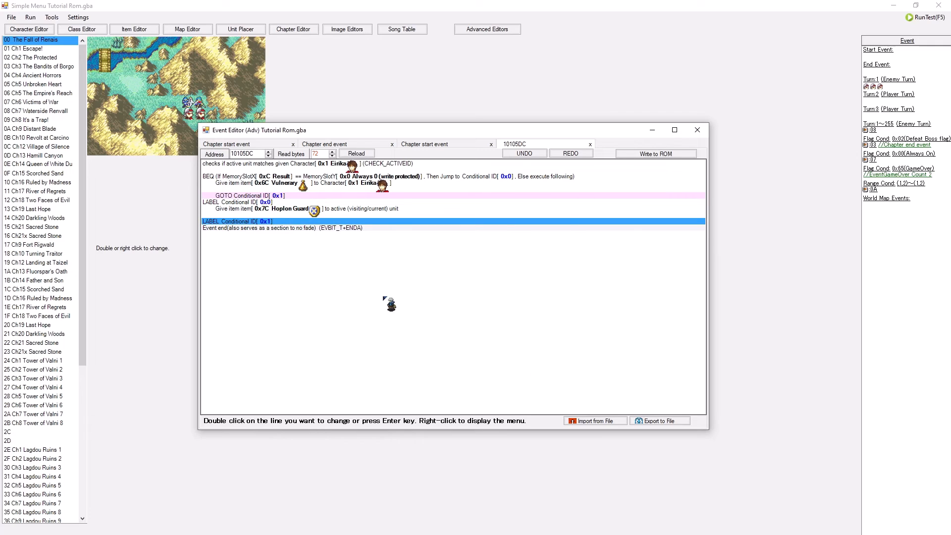
pyautogui.click(370, 229)
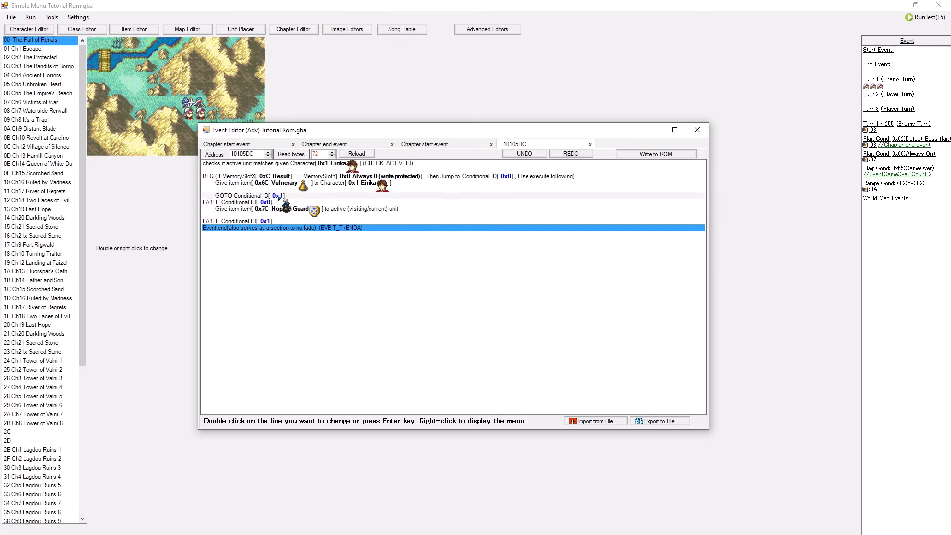
pyautogui.press('Up')
pyautogui.press('Up')
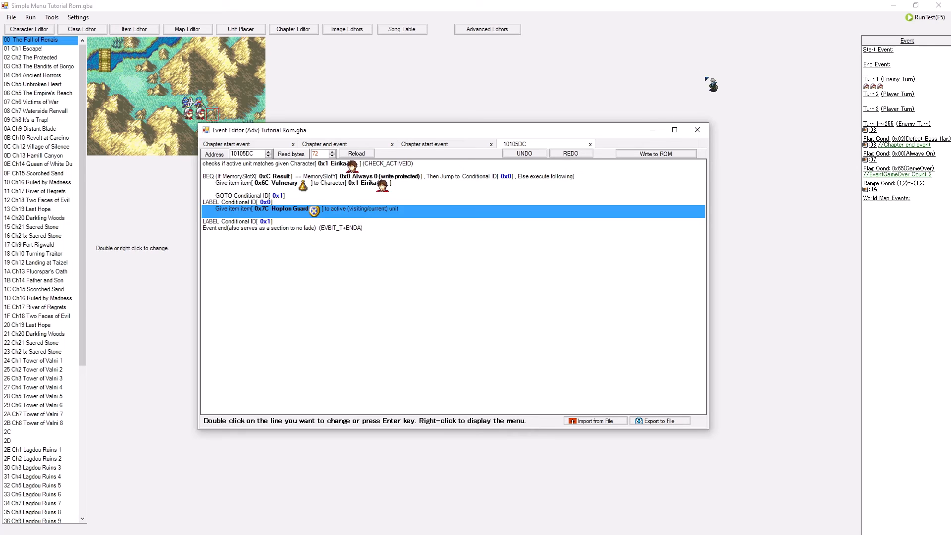
pyautogui.click(564, 176)
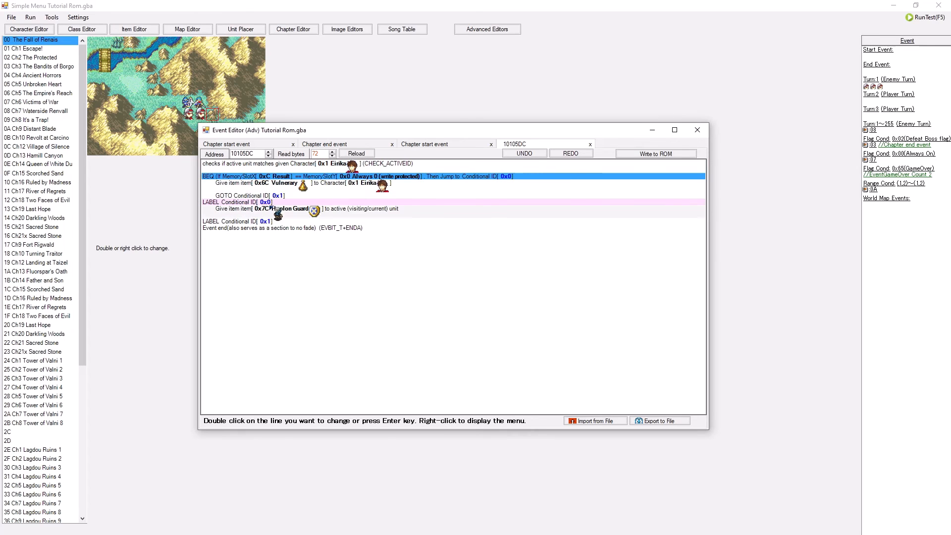
pyautogui.click(446, 202)
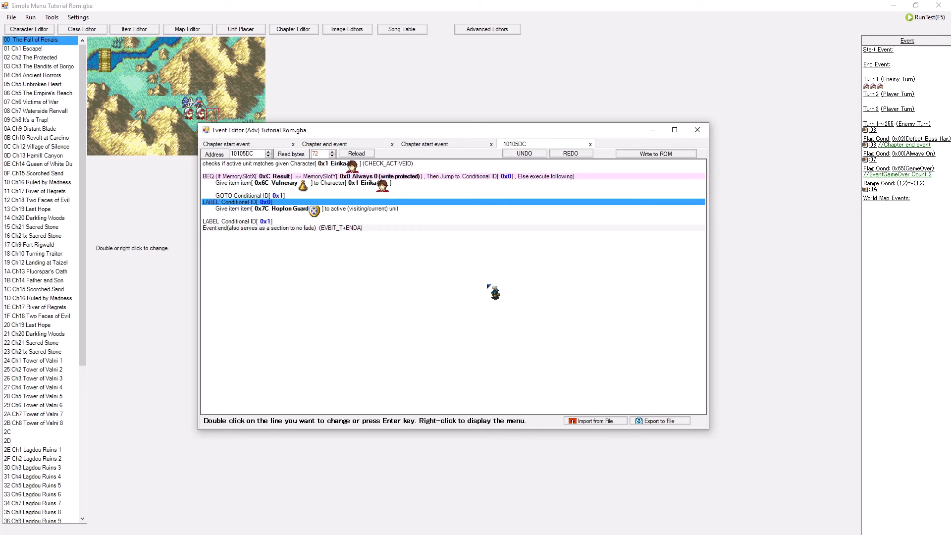
# - Compare the Vulnerary instruction in the Eirika branch with the Hoplon Guard instruction in the branch for any other active unit
pyautogui.click(256, 183)
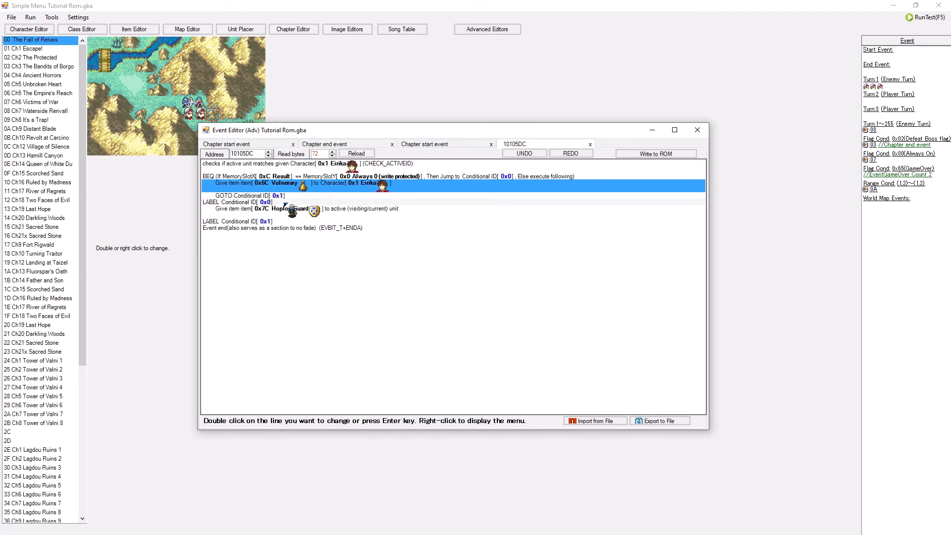
pyautogui.click(285, 213)
pyautogui.click(306, 185)
pyautogui.click(319, 212)
pyautogui.click(332, 188)
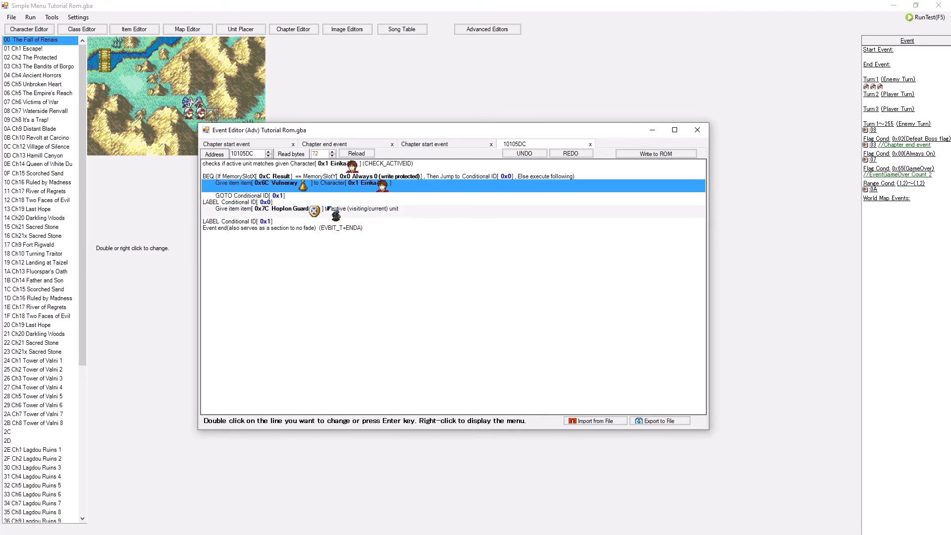
pyautogui.click(324, 209)
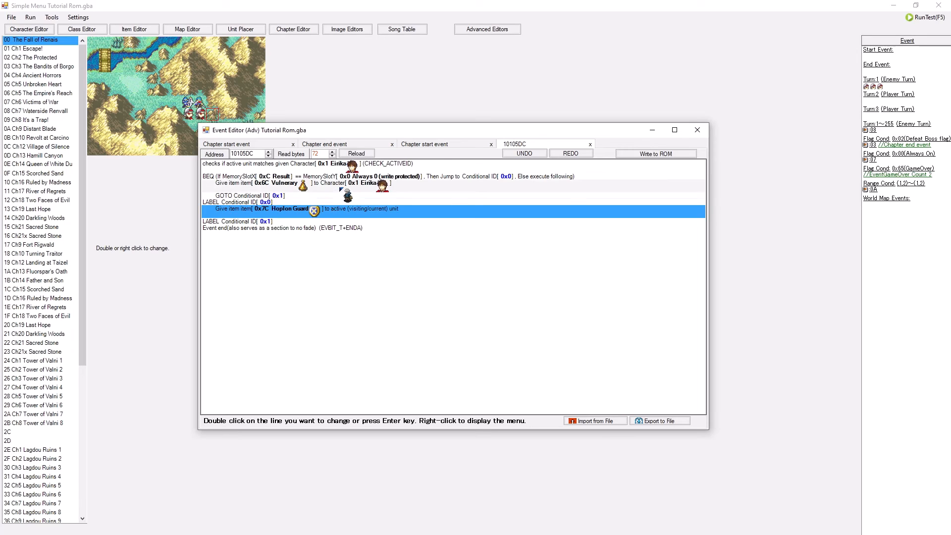
pyautogui.click(341, 187)
pyautogui.click(349, 211)
pyautogui.click(349, 188)
pyautogui.click(352, 212)
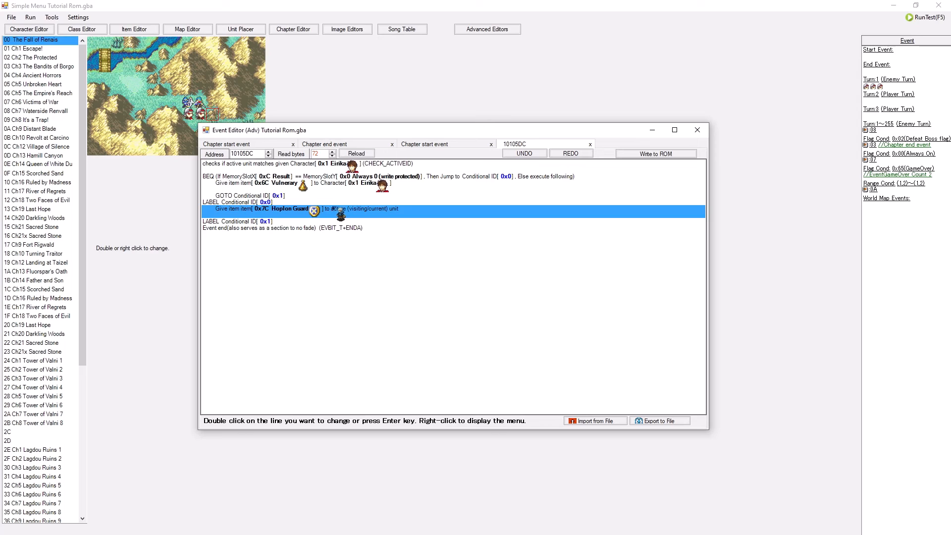
pyautogui.click(326, 187)
pyautogui.click(328, 212)
pyautogui.click(330, 188)
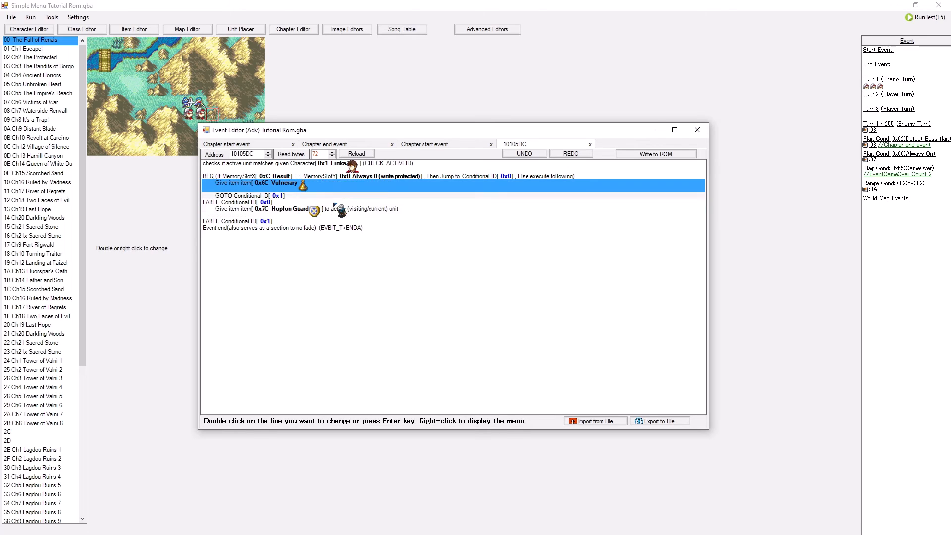
pyautogui.click(335, 206)
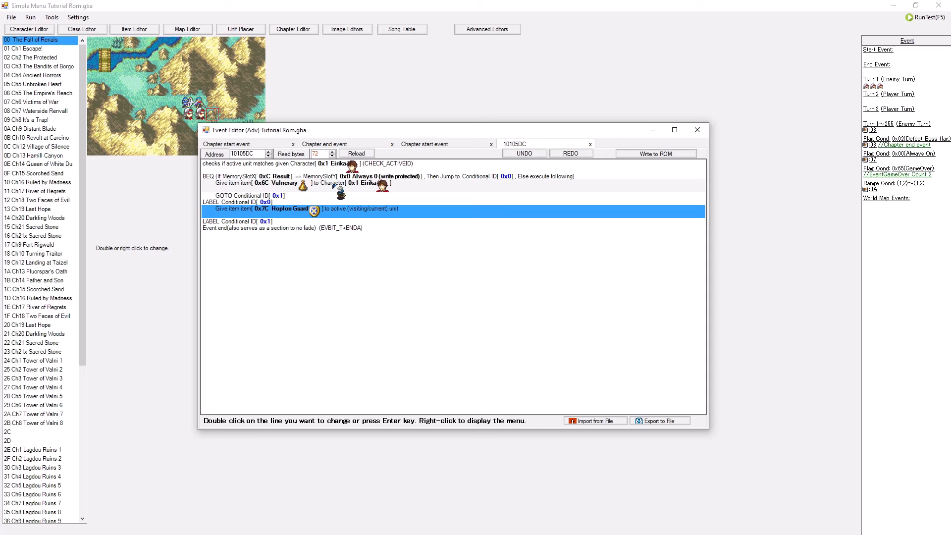
# - Open the event at 9F94AC called by the other chapter start event and examine its chained alive and deployment checks, BEQ jumps and labels
pyautogui.click(349, 143)
pyautogui.click(271, 144)
pyautogui.click(435, 145)
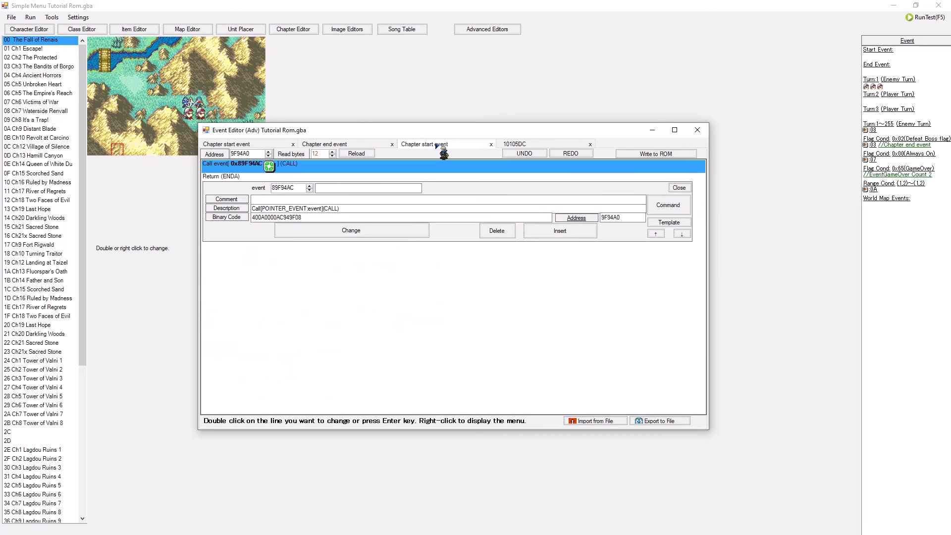
pyautogui.doubleClick(328, 186)
pyautogui.scroll(-10, 465, 268)
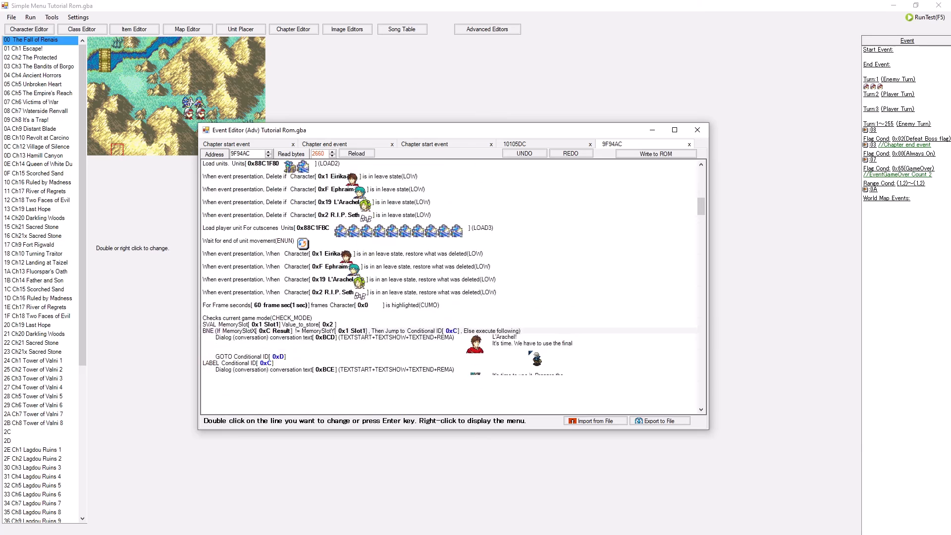
pyautogui.scroll(-9, 510, 344)
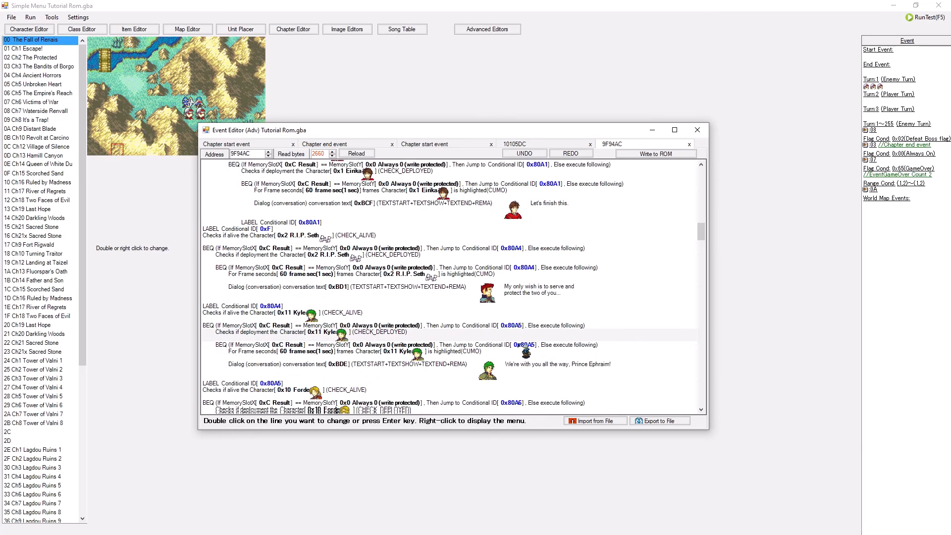
pyautogui.scroll(-6, 524, 351)
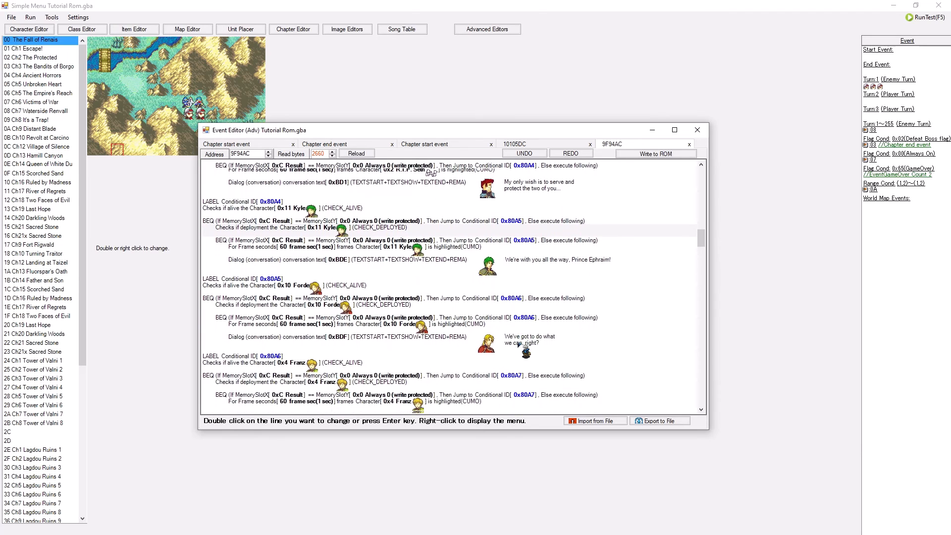
pyautogui.scroll(-5, 519, 341)
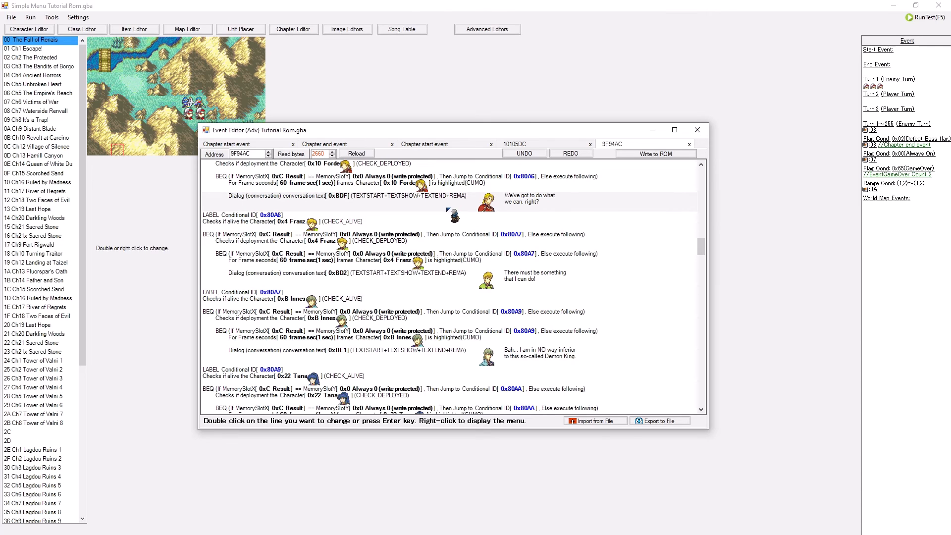
pyautogui.scroll(-7, 449, 209)
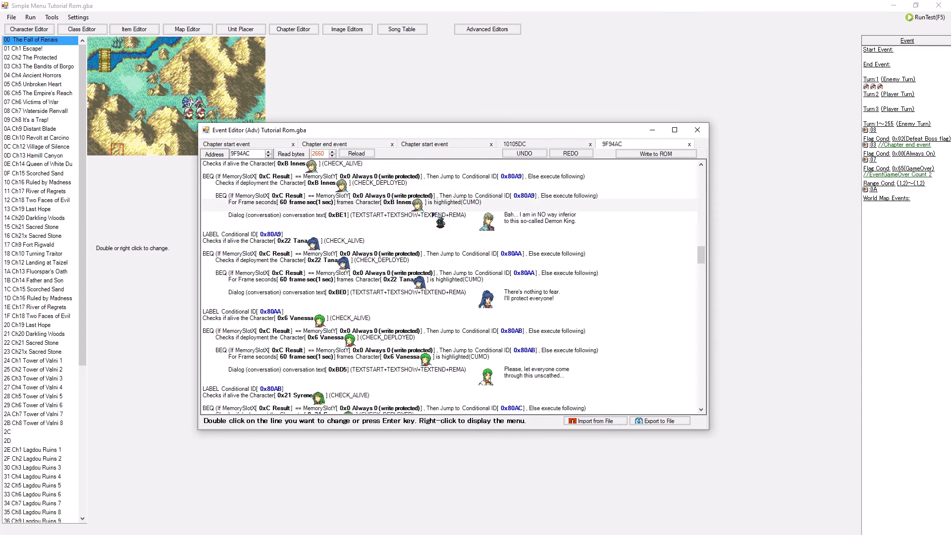
pyautogui.scroll(-5, 446, 247)
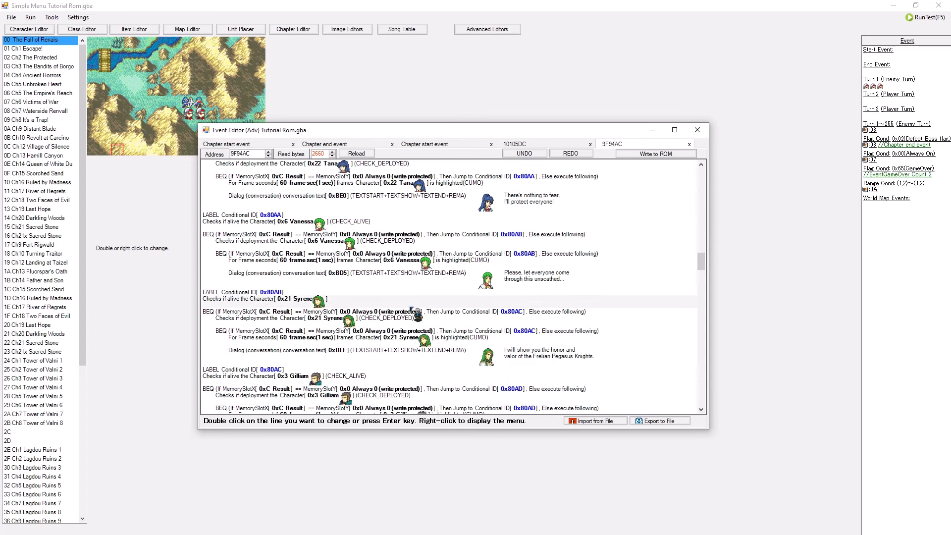
# - Close the event editor, run the ROM on Emulator 1 and proceed to the game's main menu
pyautogui.scroll(-12, 406, 311)
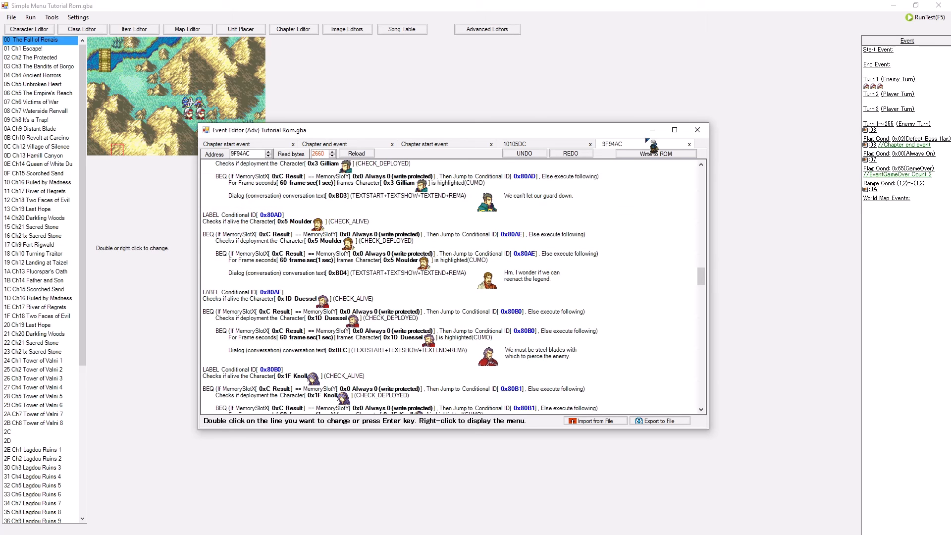
pyautogui.click(697, 130)
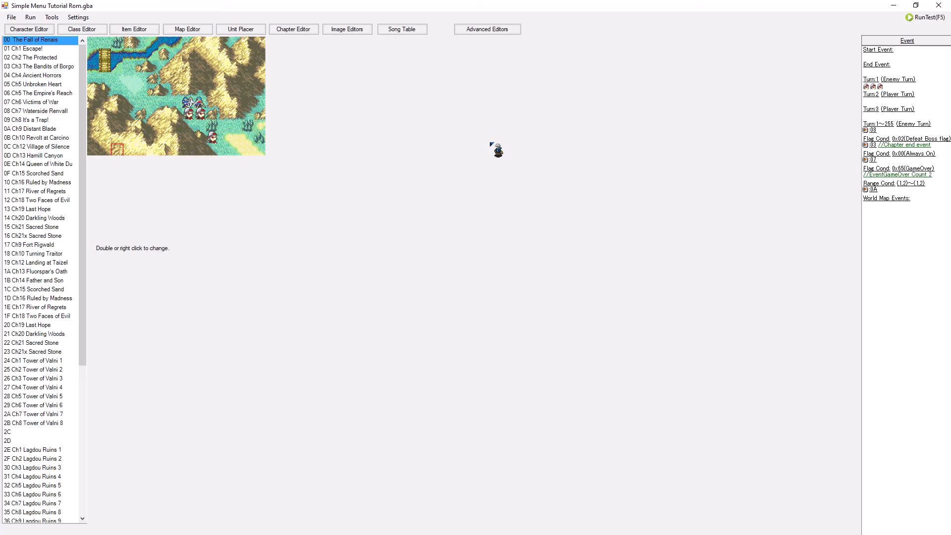
pyautogui.click(30, 17)
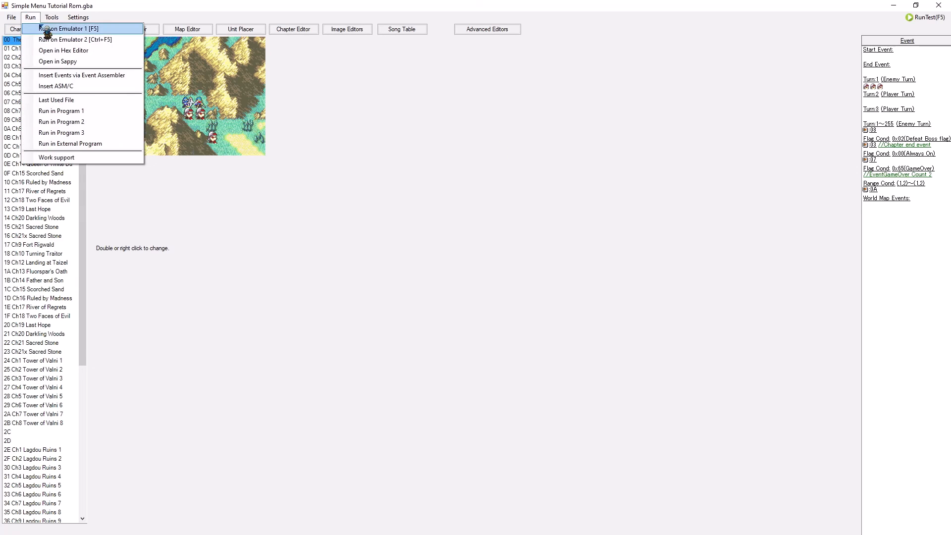
pyautogui.click(46, 28)
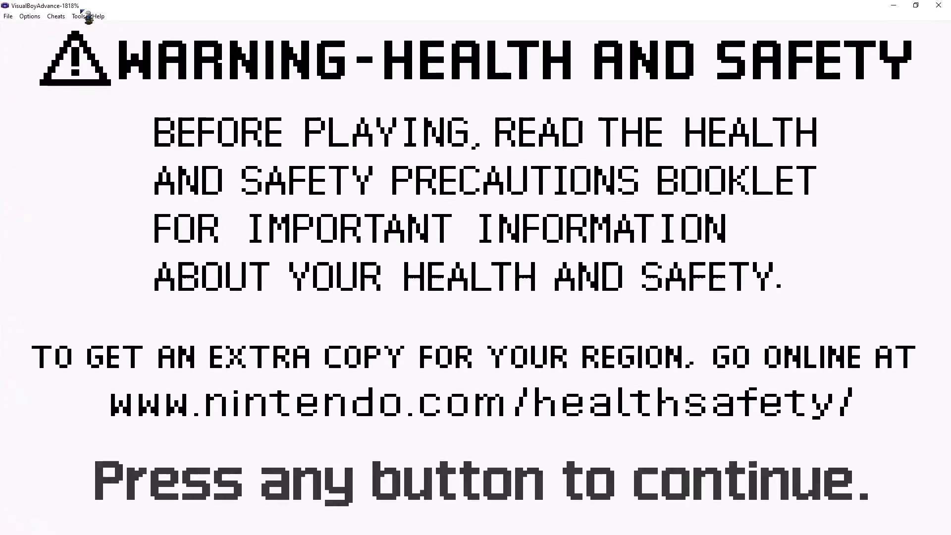
pyautogui.press('Return')
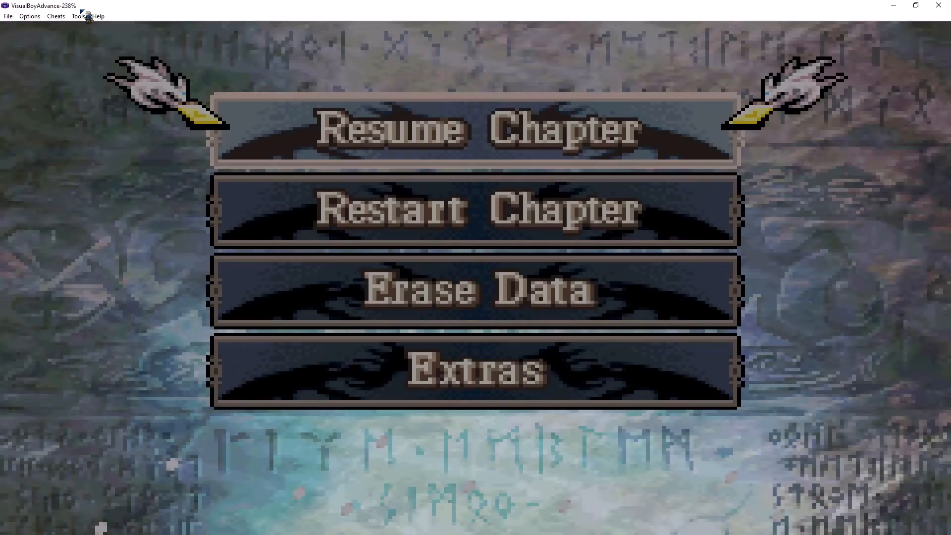
pyautogui.press('z')
pyautogui.press('z')
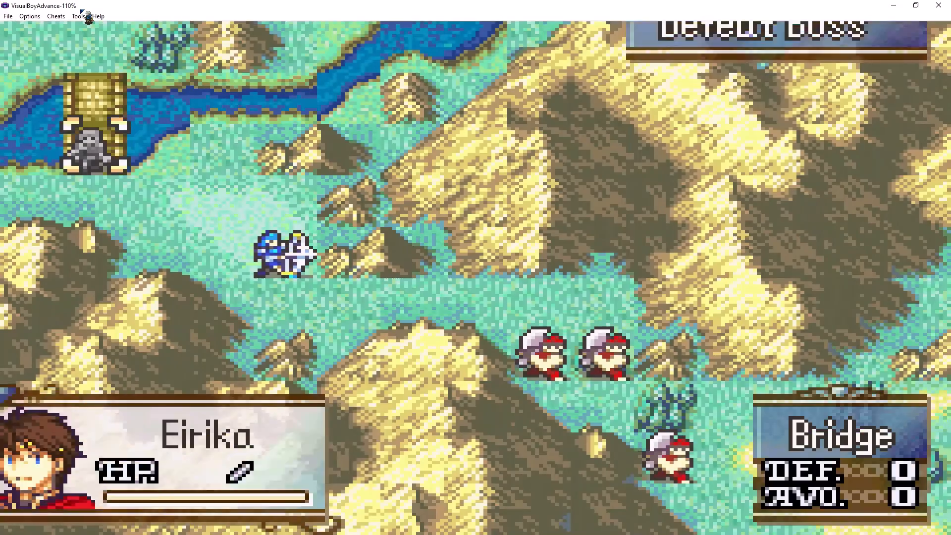
pyautogui.press('Right')
pyautogui.press('x')
pyautogui.press('Right')
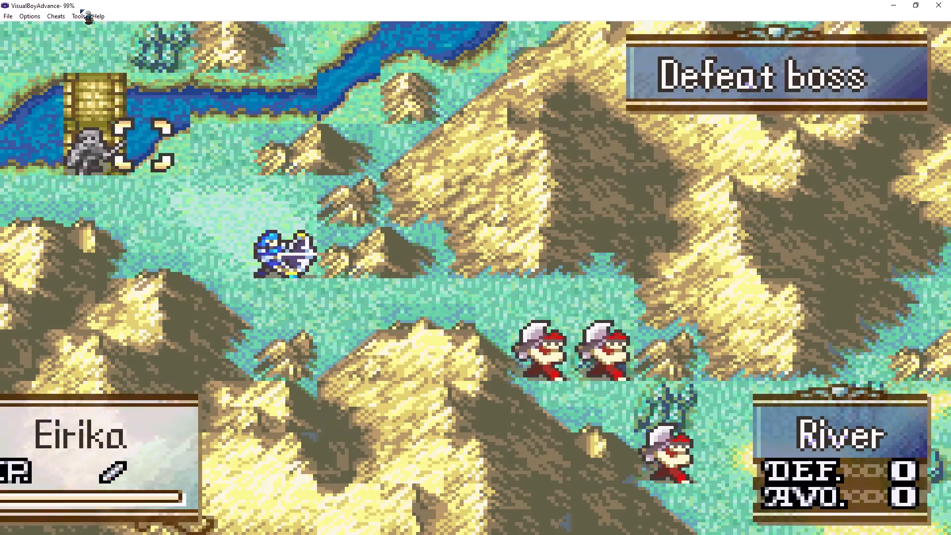
pyautogui.hotkey('ctrl', 'r')
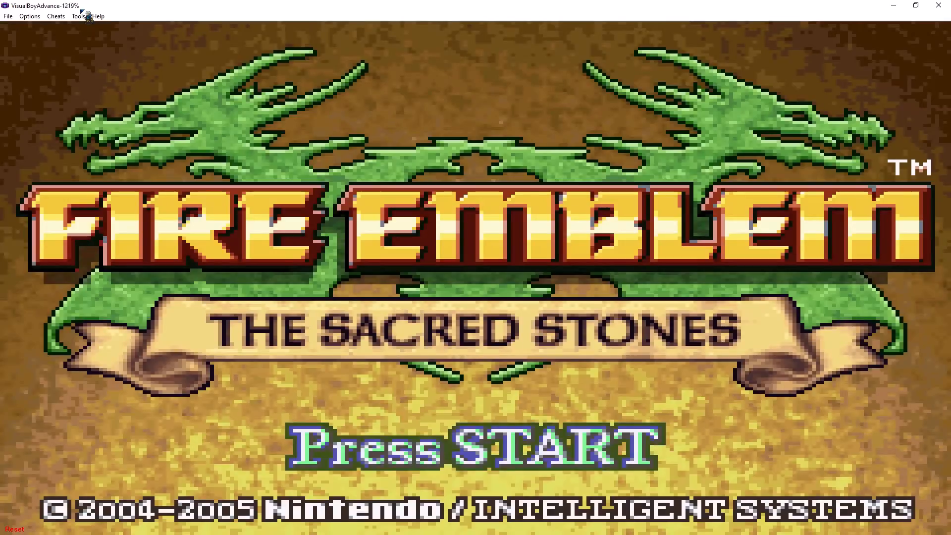
# - Restart the chapter from the game's main menu and skip ahead to the first player phase
pyautogui.press('Return')
pyautogui.press('Down')
pyautogui.press('z')
pyautogui.press('z')
pyautogui.press('z')
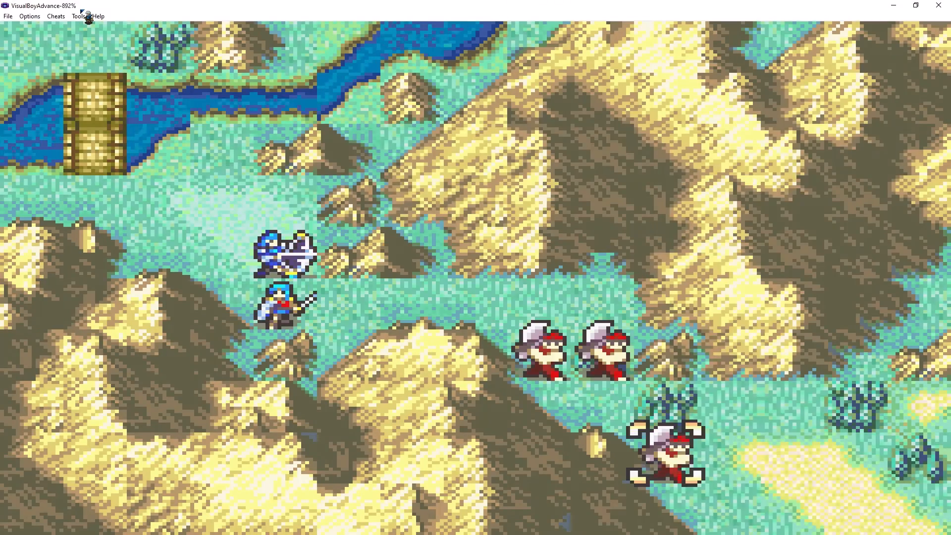
pyautogui.press('Return')
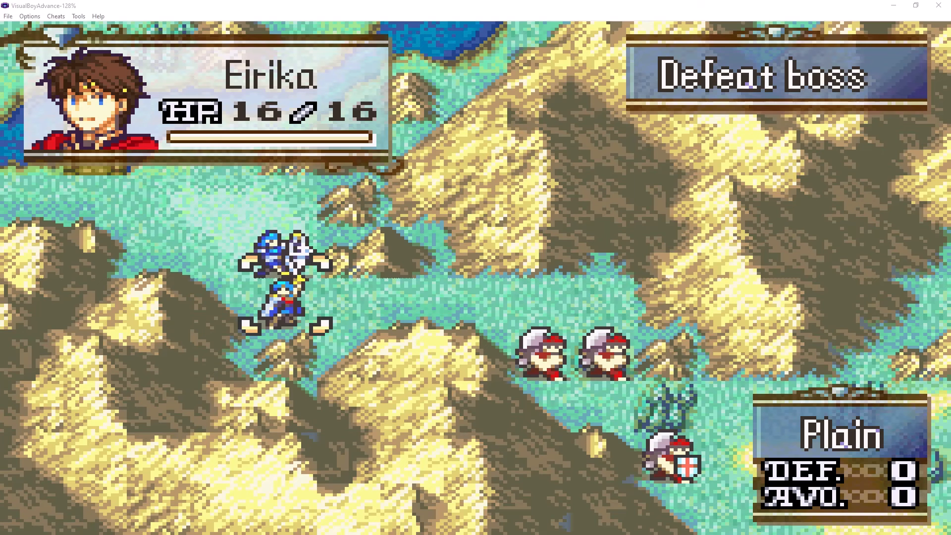
# - Save the emulator state to slot 3
pyautogui.click(8, 16)
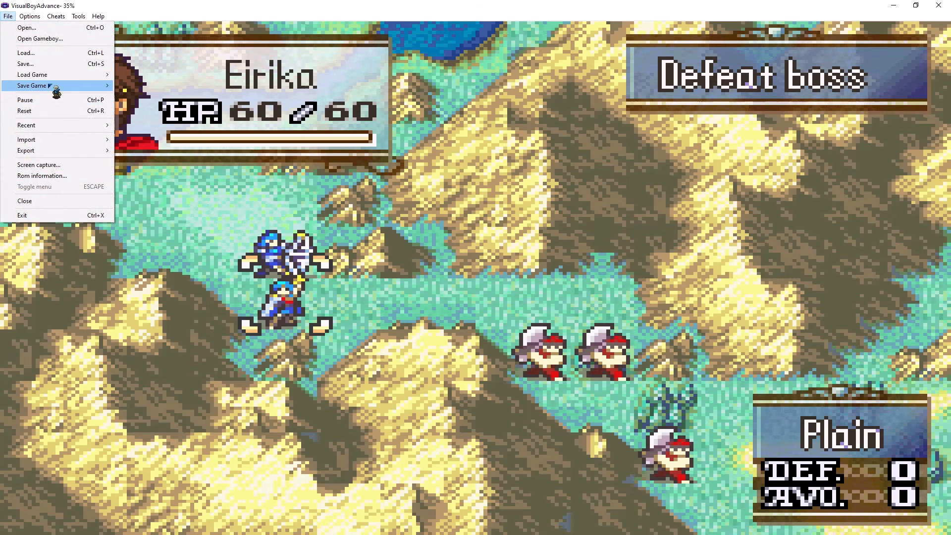
pyautogui.moveTo(62, 85)
pyautogui.click(176, 122)
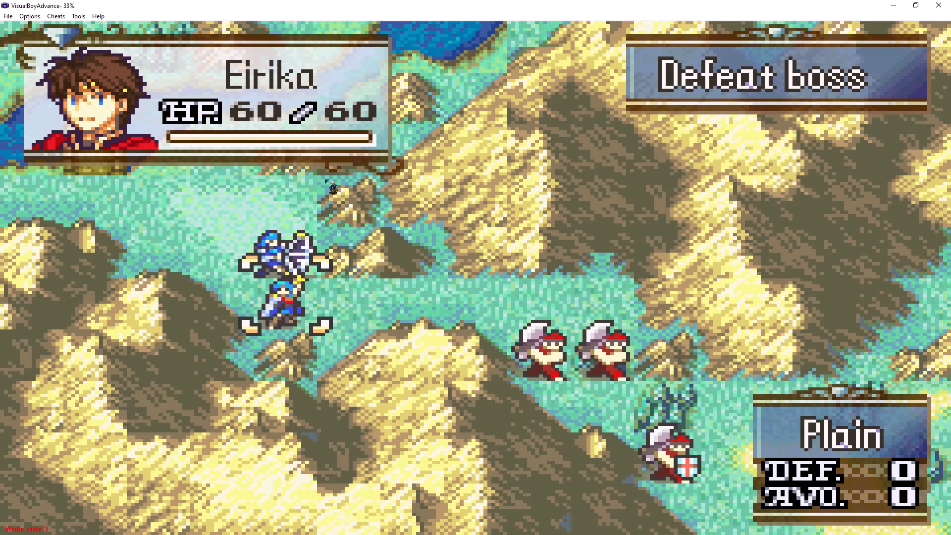
# - Test the range event by moving Eirika onto the lower bridge tile and having her wait there
pyautogui.press('z')
pyautogui.press('Up')
pyautogui.press('Up')
pyautogui.press('Left')
pyautogui.press('Left')
pyautogui.press('Left')
pyautogui.press('Left')
pyautogui.press('z')
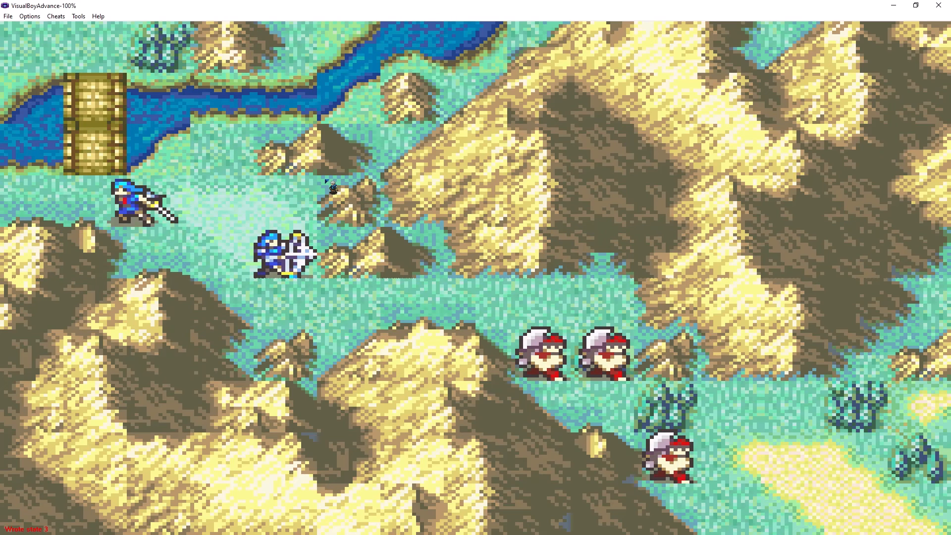
pyautogui.press('z')
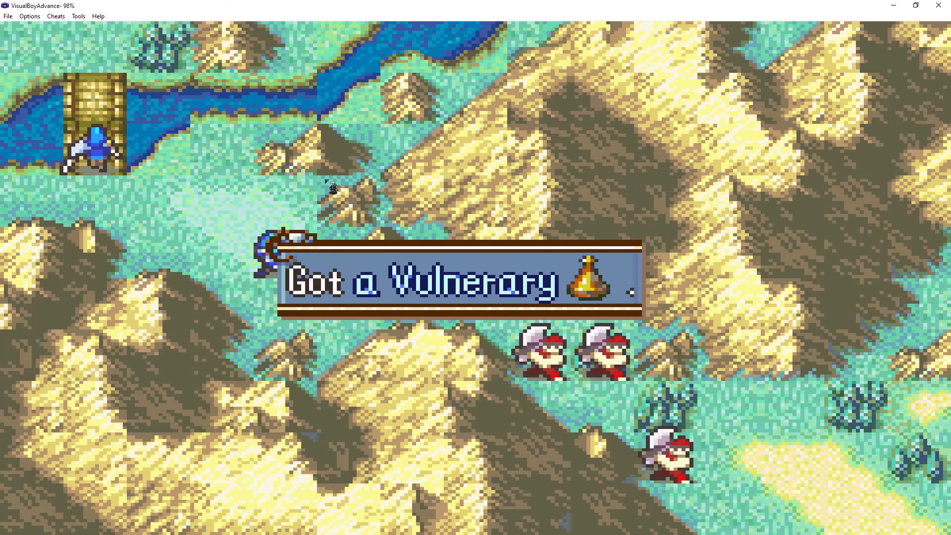
pyautogui.press('z')
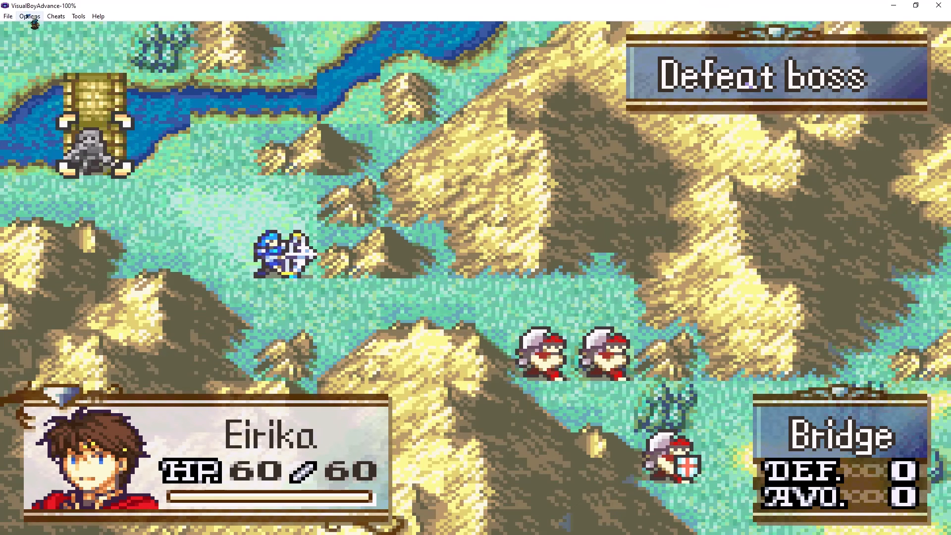
# - Load save state 3 and test the event by moving the mounted unit onto the lower bridge tile and having it wait
pyautogui.click(8, 16)
pyautogui.moveTo(42, 76)
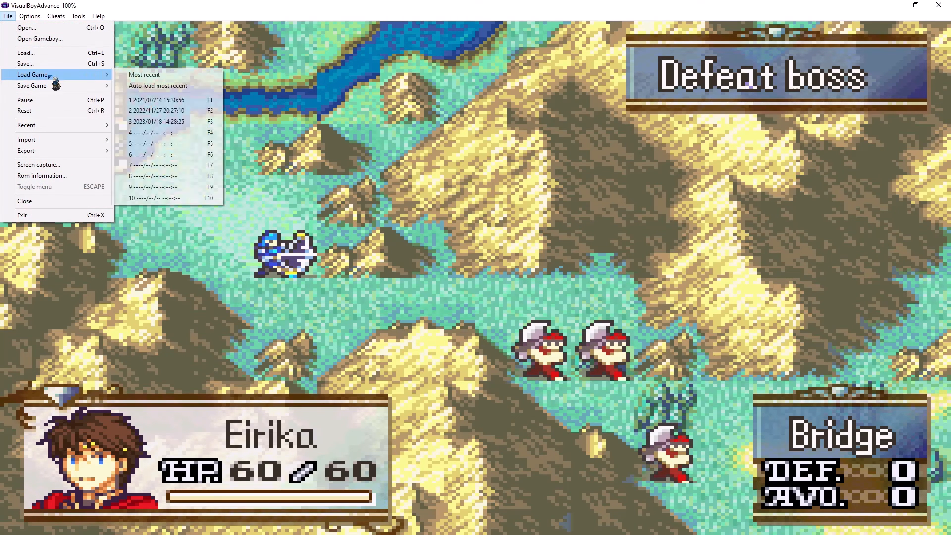
pyautogui.click(161, 121)
pyautogui.press('z')
pyautogui.press('Left')
pyautogui.press('Left')
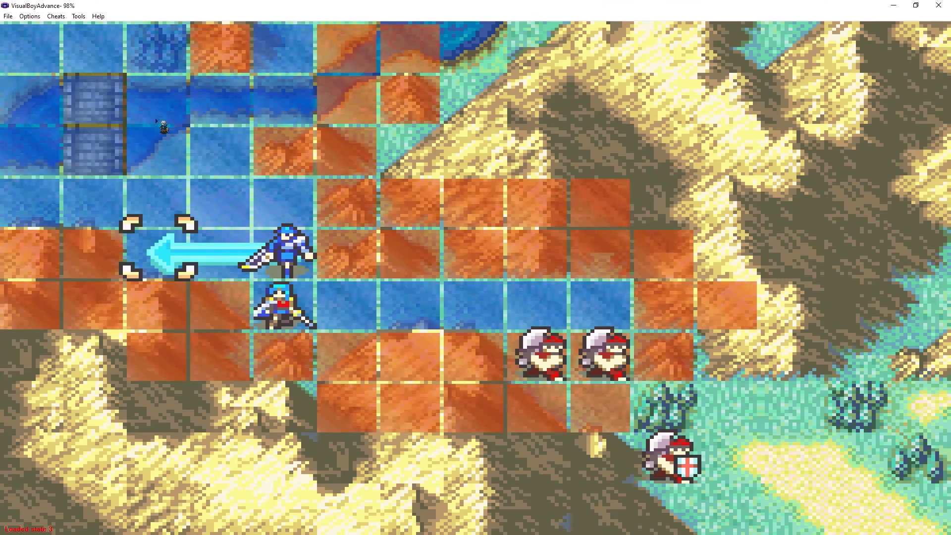
pyautogui.press('Up')
pyautogui.press('Left')
pyautogui.press('z')
pyautogui.press('Down')
pyautogui.press('Down')
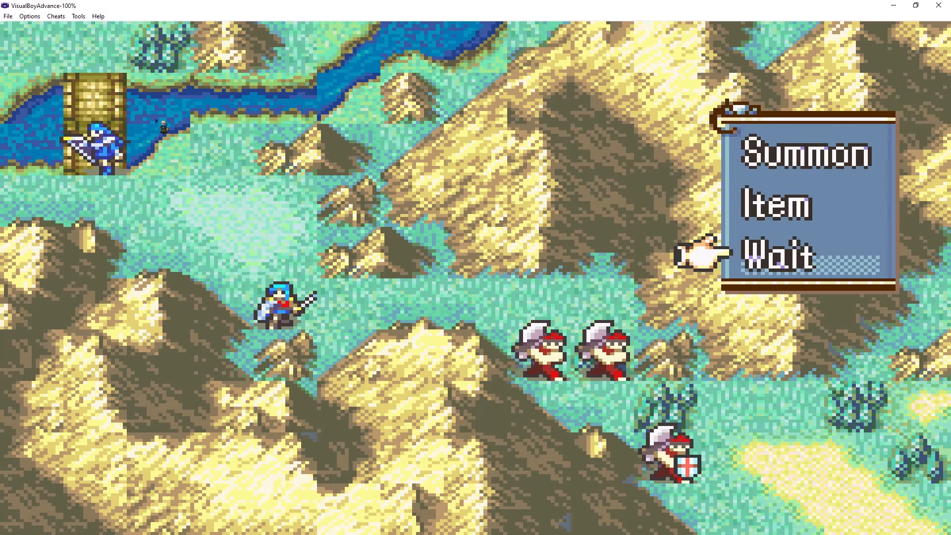
pyautogui.press('z')
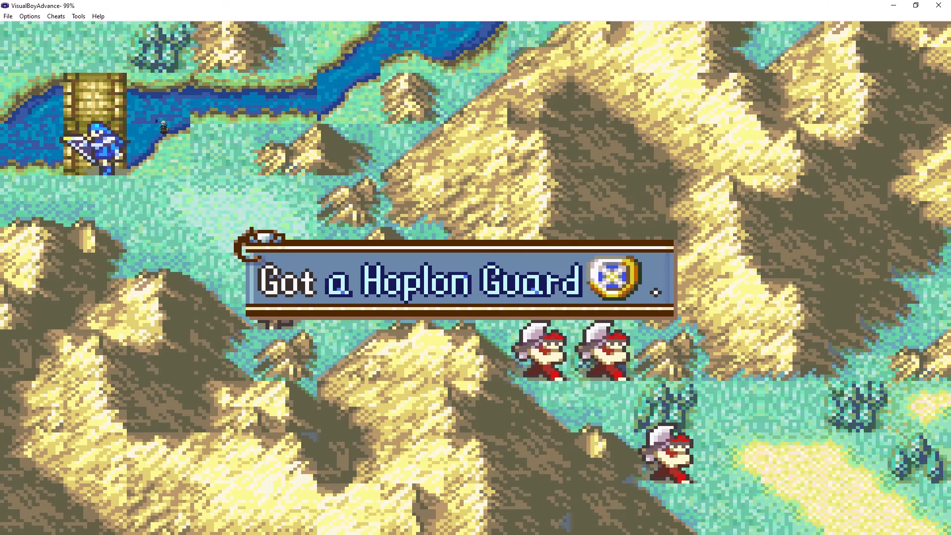
pyautogui.press('z')
pyautogui.press('z')
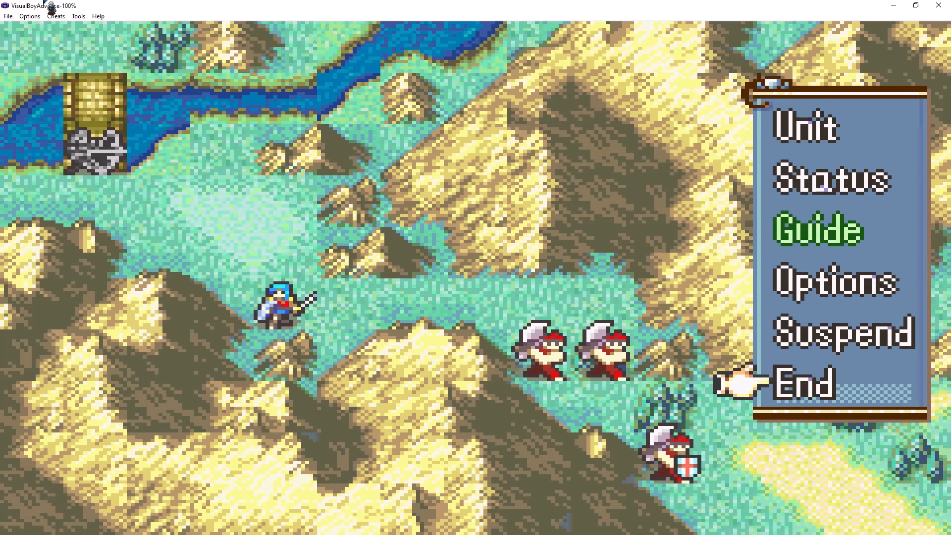
# - Load save state 3 again to return to the start of the player phase
pyautogui.click(15, 16)
pyautogui.moveTo(56, 77)
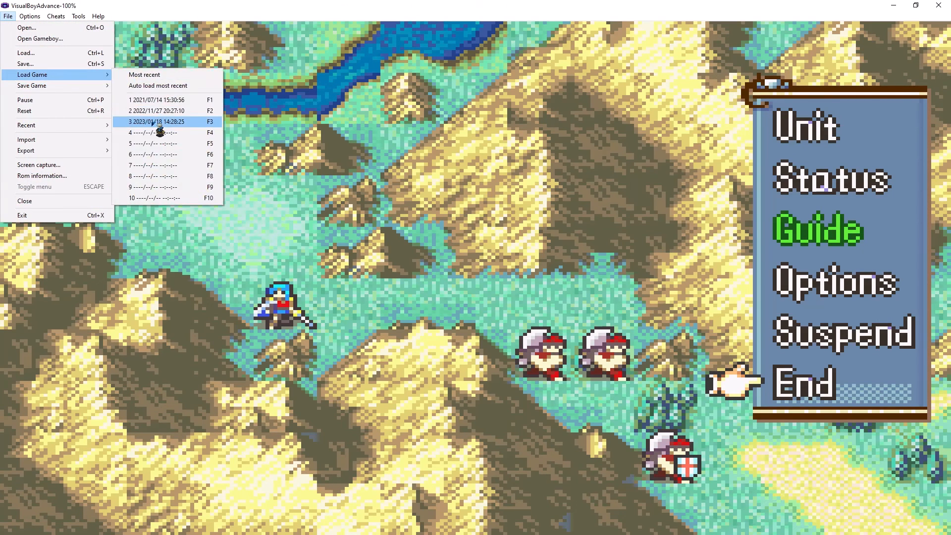
pyautogui.click(159, 131)
pyautogui.press('Up')
pyautogui.press('z')
pyautogui.press('Left')
pyautogui.press('Left')
pyautogui.press('Up')
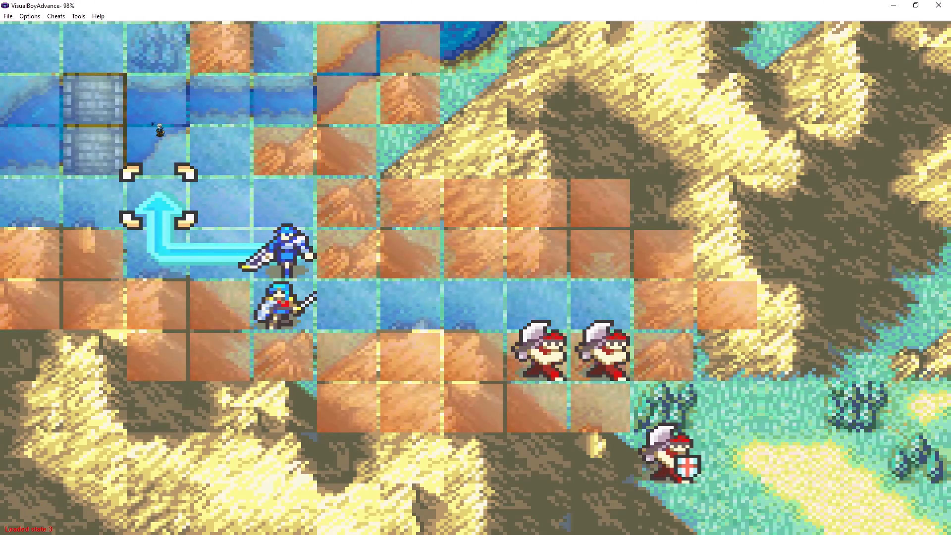
pyautogui.press('Left')
pyautogui.press('Up')
pyautogui.press('x')
# - Move Eirika onto the lower bridge tile and have her wait to trigger the event again
pyautogui.press('Down')
pyautogui.press('z')
pyautogui.press('Up')
pyautogui.press('Left')
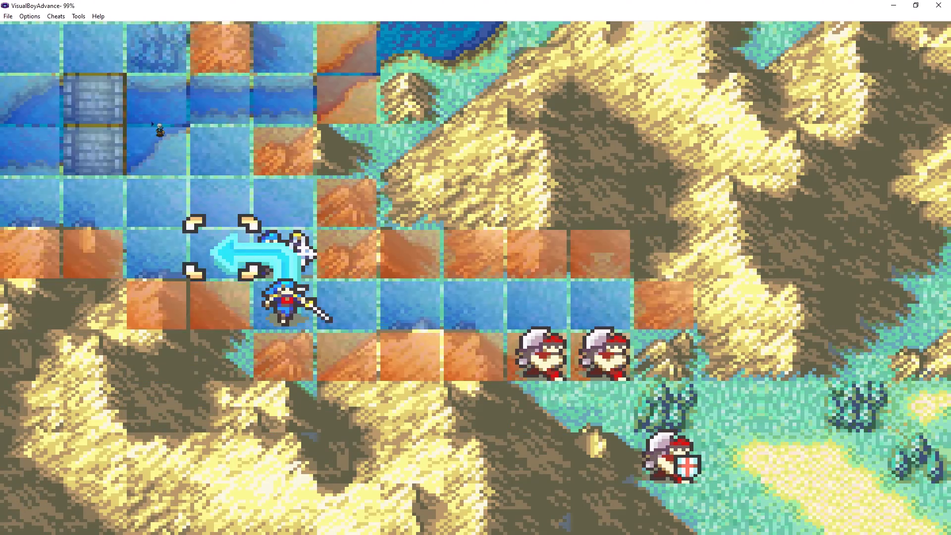
pyautogui.press('Left')
pyautogui.press('Up')
pyautogui.press('Up')
pyautogui.press('z')
pyautogui.press('Down')
pyautogui.press('z')
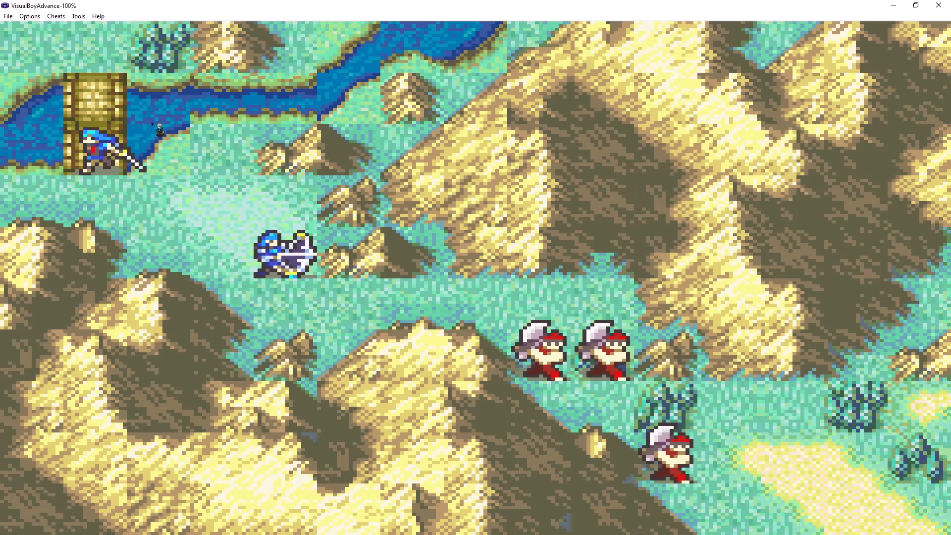
pyautogui.press('z')
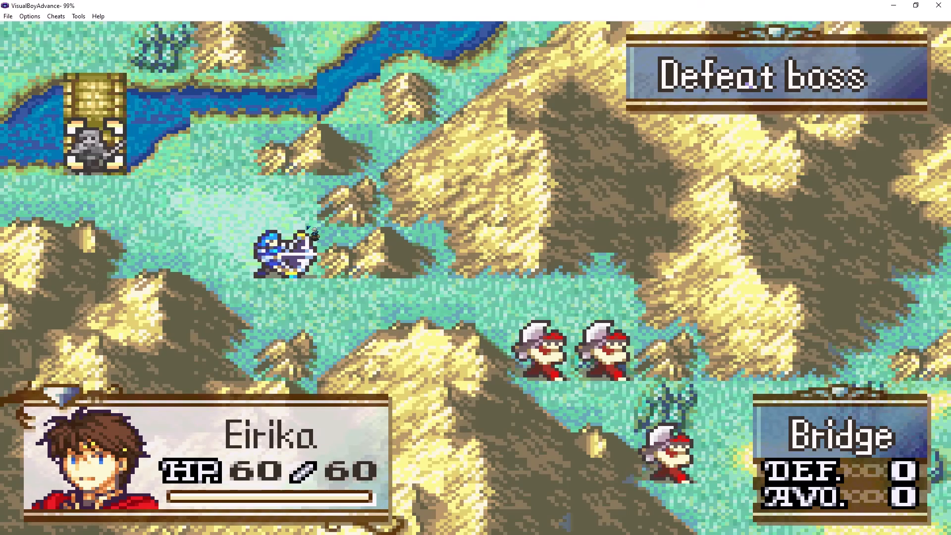
# - End the player turn and have Eirika wait on the same bridge tile in the following turn
pyautogui.press('z')
pyautogui.press('Up')
pyautogui.press('z')
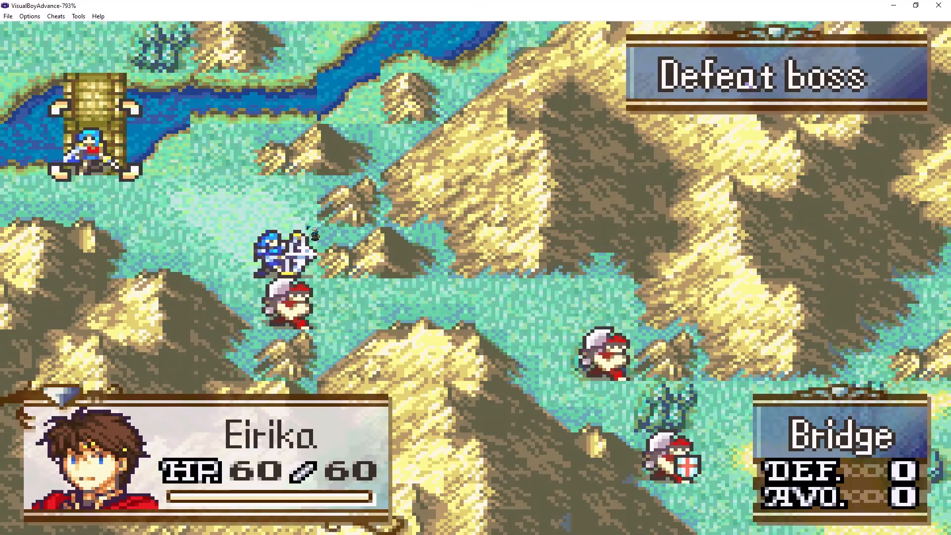
pyautogui.press('z')
pyautogui.press('z')
pyautogui.press('z')
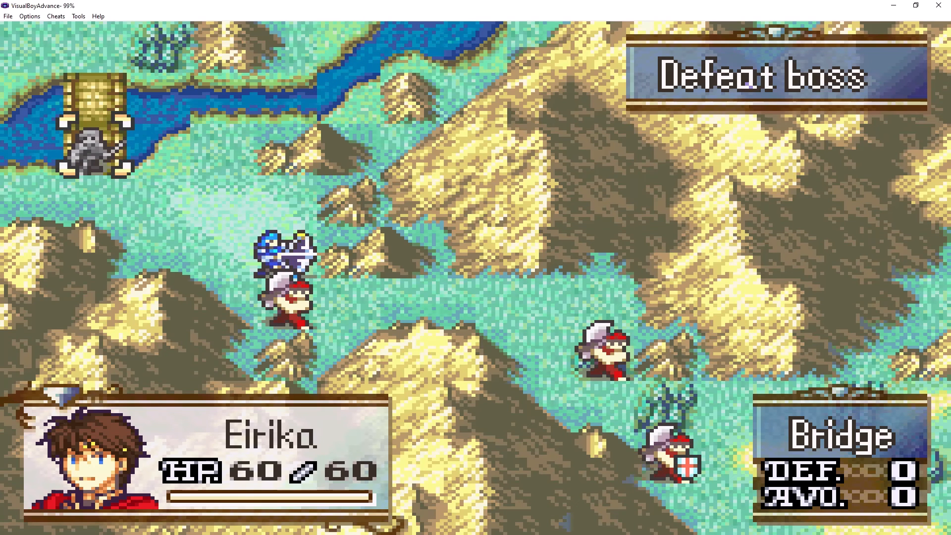
# - Check Temporary flag 0A in the Emulator Debugger's event flags, decline passing it, and close the debugger and emulator
pyautogui.moveTo(0, 124); pyautogui.dragTo(378, 156)
pyautogui.click(319, 160)
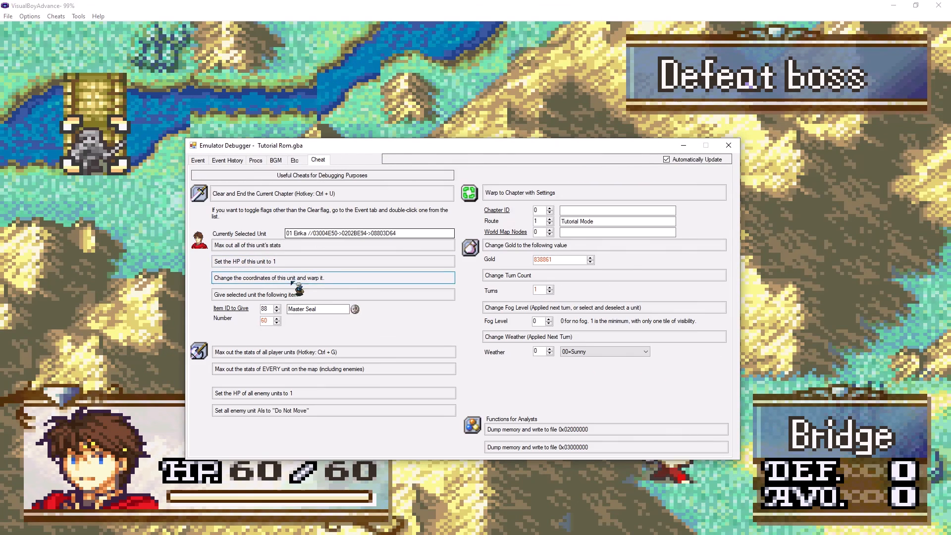
pyautogui.click(198, 160)
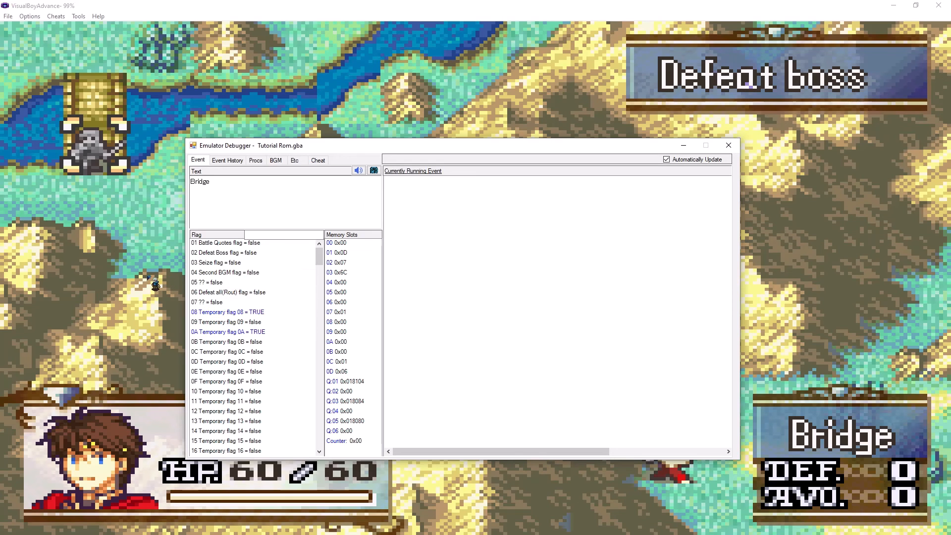
pyautogui.doubleClick(223, 331)
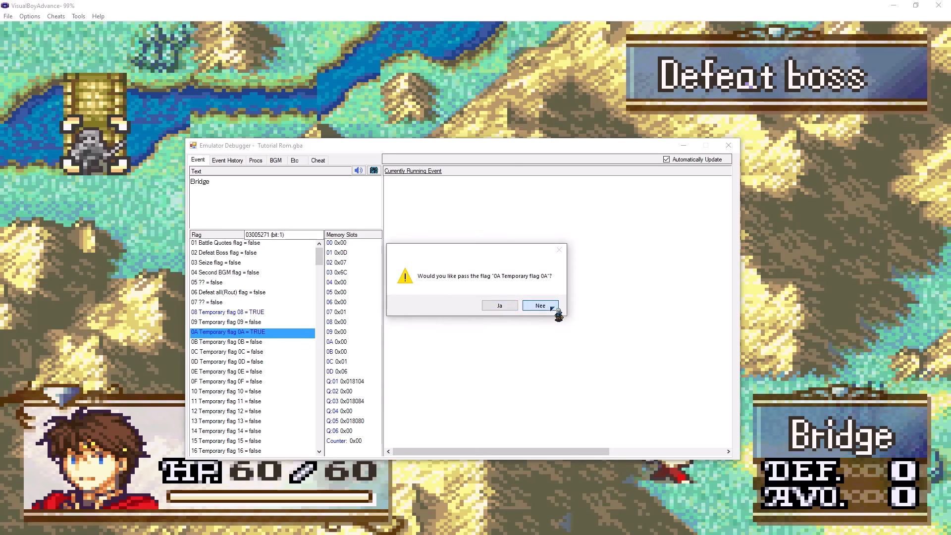
pyautogui.click(552, 308)
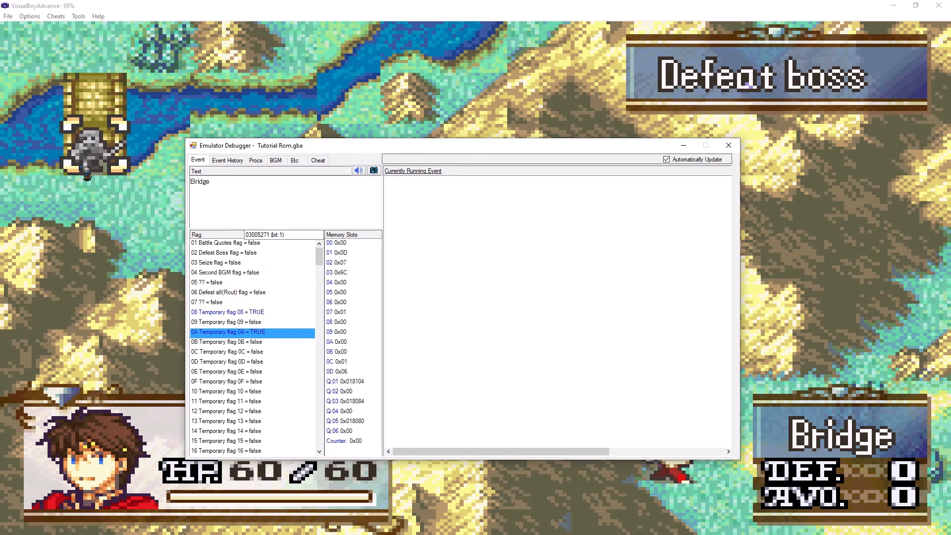
pyautogui.click(729, 145)
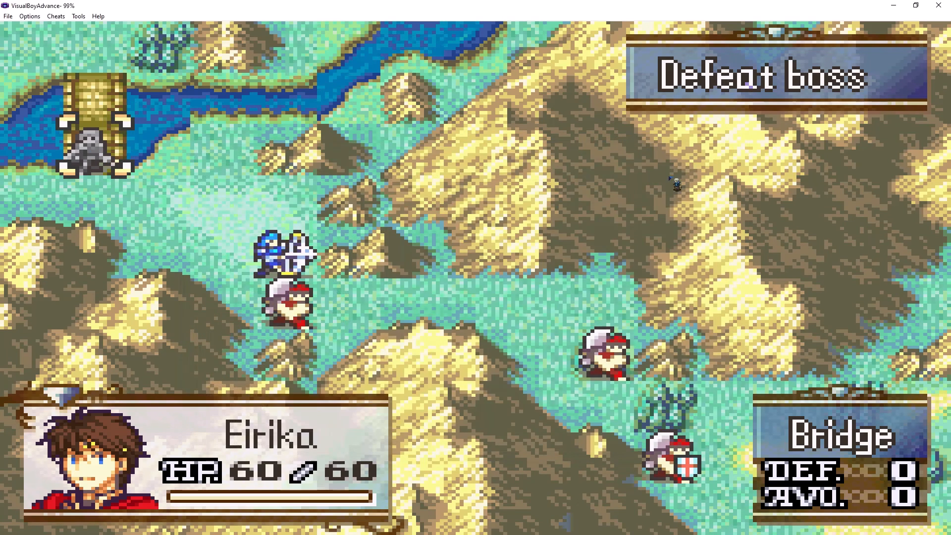
pyautogui.click(943, 5)
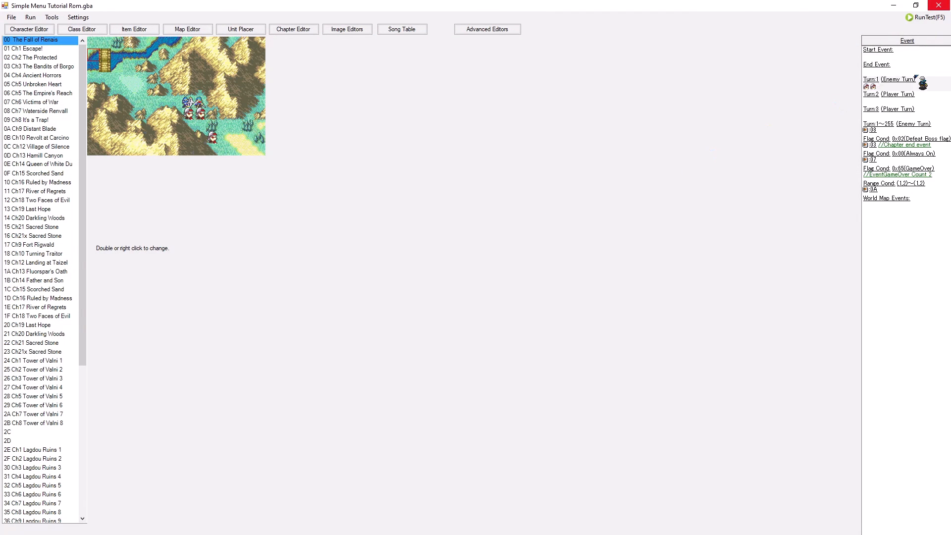